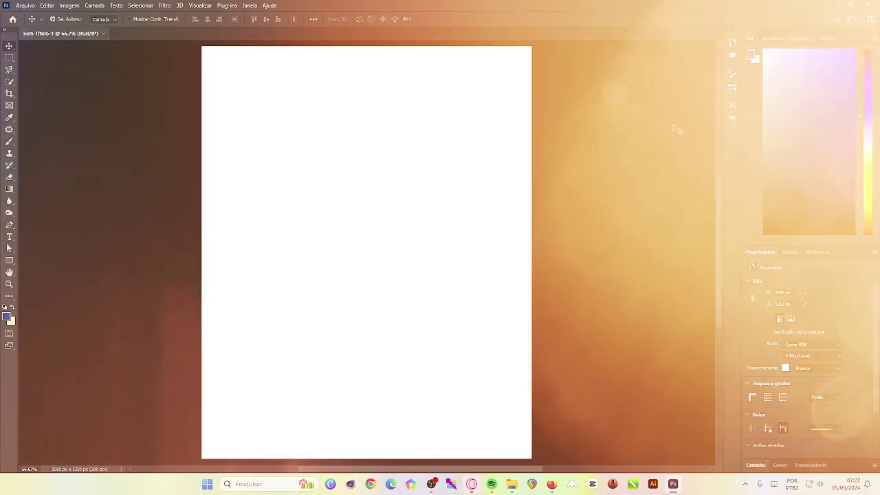
- Embed the blue texture image from the ANIVERSÁRIO folder, stretched to cover the canvas
click(24, 4)
click(49, 196)
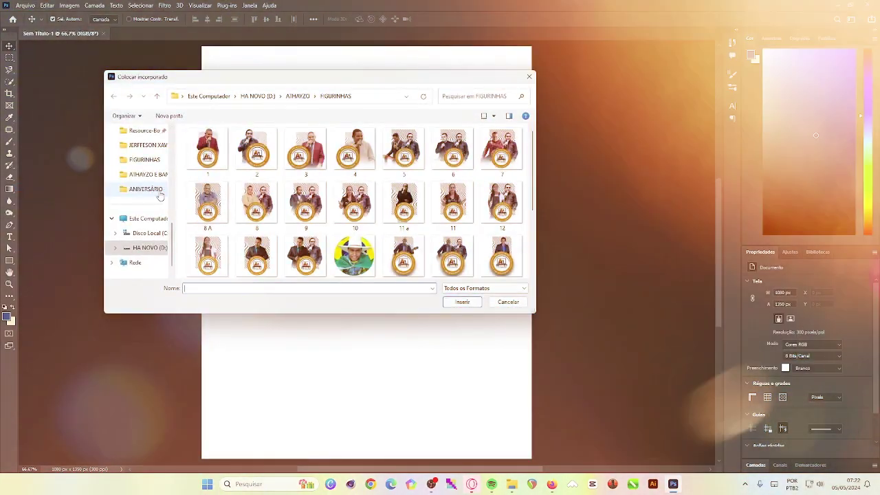
click(146, 189)
click(354, 152)
click(462, 304)
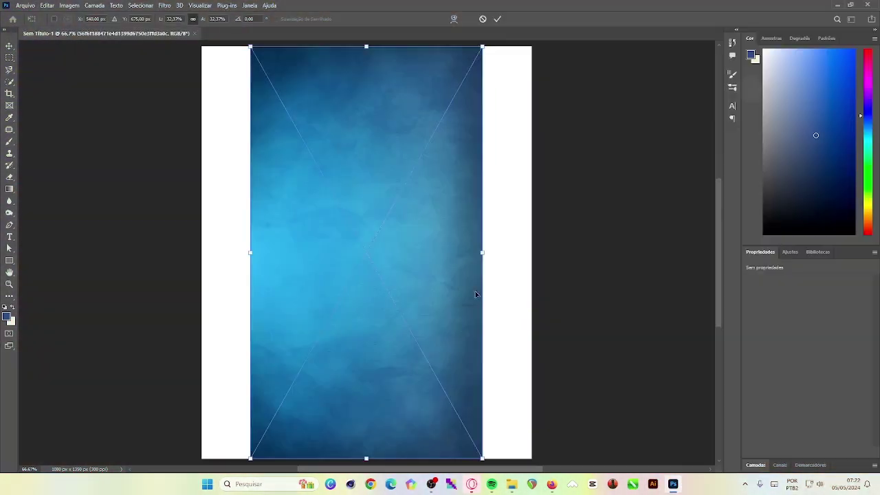
drag(482, 252, 536, 252)
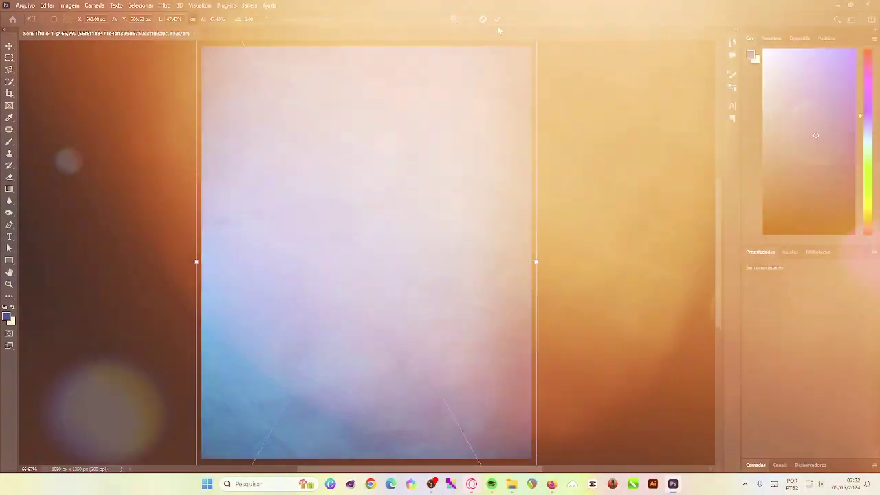
key(Return)
- Embed the stage photo over the texture, moved up to the canvas top
click(24, 5)
click(52, 190)
click(257, 148)
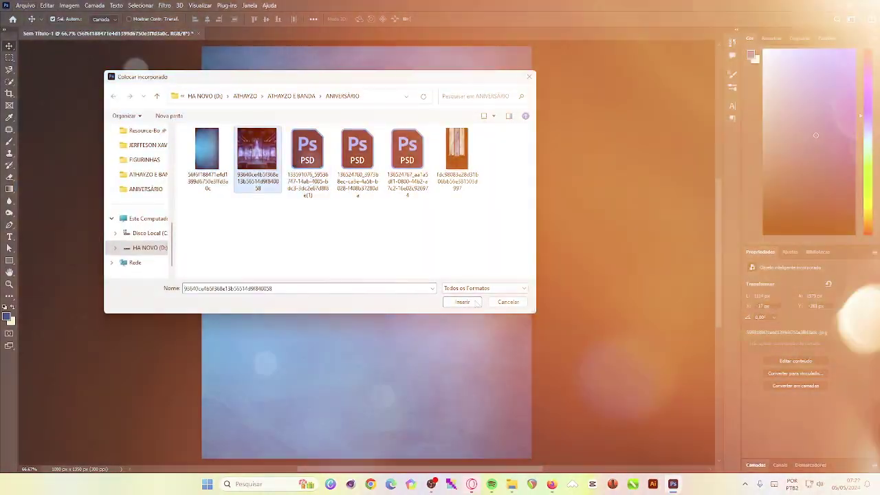
click(462, 301)
drag(453, 324, 453, 286)
key(Return)
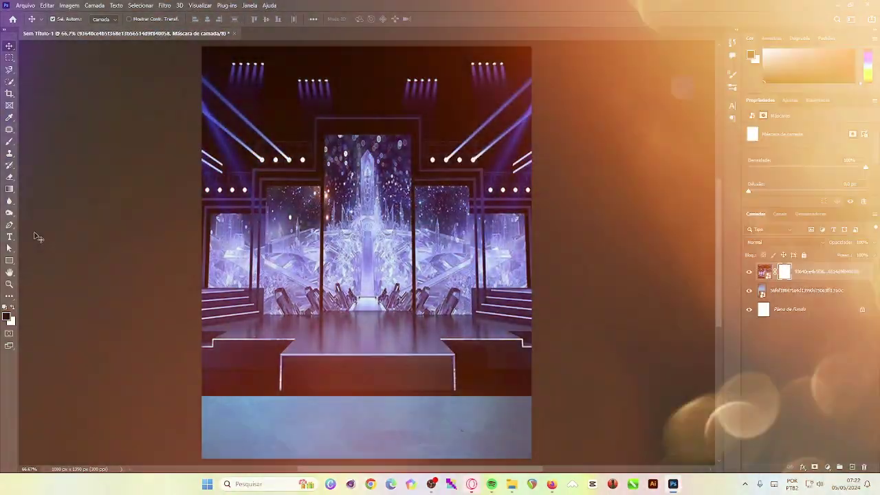
- Fade the stage's lower part with a gradient and set its blend mode to Luz Indireta
right_click(9, 188)
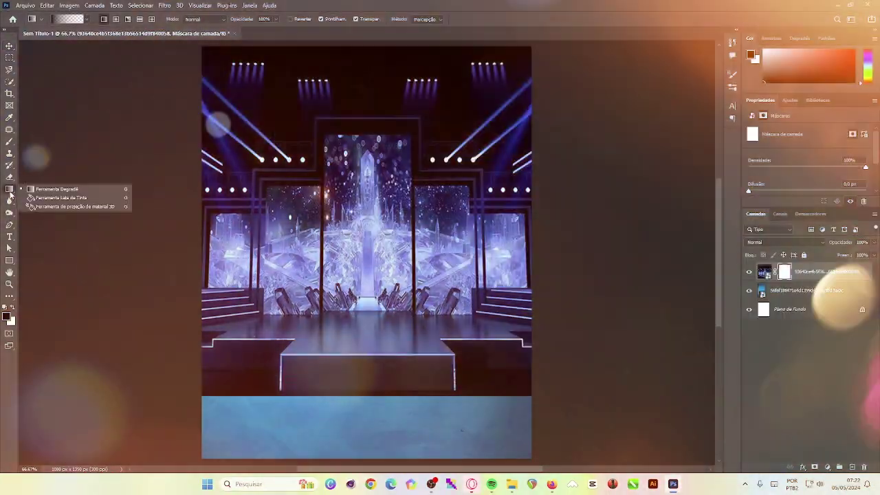
click(41, 188)
drag(390, 289, 390, 379)
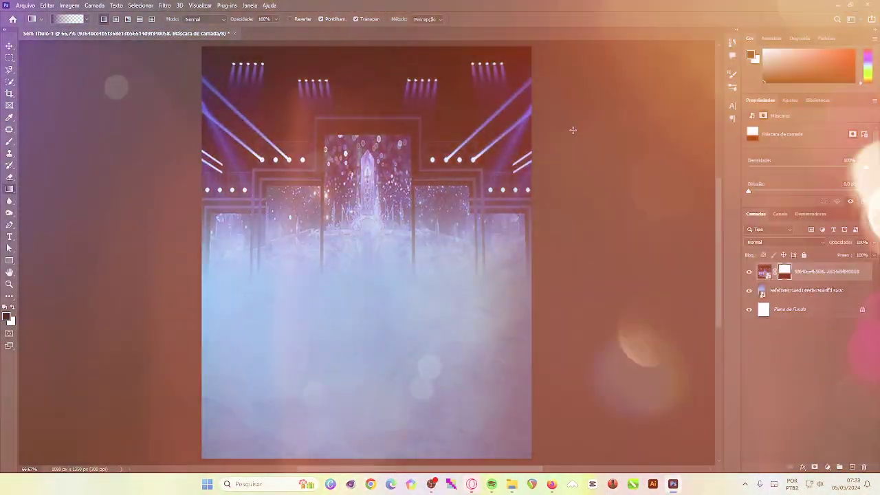
scroll(357, 62, up, 1)
click(784, 242)
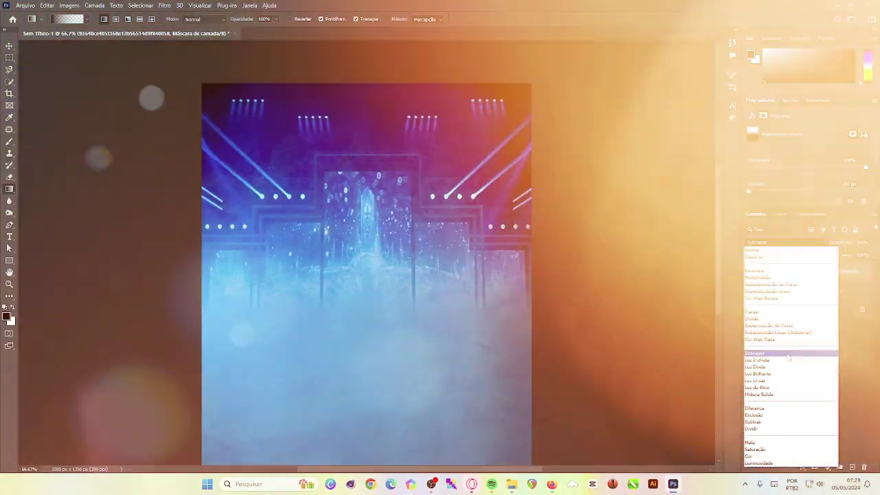
click(786, 360)
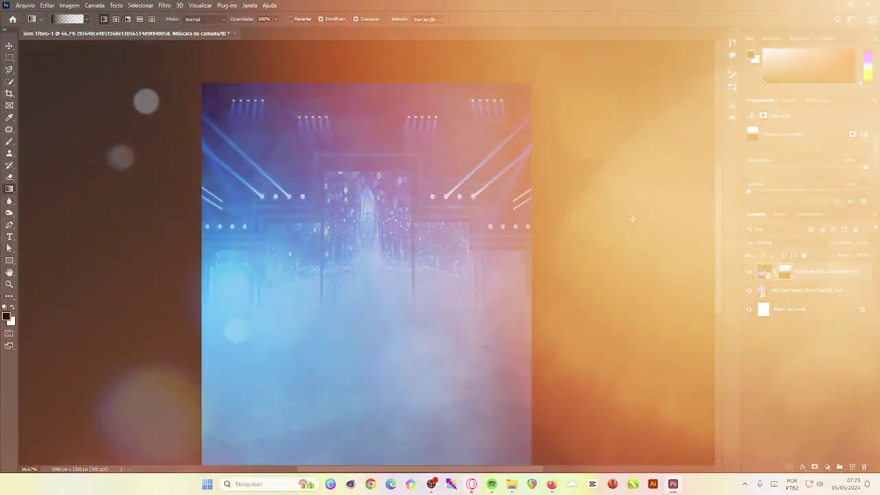
key(ctrl+minus)
- Open the first two birthday template PSDs, dismissing an alert
key(alt+Tab)
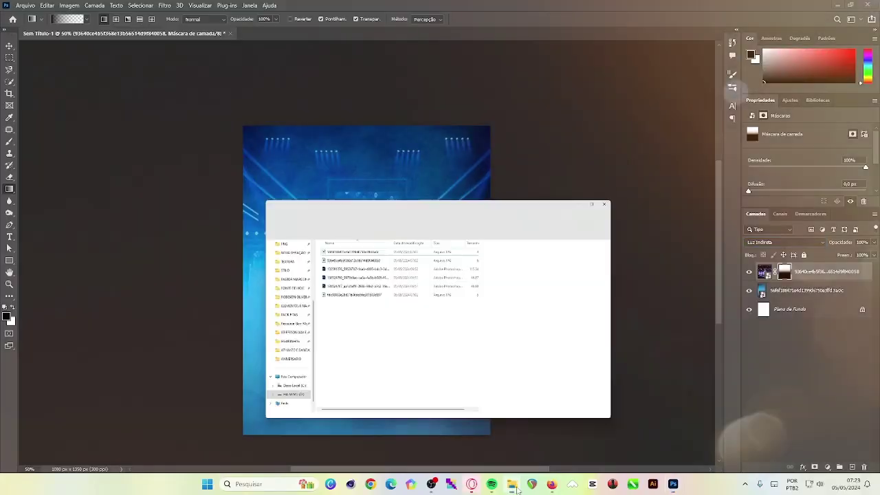
click(289, 137)
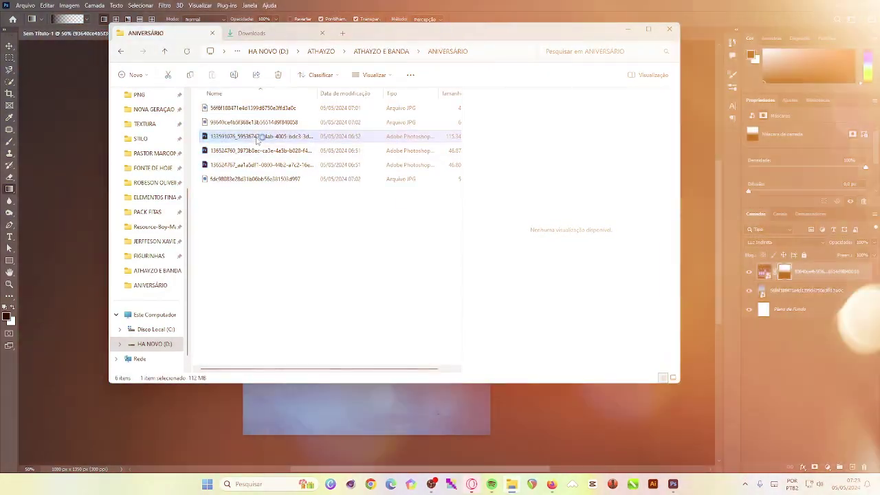
double_click(289, 136)
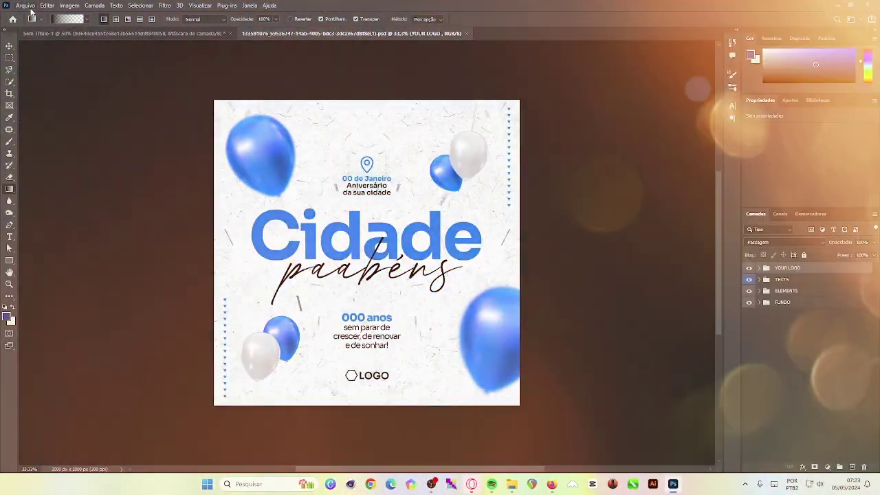
click(26, 5)
click(34, 24)
click(307, 148)
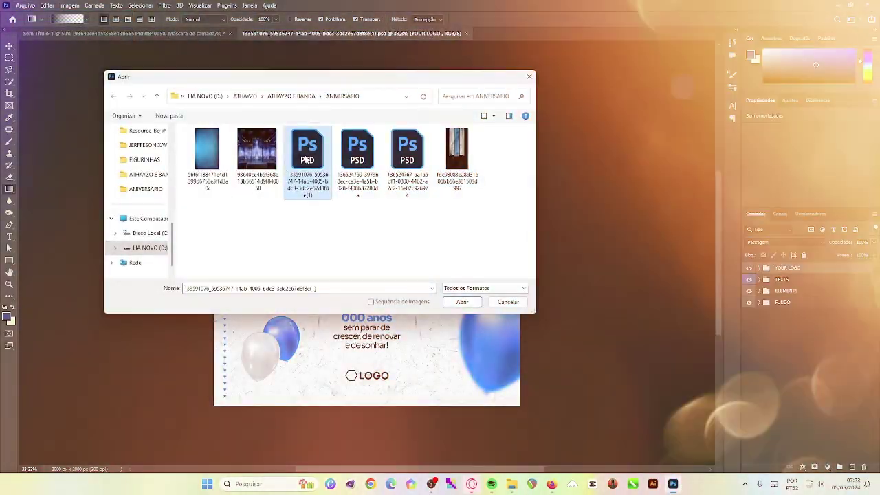
double_click(308, 148)
click(449, 183)
- Open the ISABELLA template and one more birthday template PSD
click(26, 5)
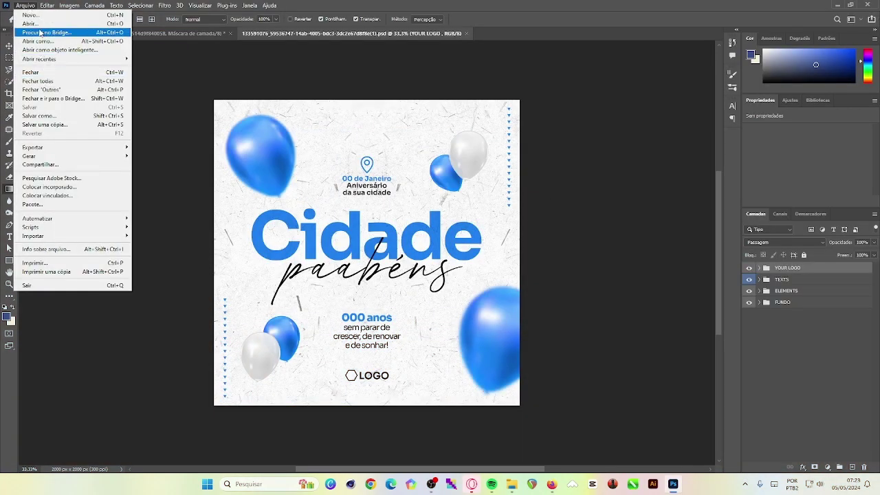
click(30, 23)
double_click(353, 147)
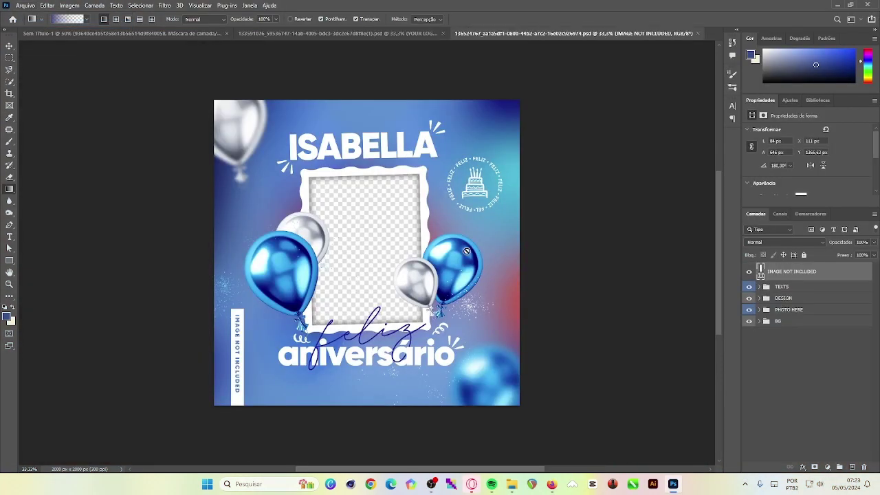
click(25, 5)
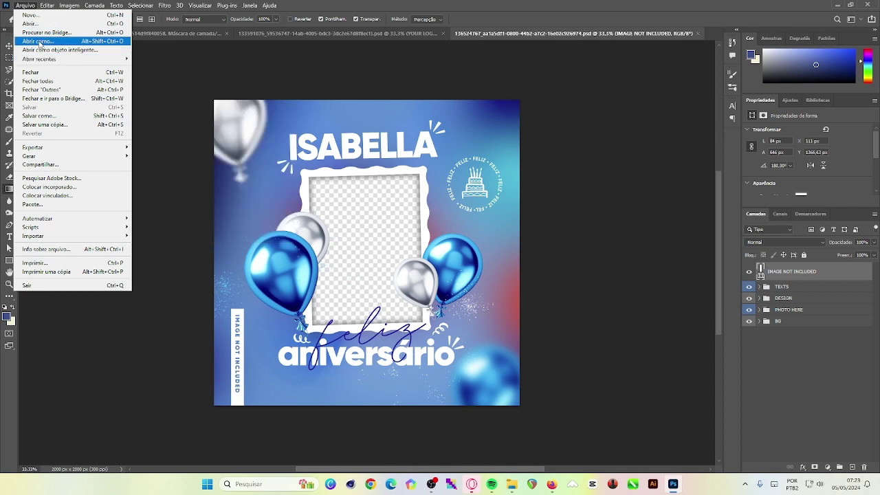
click(30, 24)
double_click(409, 147)
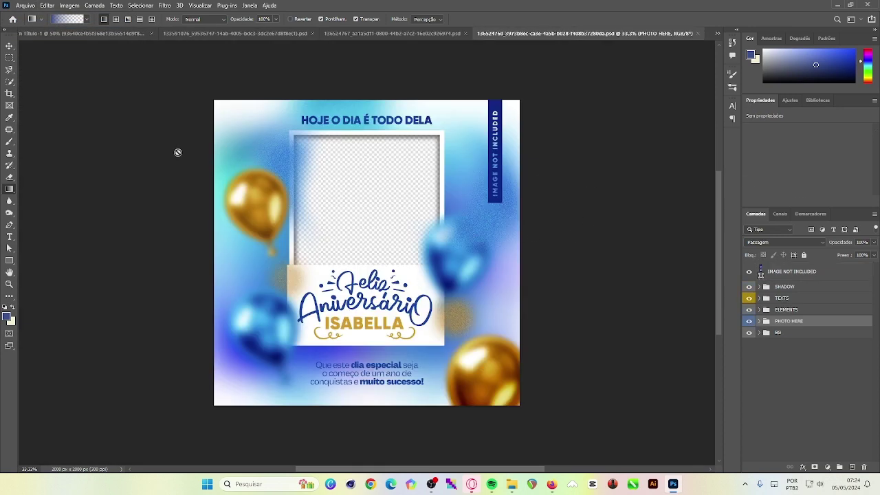
- Open the fdc98083 striped poster JPG as its own document
click(87, 32)
click(293, 35)
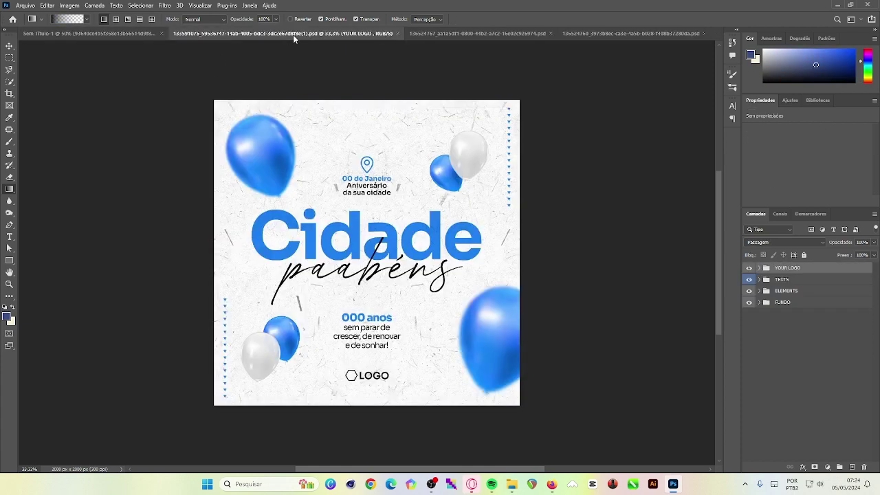
click(113, 33)
click(26, 6)
click(30, 23)
click(457, 155)
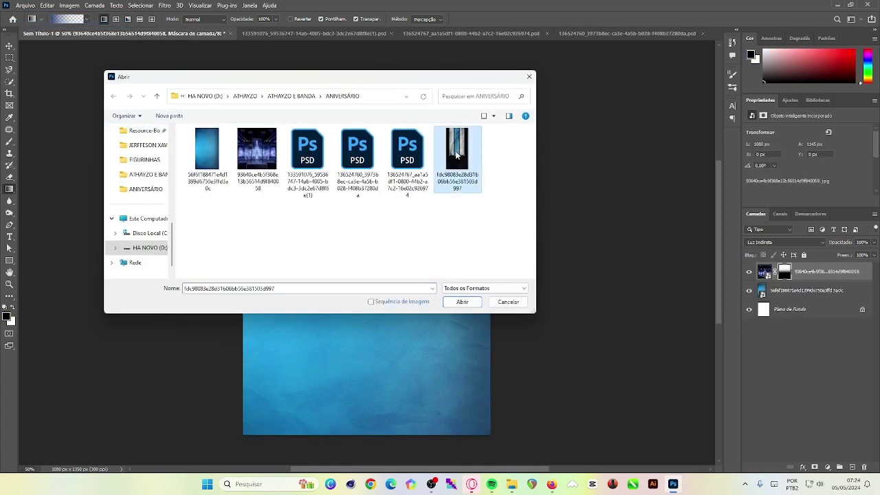
click(461, 301)
- Unlock the poster's background and drag it into the banner, enlarged with Free Transform
click(862, 271)
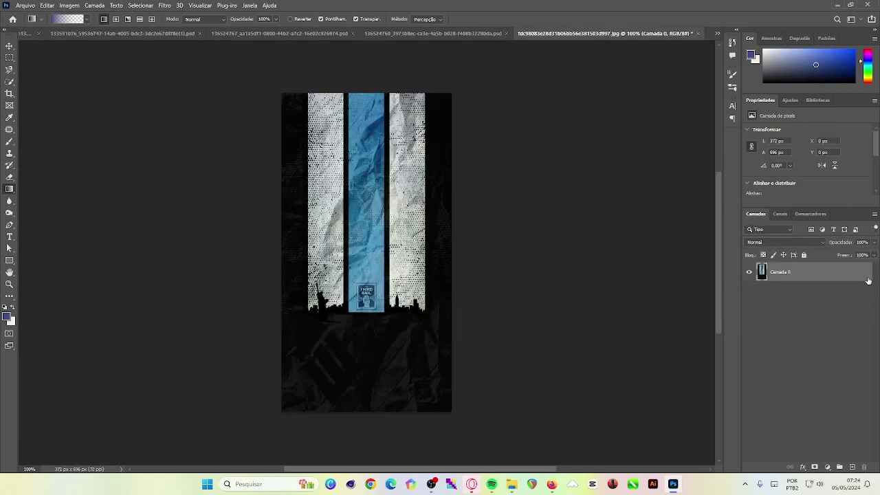
key(v)
mouse_move(387, 228)
mouse_down()
mouse_move(410, 273)
mouse_move(416, 186)
mouse_up()
key(ctrl+t)
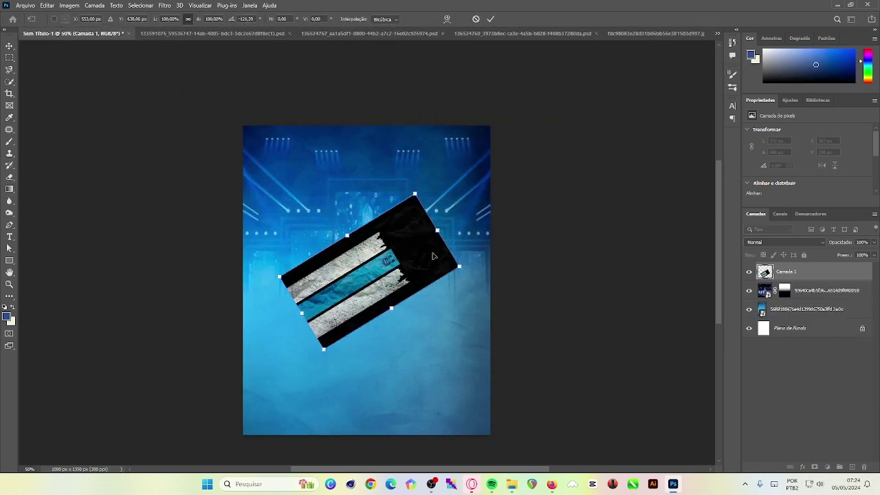
mouse_move(411, 351)
mouse_down()
mouse_move(461, 393)
mouse_move(412, 373)
mouse_up()
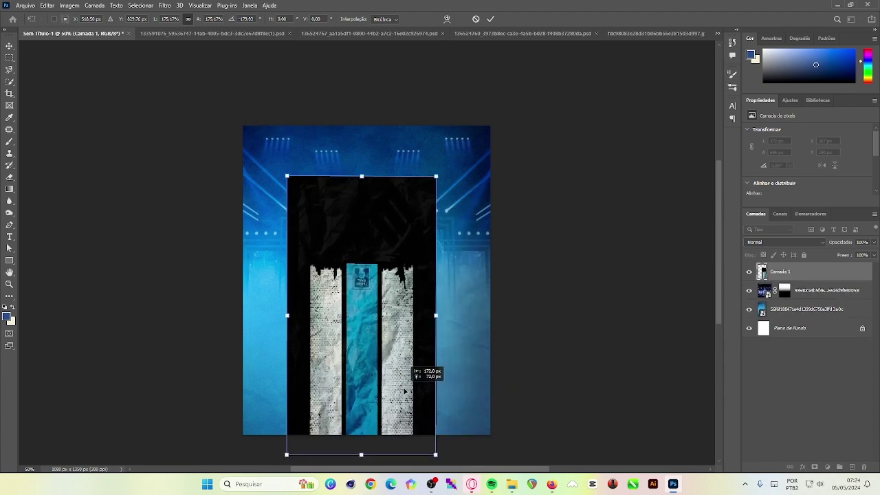
click(490, 18)
- Try blend modes on the poster, then delete the Camada 1 poster layer
click(821, 242)
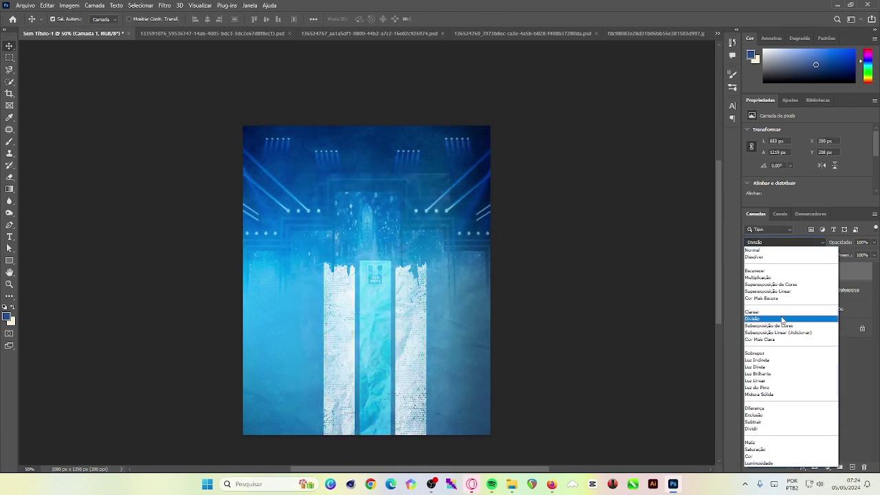
click(763, 250)
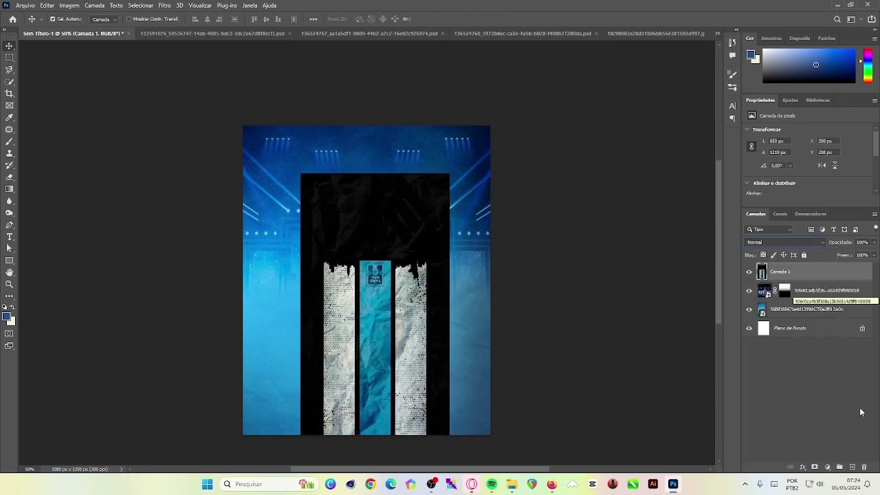
click(864, 466)
key(Return)
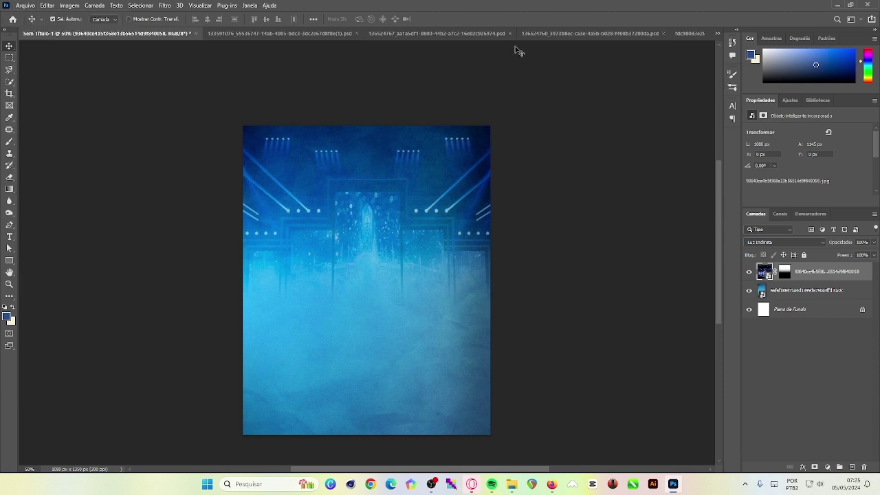
click(550, 35)
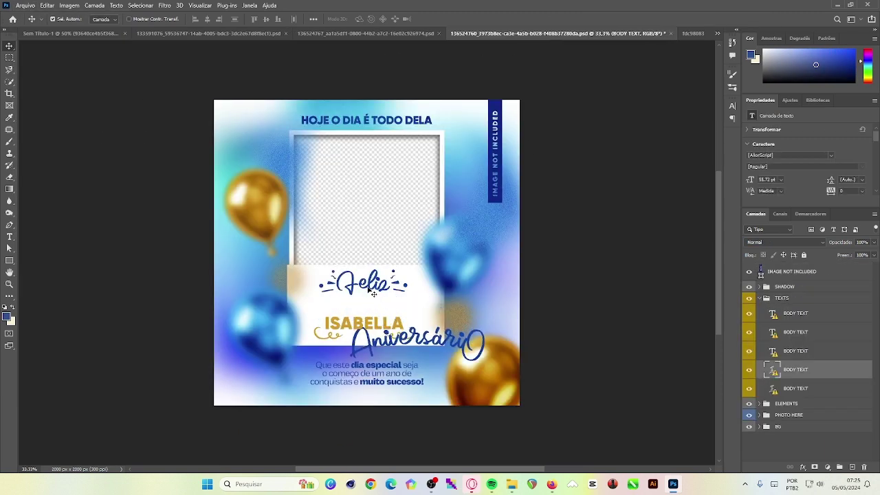
- Bring the wavy photo frame and placeholder layers from the ISABELLA template into the banner
drag(376, 303, 387, 296)
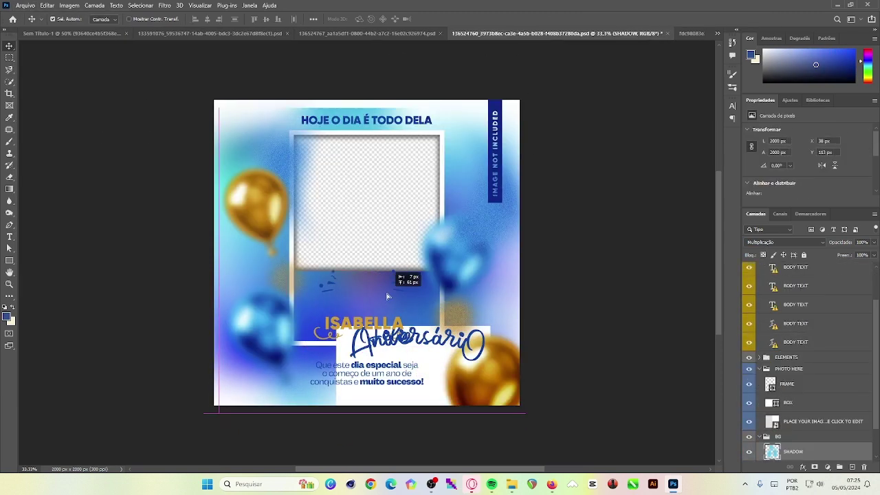
click(359, 34)
drag(374, 222, 306, 148)
click(204, 34)
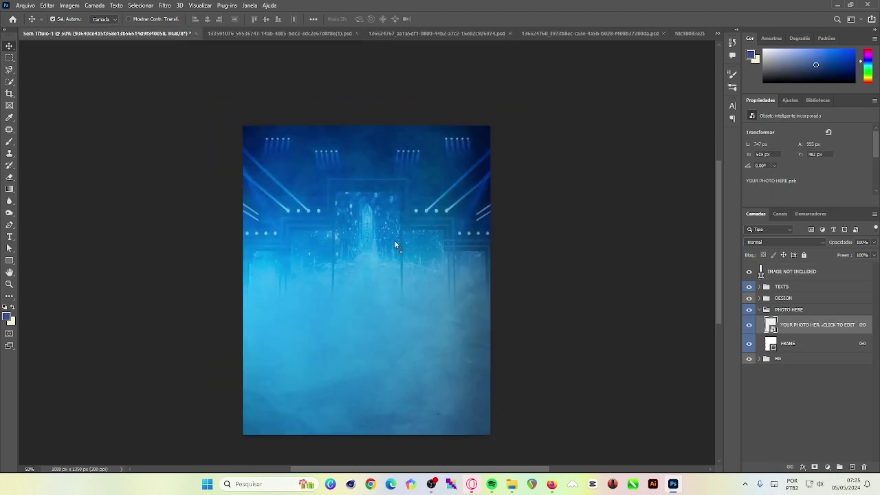
drag(204, 38, 394, 240)
click(472, 197)
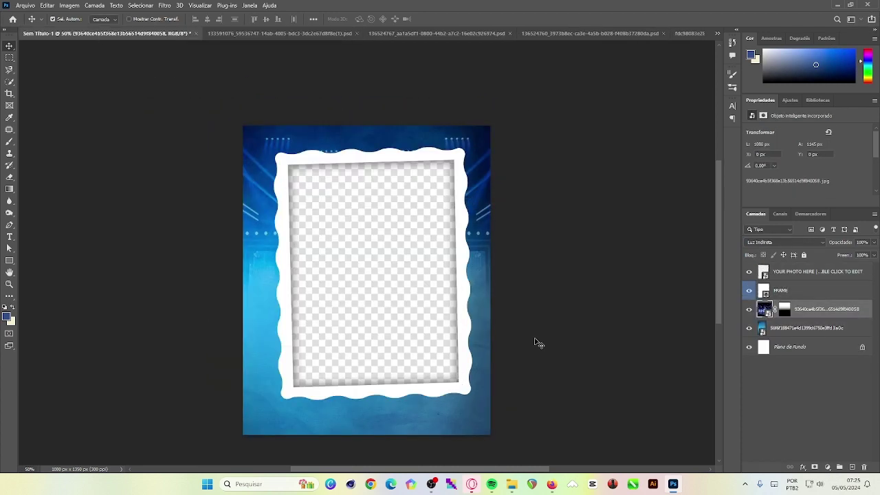
- Scale down the YOUR PHOTO HERE frame and move it to the poster's upper centre
key(ctrl+r)
key(ctrl+t)
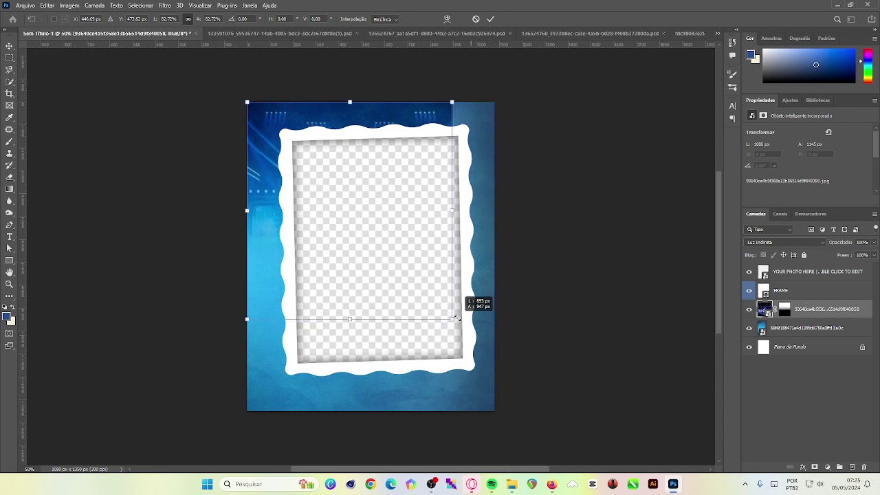
click(801, 274)
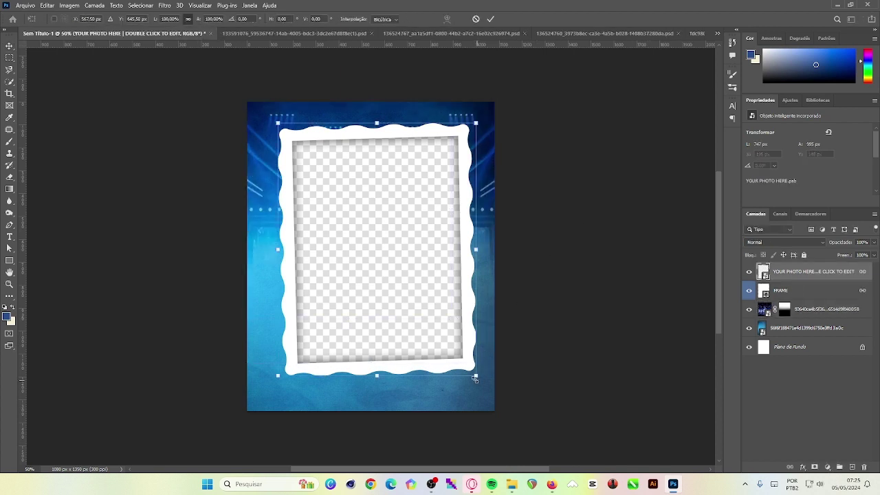
drag(474, 379, 403, 280)
mouse_move(359, 230)
mouse_down()
mouse_move(383, 237)
mouse_move(397, 258)
mouse_up()
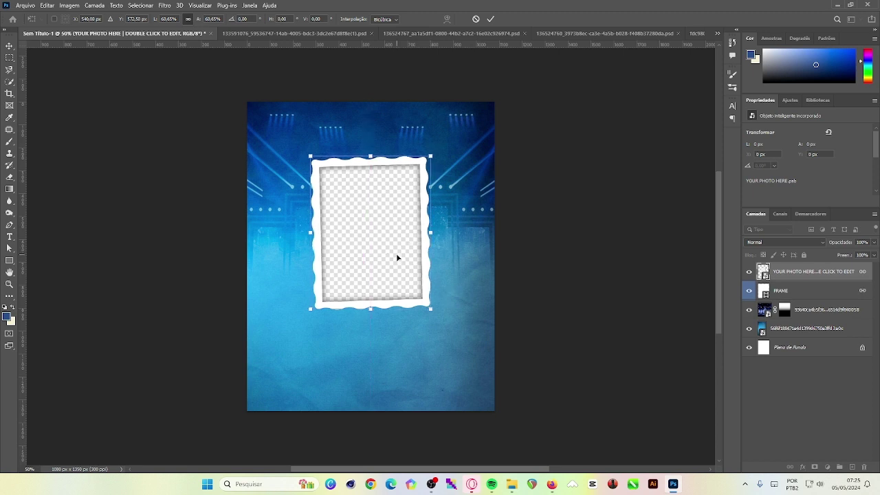
click(491, 19)
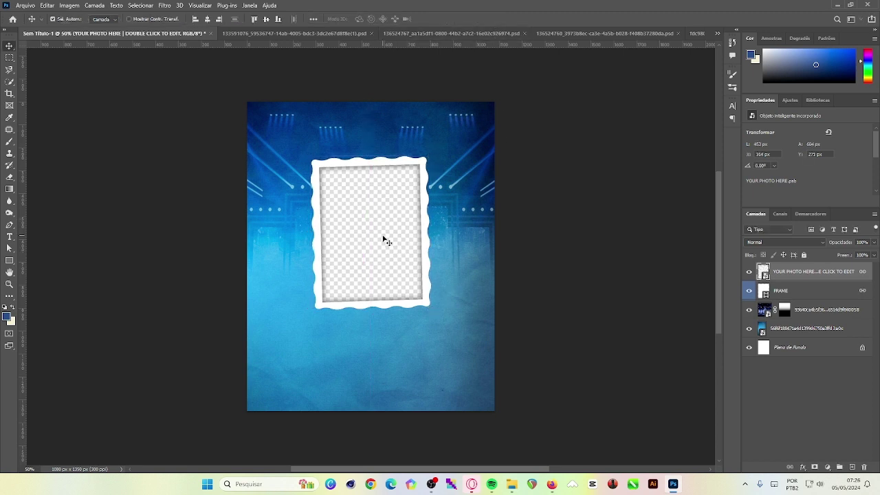
- Nudge the frame higher and try selecting its outline, hitting a smart-object error
drag(387, 241, 387, 232)
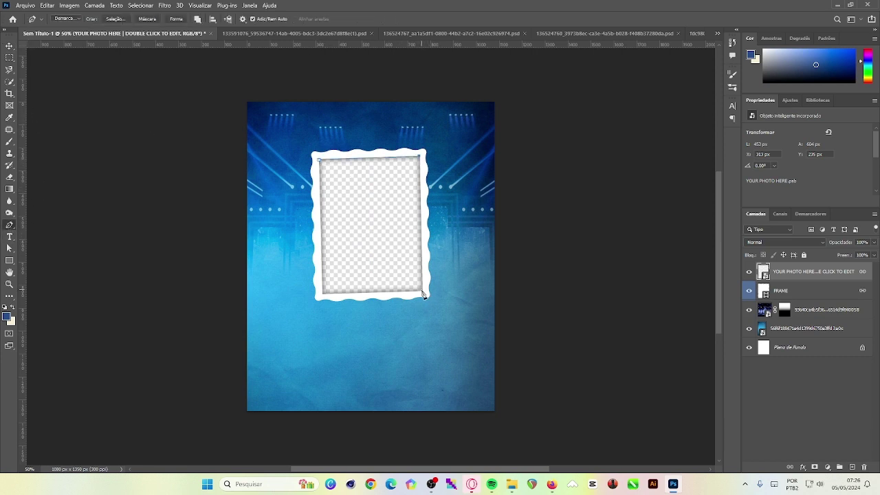
right_click(370, 216)
click(399, 251)
click(491, 131)
key(Delete)
click(433, 186)
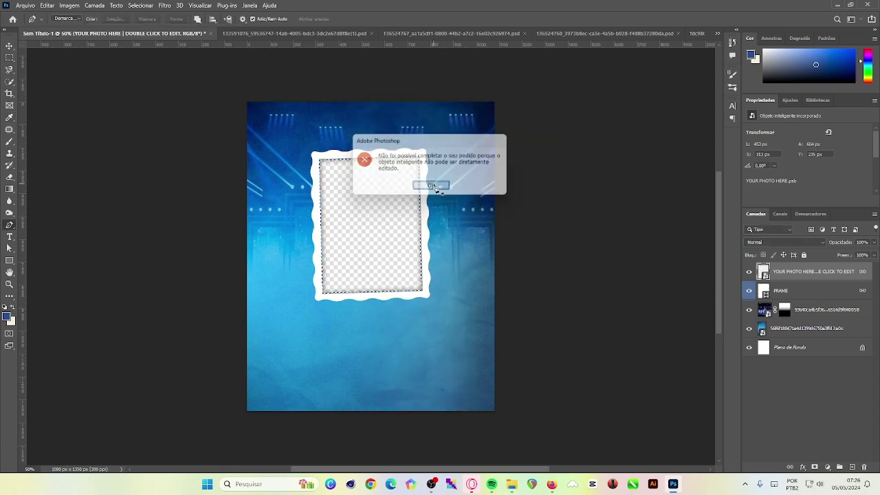
- Rasterize the placeholder, delete inside the selection, then undo the deletion
right_click(792, 275)
click(715, 246)
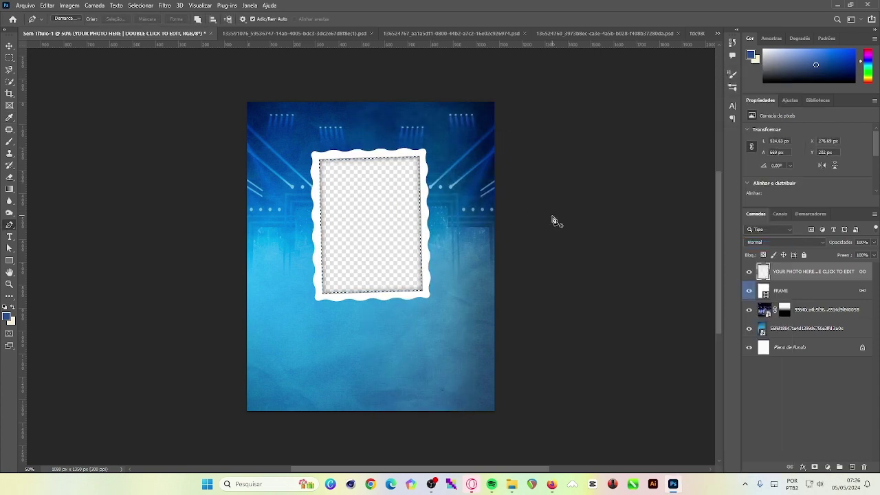
key(Delete)
key(ctrl+z)
key(ctrl+z)
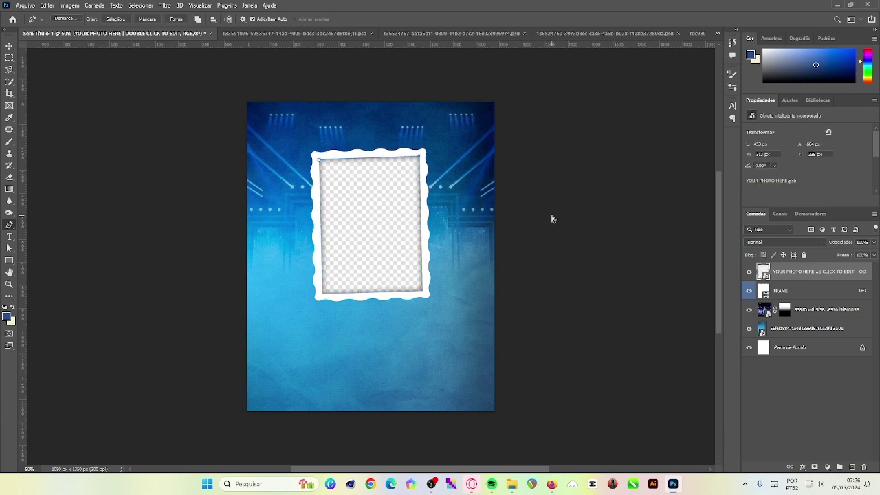
- Inspect the FRAME layer's fill colour and toggle its visibility, leaving it unchanged
click(766, 295)
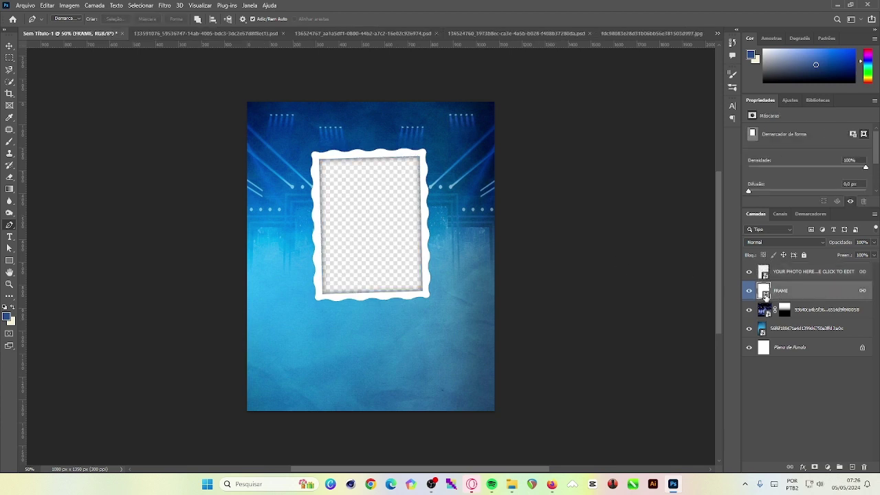
double_click(766, 295)
click(767, 294)
click(766, 294)
click(767, 294)
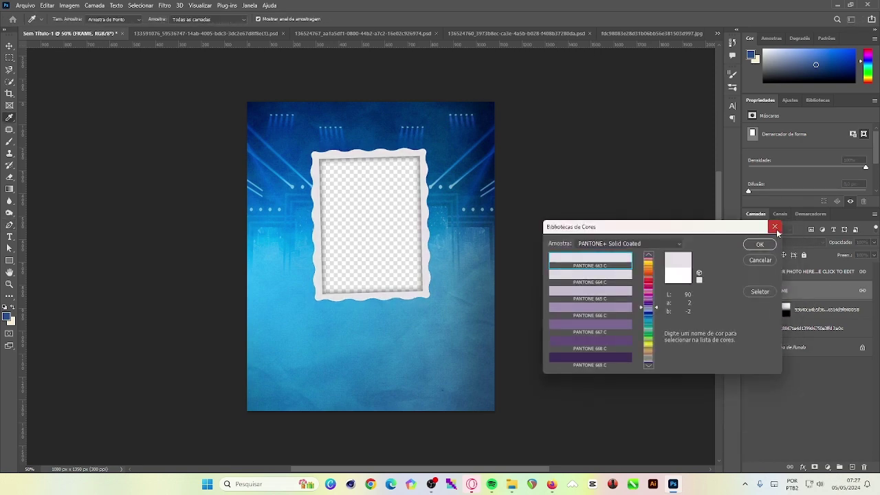
click(775, 227)
click(749, 295)
click(749, 294)
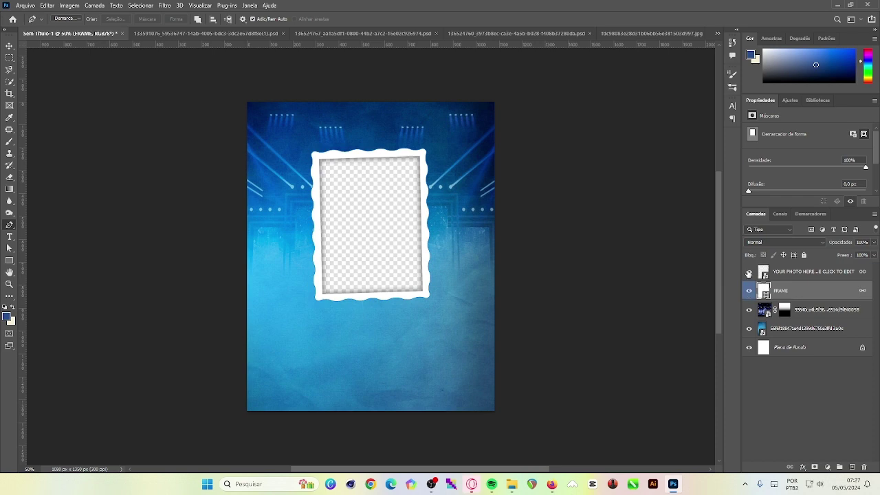
- Open the YOUR PHOTO HERE placeholder contents and begin embedding an image into it
double_click(748, 273)
double_click(764, 277)
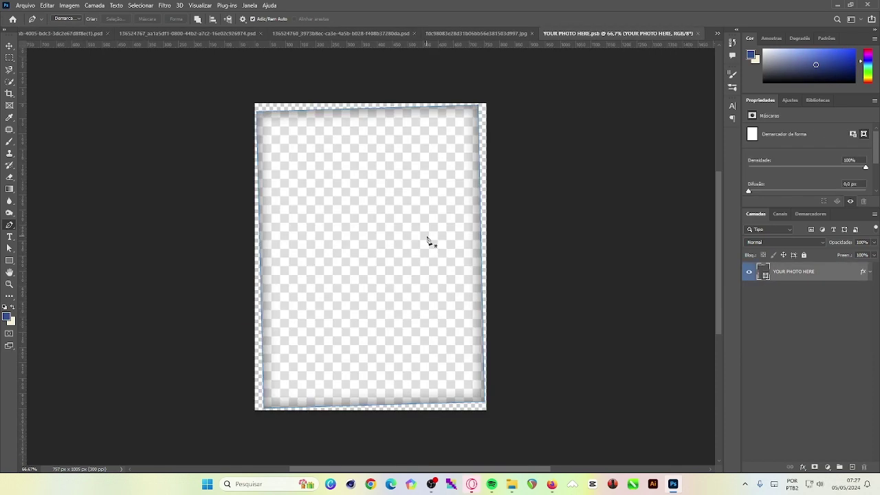
scroll(380, 270, down, 1)
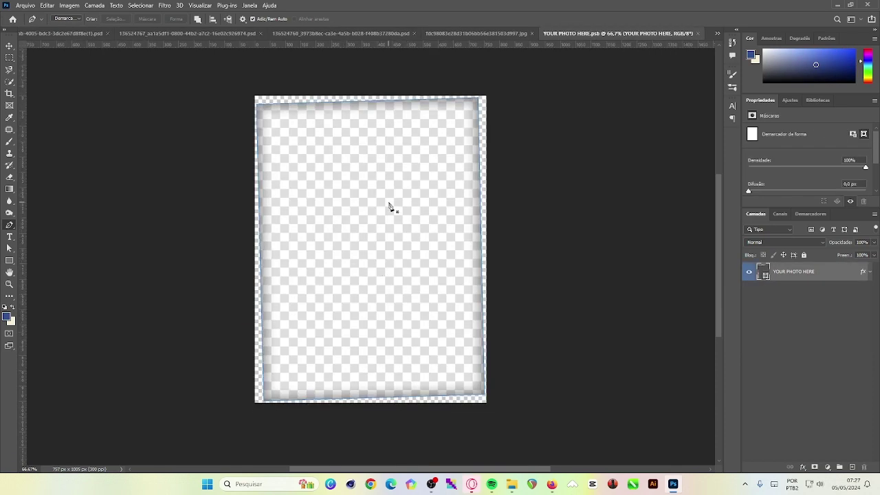
click(25, 5)
click(41, 183)
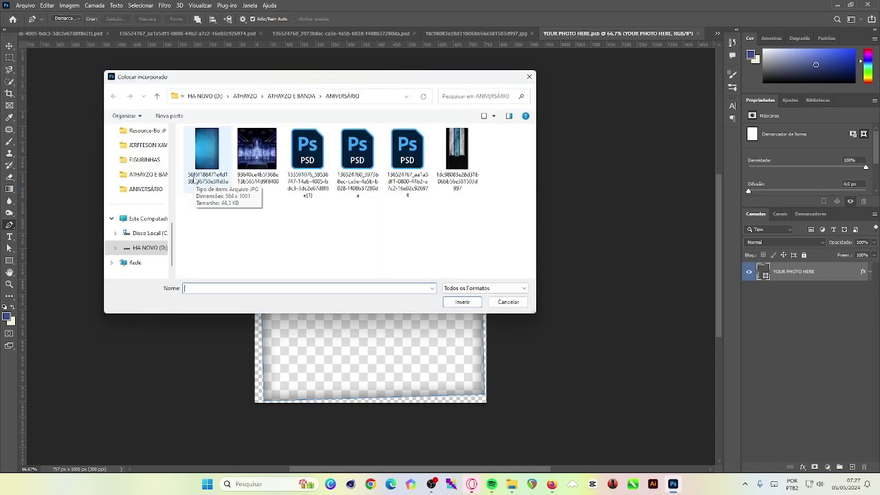
- Embed the stage photo into the placeholder, enlarged and shifted to cover it
click(256, 151)
click(462, 302)
drag(490, 380, 560, 456)
drag(487, 363, 454, 326)
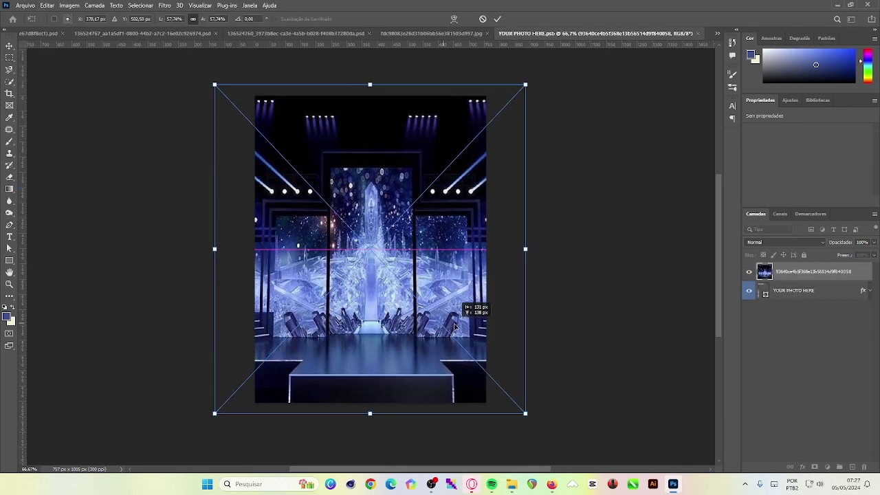
click(498, 19)
- Apply a Gaussian Blur (Desfoque Gaussiano) to the stage photo
click(165, 5)
click(324, 176)
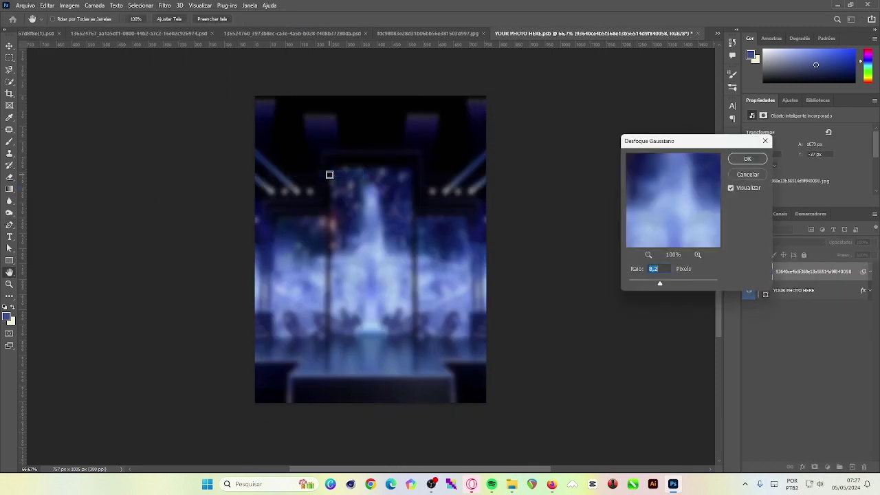
click(744, 160)
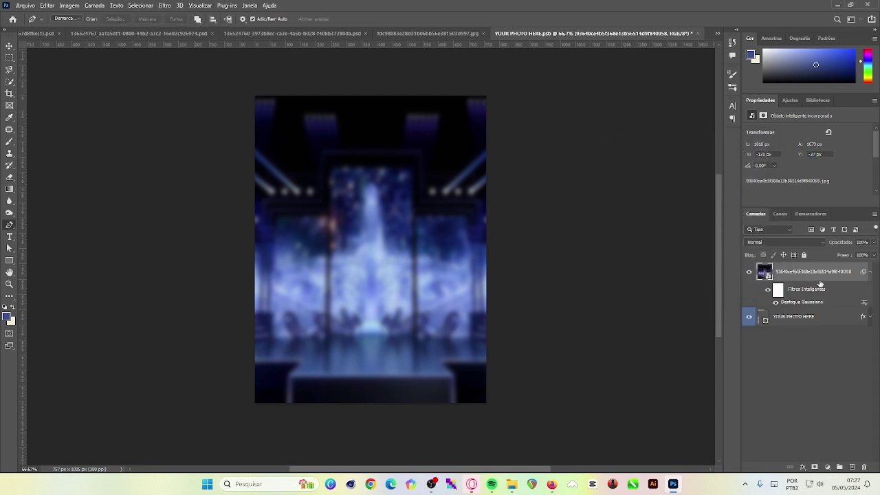
drag(812, 319, 808, 271)
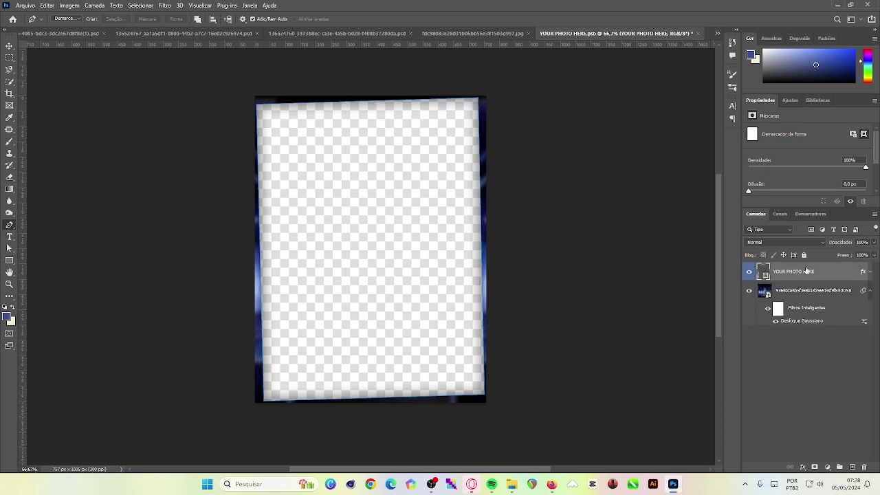
key(ctrl+z)
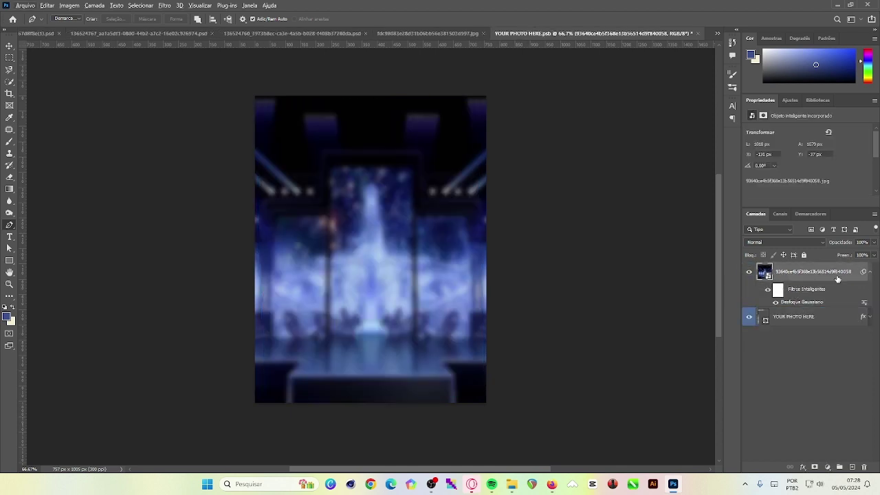
- Try clipping the photo to the frame, then close the placeholder and save changes
right_click(837, 279)
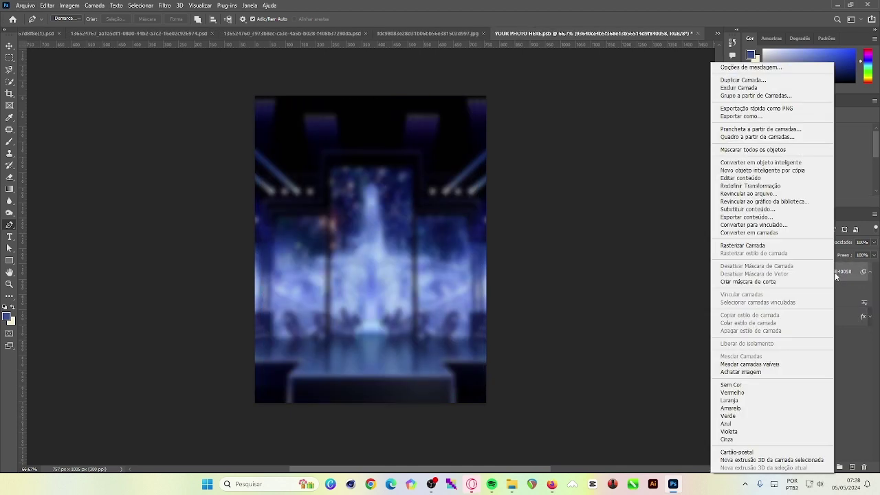
click(781, 282)
alt+click(800, 280)
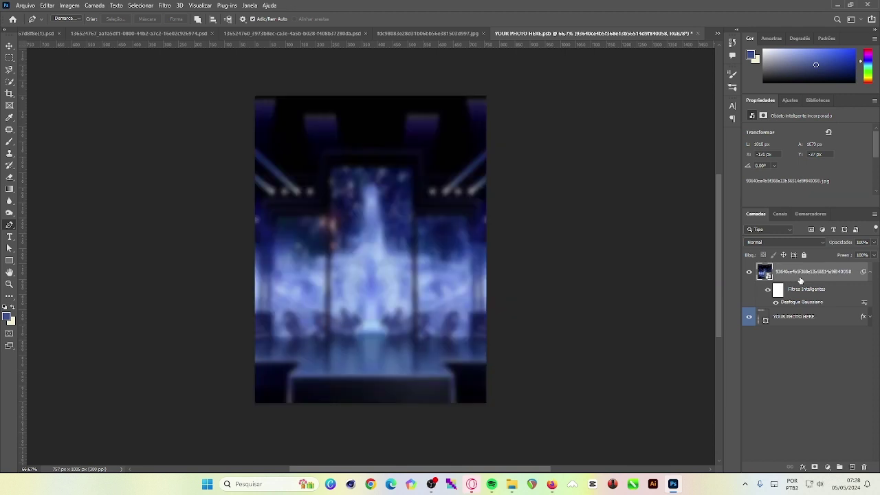
click(768, 292)
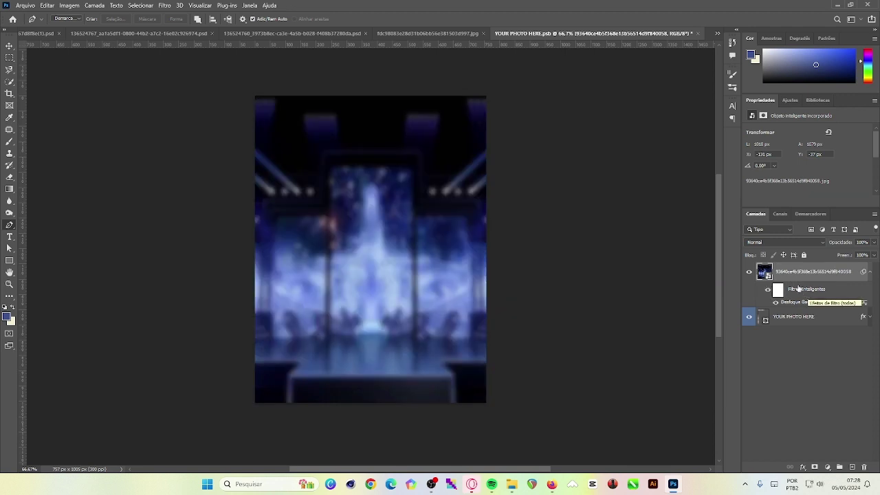
click(698, 34)
click(405, 181)
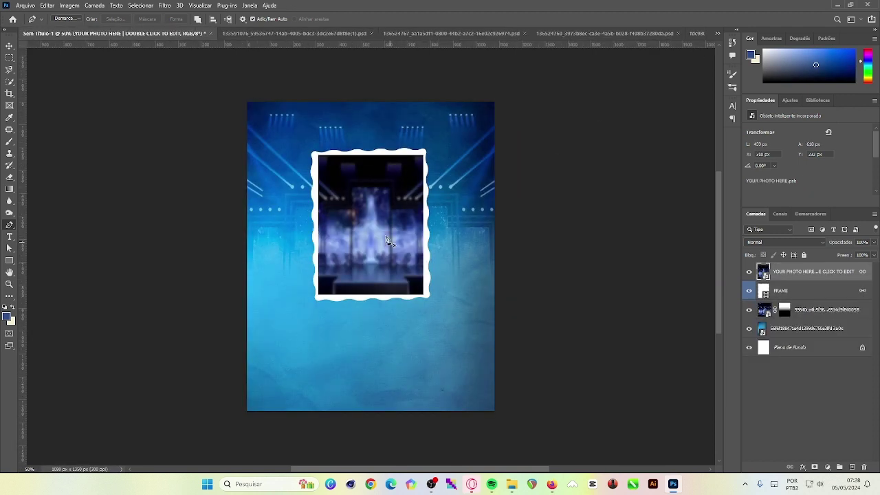
- Reopen the placeholder, move YOUR PHOTO HERE above the blurred photo, and go Home
double_click(763, 273)
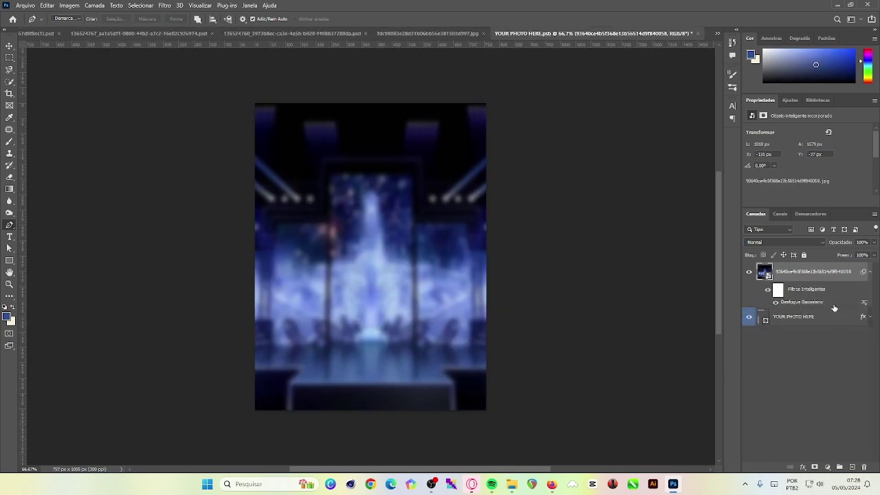
mouse_move(805, 320)
mouse_down()
mouse_move(808, 273)
mouse_move(791, 266)
mouse_up()
click(792, 318)
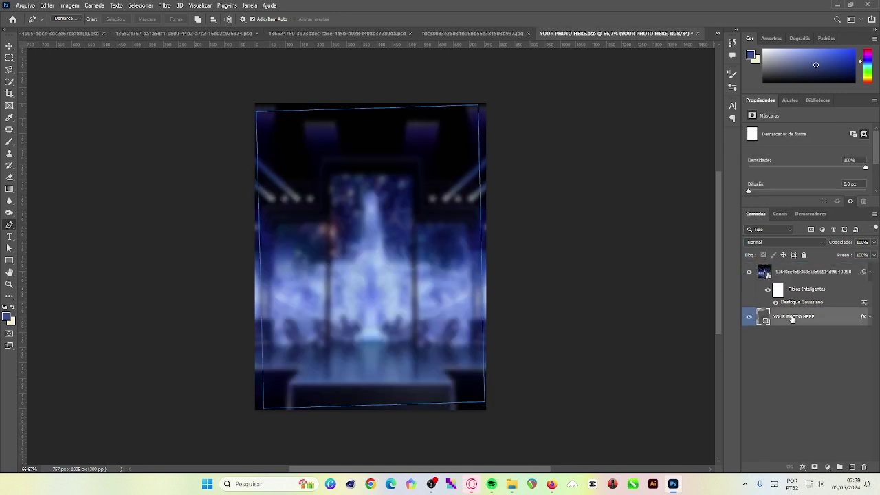
click(796, 296)
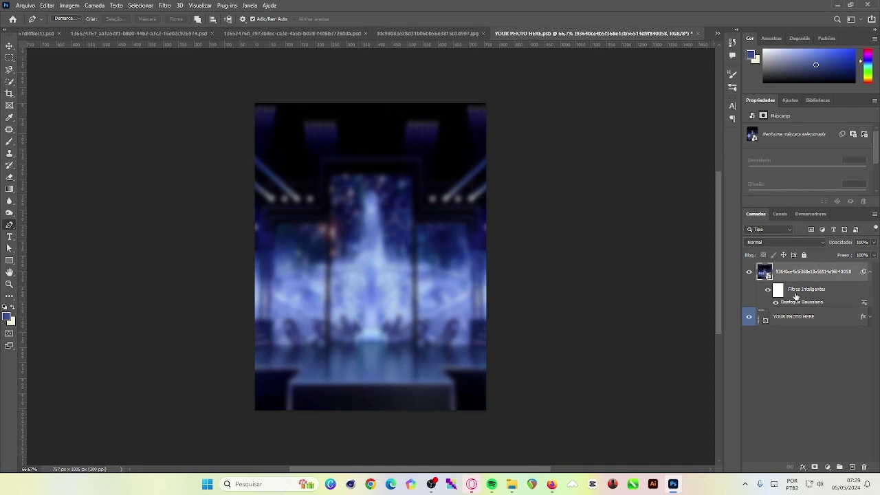
click(25, 5)
click(12, 18)
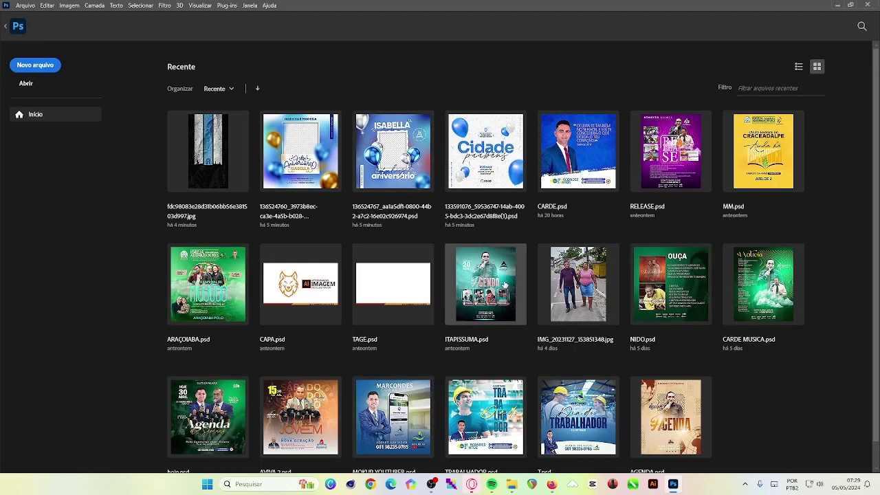
- Open ITAPISSUMA.psd, locate its WhatsApp Image layer, and save the placeholder document
click(509, 278)
scroll(791, 357, down, 2)
scroll(784, 371, down, 2)
scroll(781, 385, down, 2)
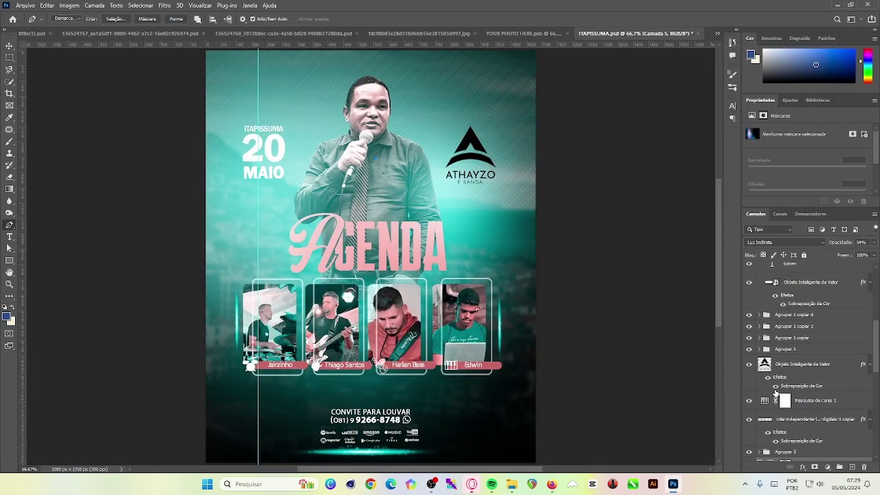
scroll(776, 393, down, 2)
scroll(775, 393, down, 2)
click(829, 388)
click(446, 36)
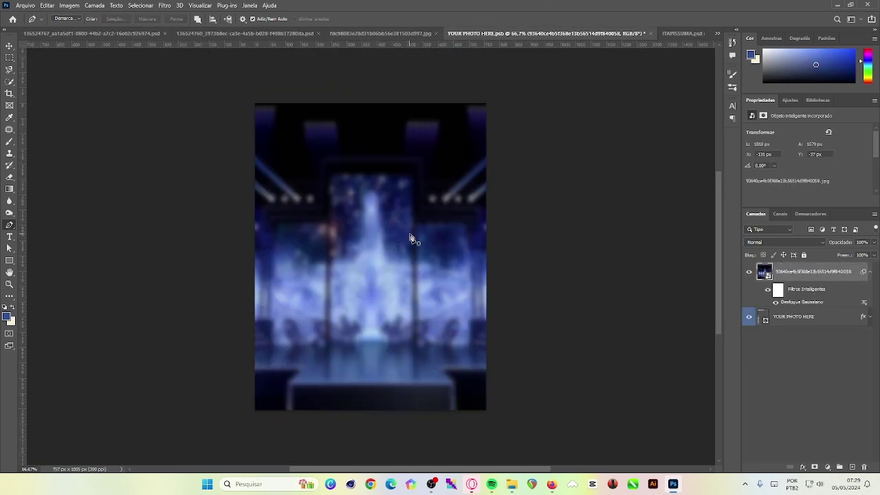
key(ctrl+s)
key(ctrl+Tab)
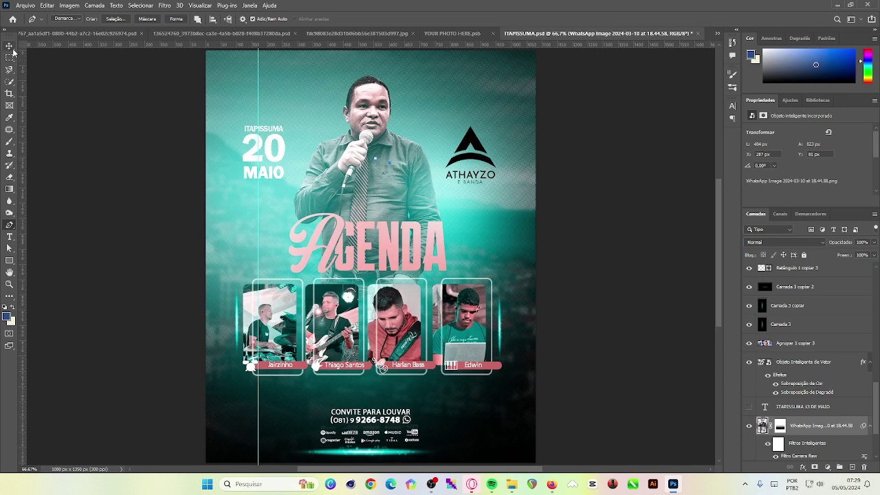
- Drag the singer into the placeholder, accept the profile conversion, position him, and save on close
click(9, 45)
drag(364, 151, 382, 247)
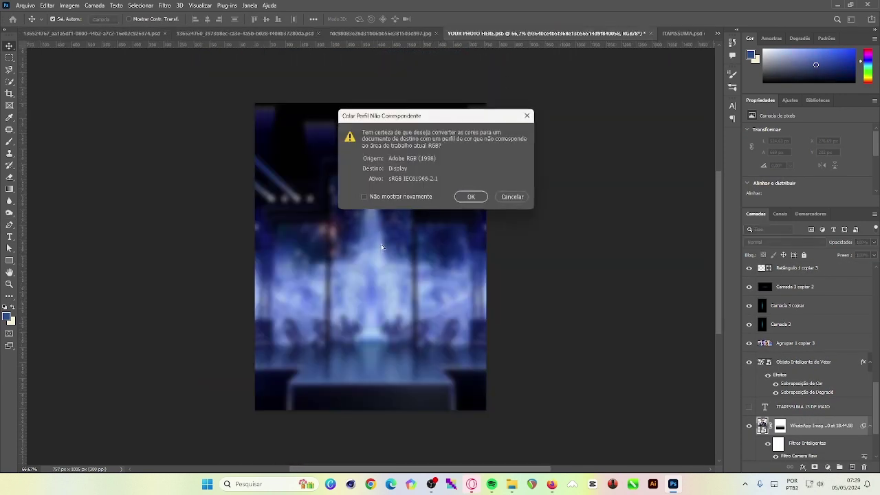
click(471, 197)
drag(400, 212, 383, 228)
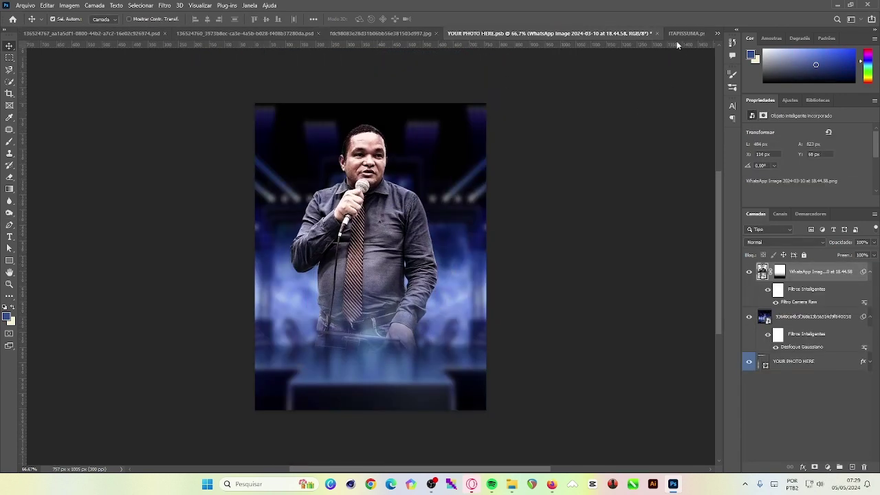
click(658, 33)
key(Return)
click(411, 33)
- Scale up and reposition the singer inside the YOUR PHOTO HERE smart object, then save it back
click(228, 34)
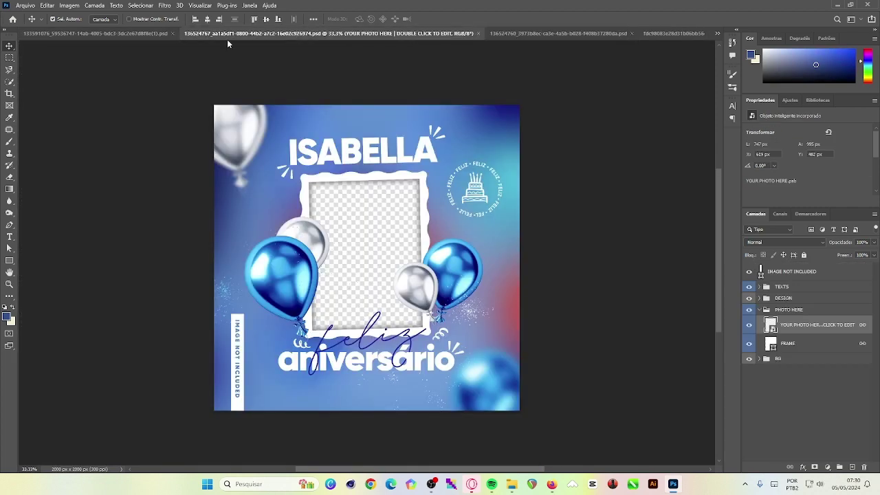
click(96, 33)
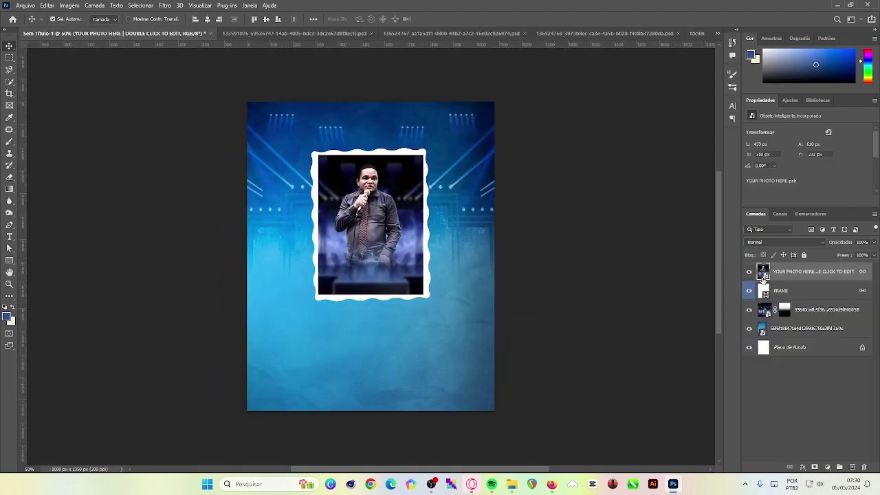
double_click(763, 273)
click(457, 193)
key(ctrl+t)
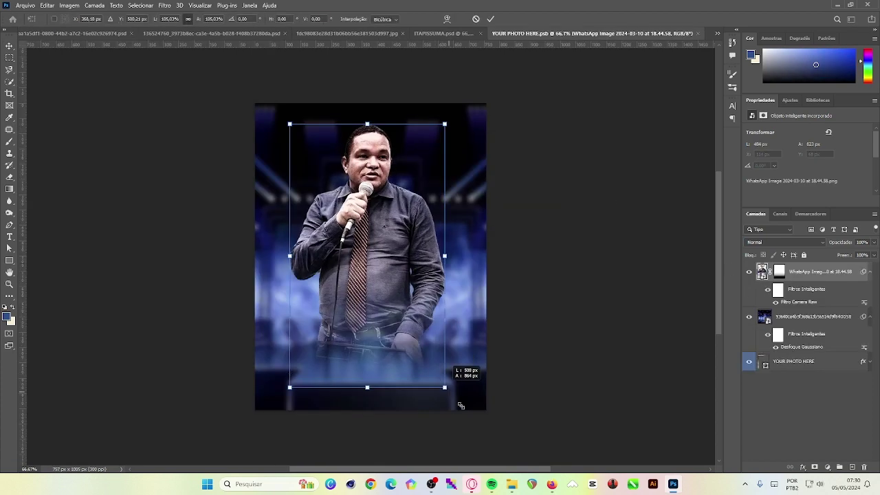
drag(458, 388, 436, 433)
drag(362, 320, 409, 339)
key(Return)
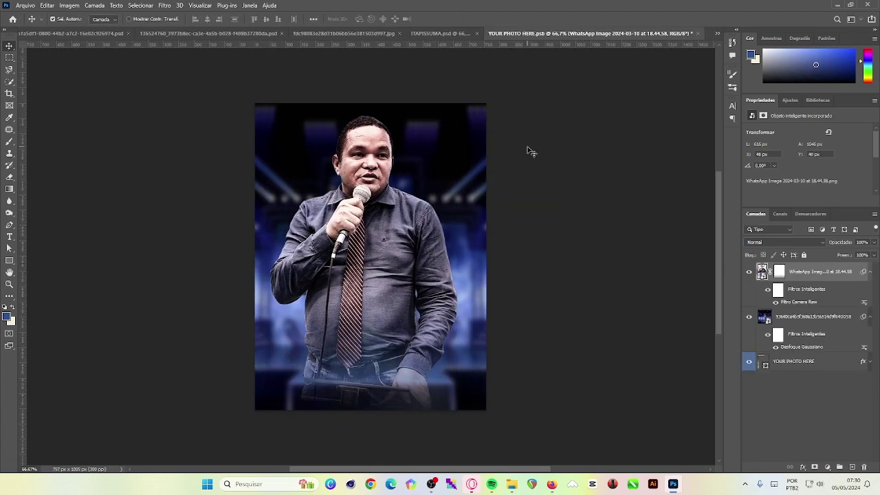
click(699, 33)
click(405, 177)
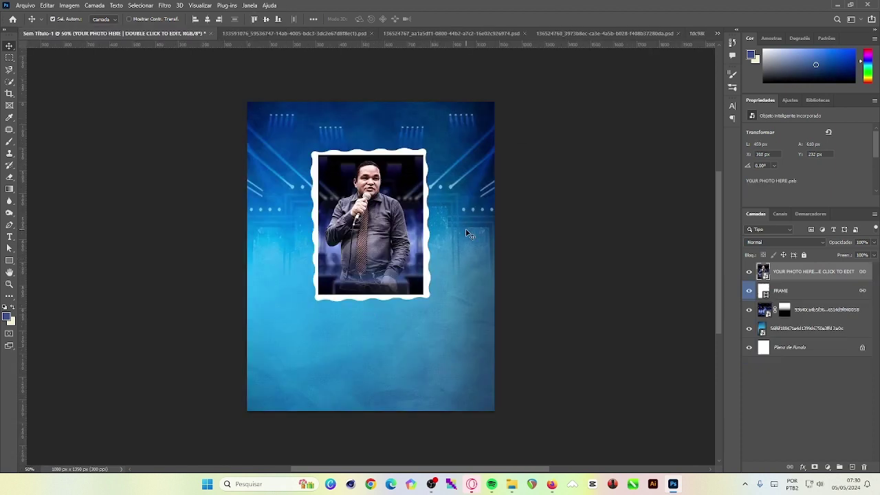
- Bring up the browser showing the Freepik ANIVERSARIO birthday template search results
scroll(347, 242, down, 1)
scroll(371, 246, up, 2)
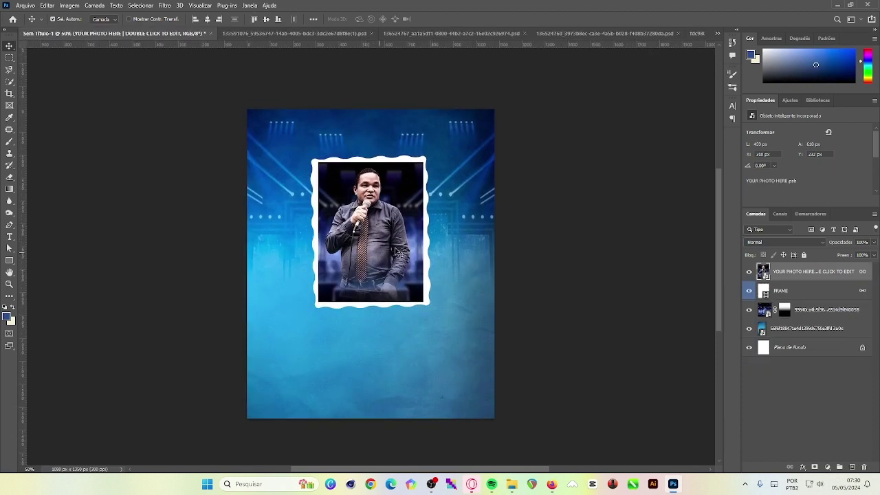
mouse_move(552, 484)
click(550, 436)
click(378, 10)
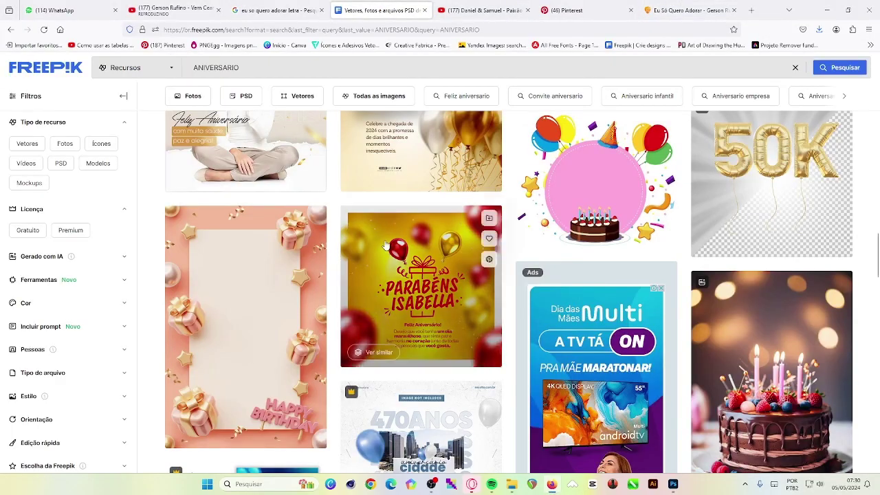
scroll(385, 246, down, 5)
scroll(387, 246, up, 2)
scroll(392, 248, up, 4)
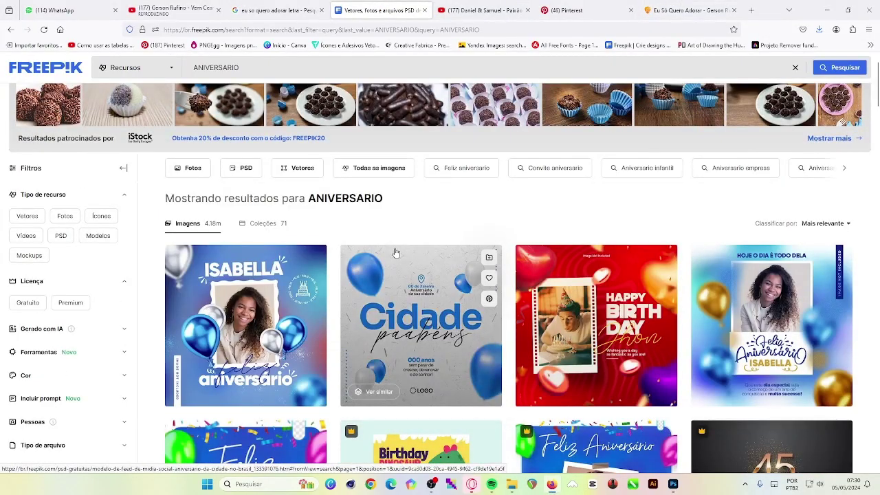
- Copy the blue balloon from the Cidade design into the stage poster and confirm its placement
click(673, 484)
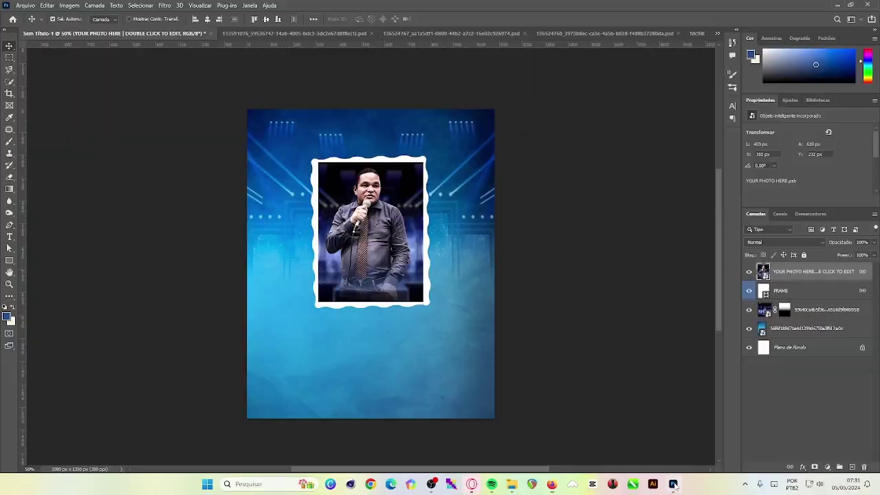
click(481, 33)
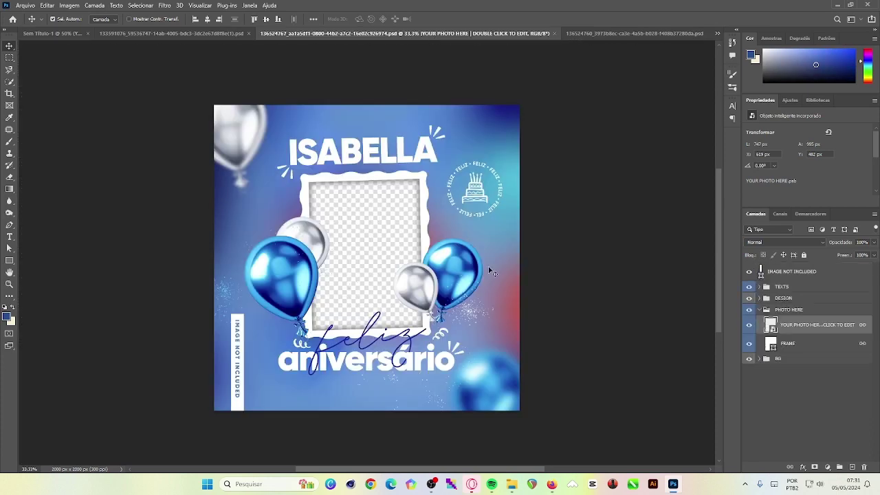
click(584, 33)
click(617, 33)
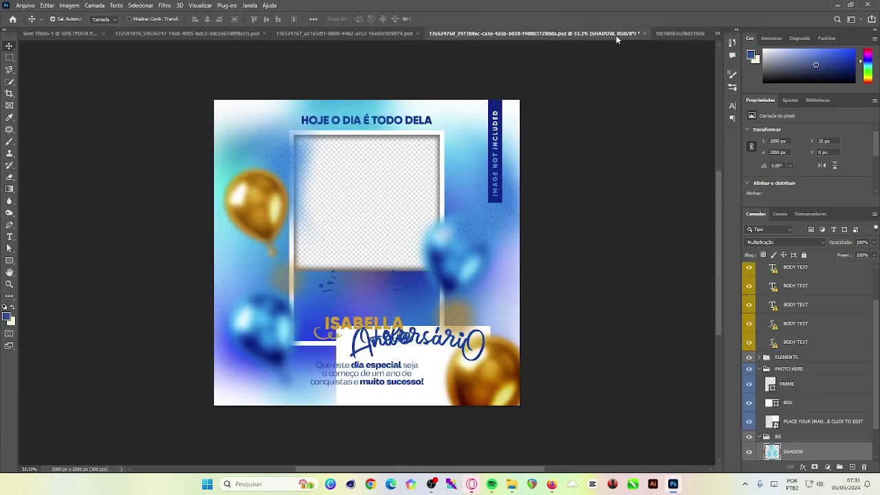
drag(471, 259, 378, 74)
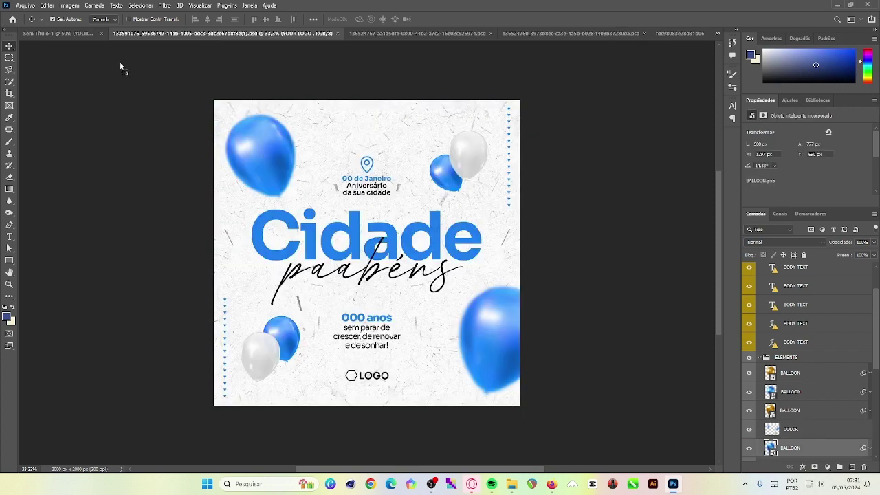
drag(378, 73, 471, 200)
click(471, 197)
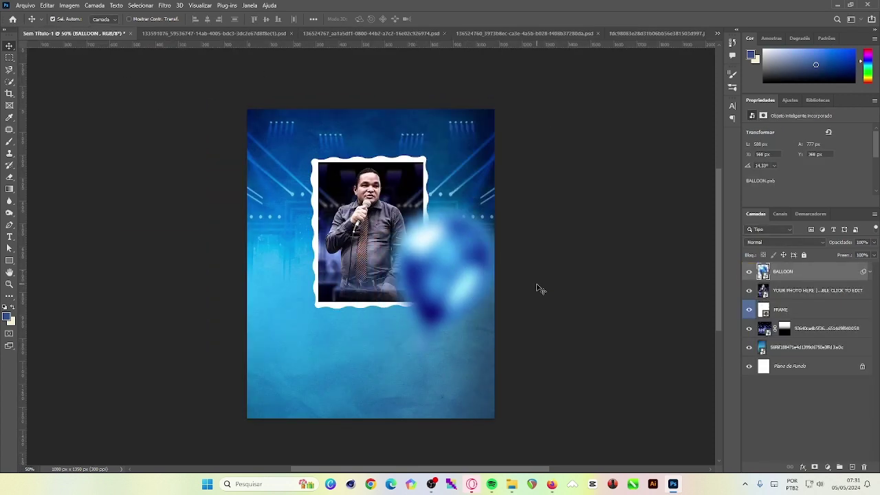
key(Return)
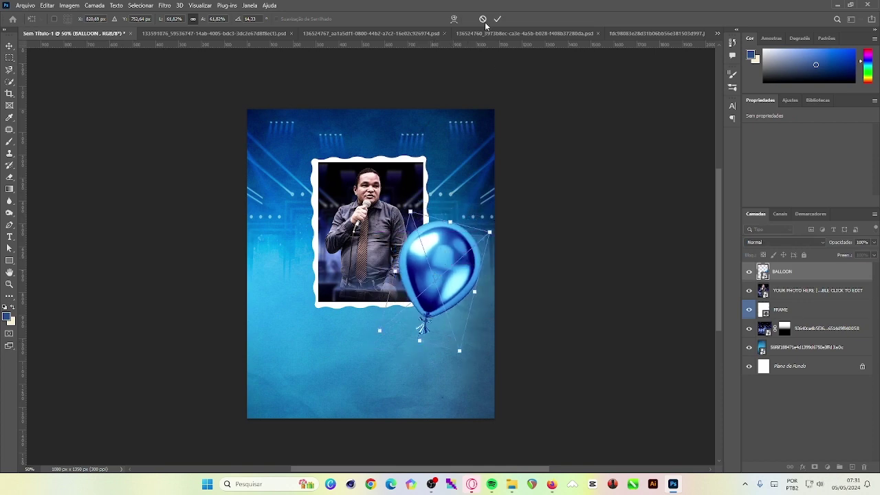
click(497, 19)
- Add the enlarged gold balloon from HOJE O DIA, then nudge both balloons into position
click(540, 33)
drag(279, 213, 466, 196)
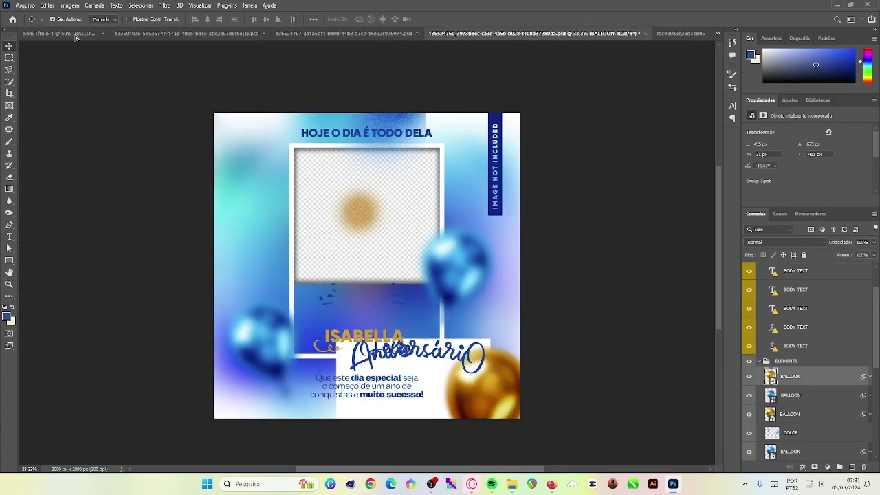
click(466, 197)
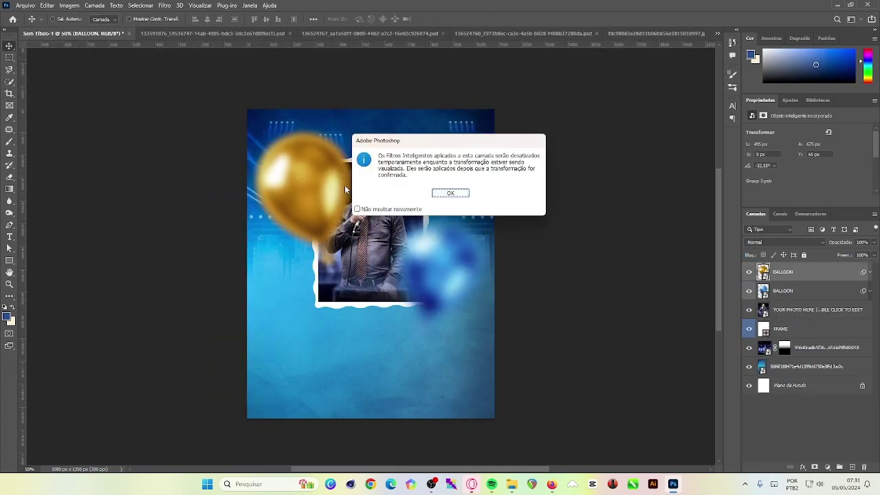
key(Return)
drag(346, 201, 371, 191)
key(Return)
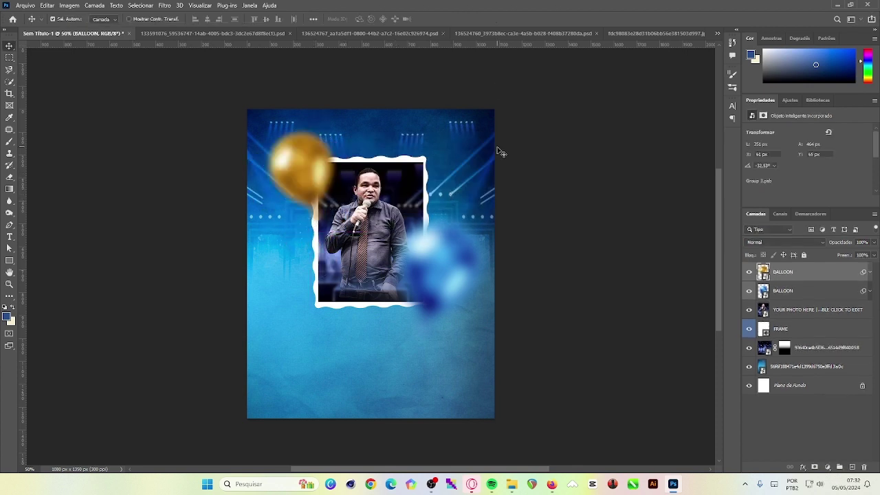
drag(454, 261, 454, 282)
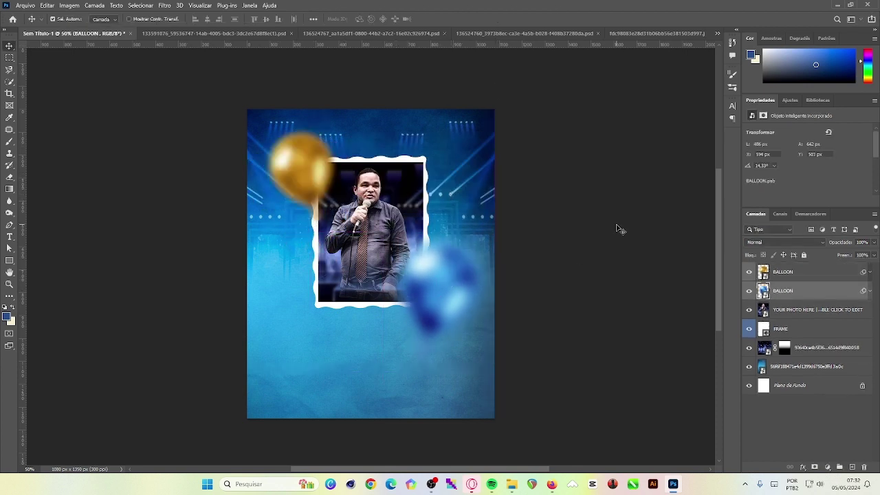
drag(314, 173, 305, 163)
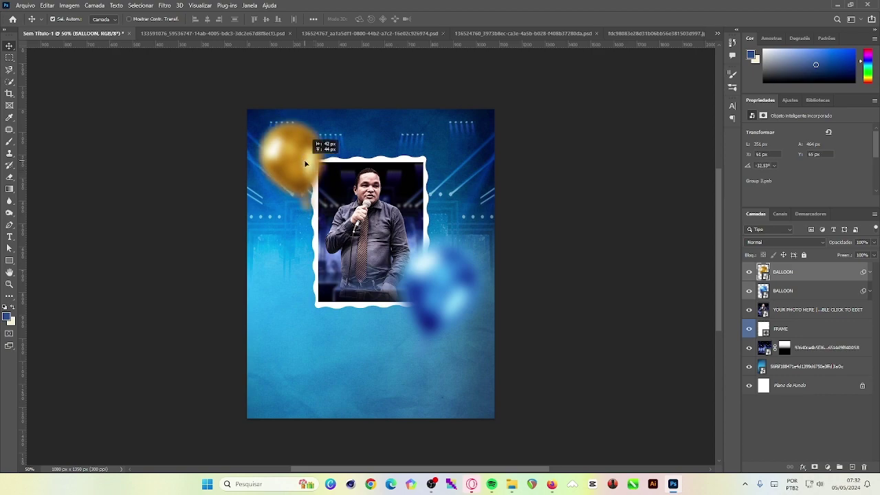
- Close the texture image without saving
click(506, 33)
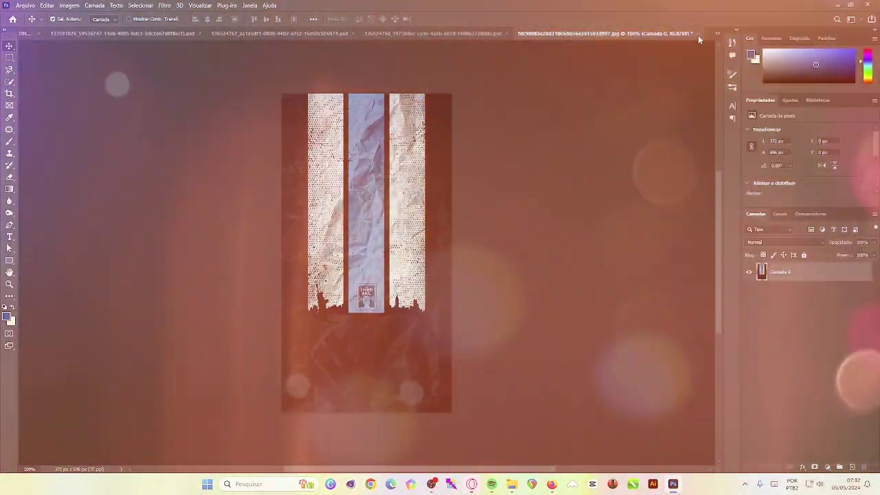
click(696, 34)
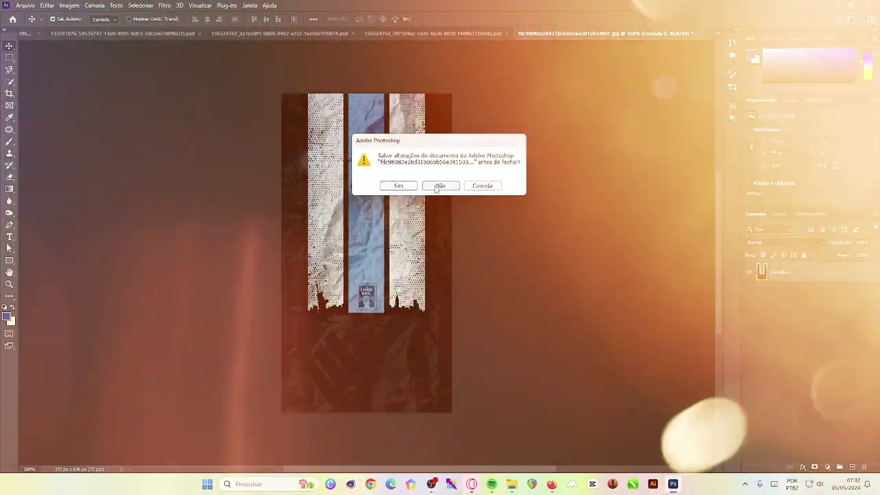
key(n)
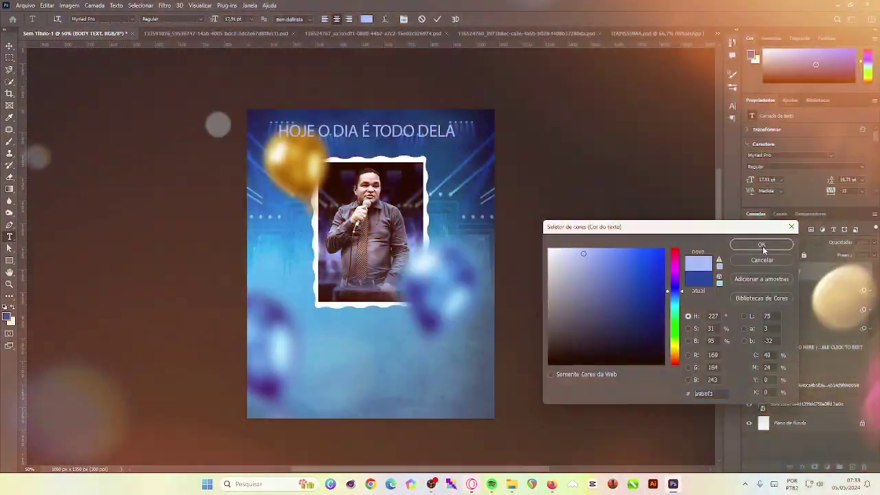
- Colour the HOJE O DIA É TODO DELE headline light blue, shrink it, and nudge it into place
click(762, 244)
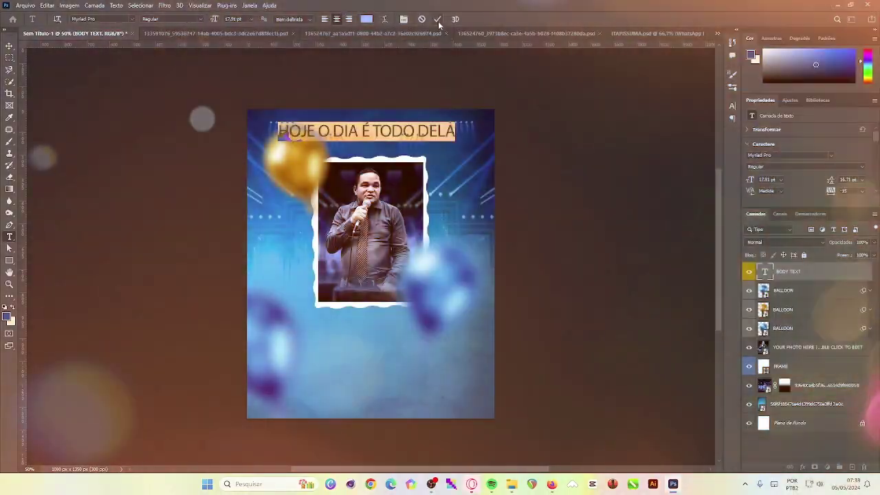
click(437, 19)
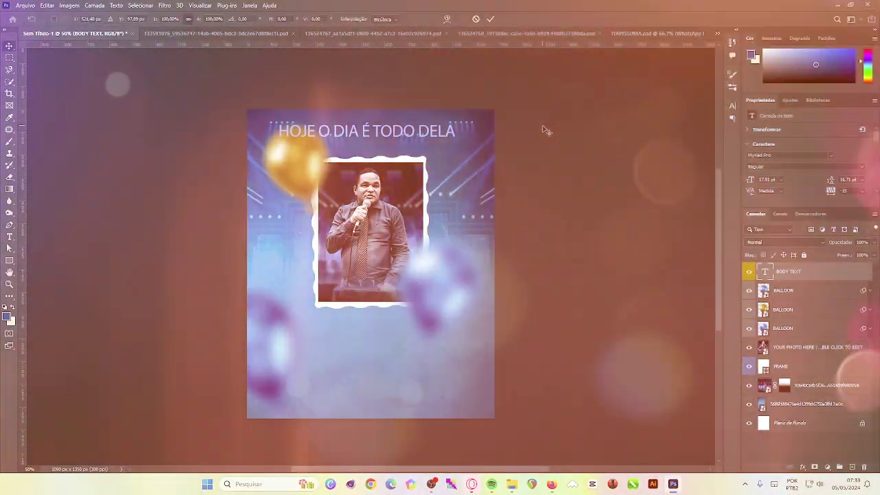
key(ctrl+t)
drag(455, 138, 424, 131)
key(Return)
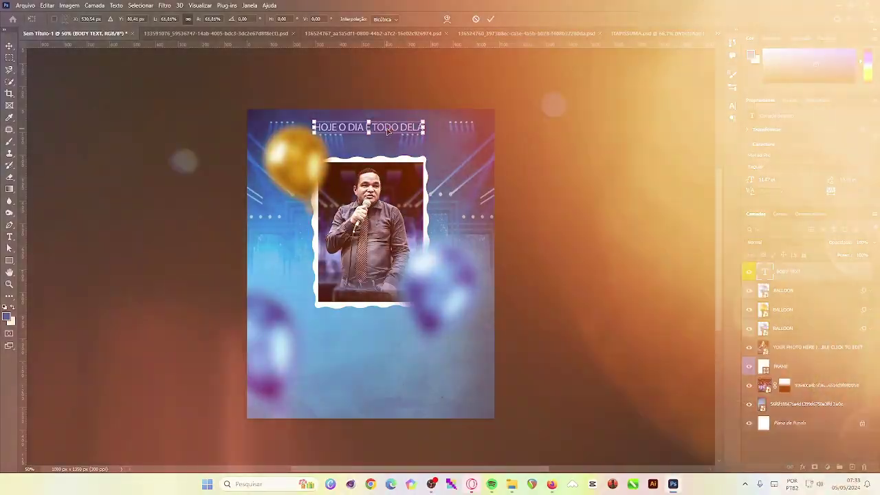
click(430, 126)
key(ctrl+Return)
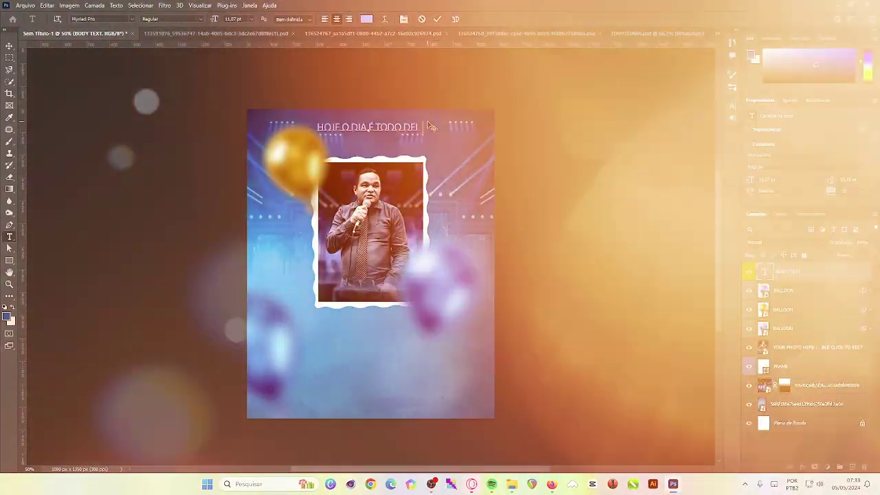
key(v)
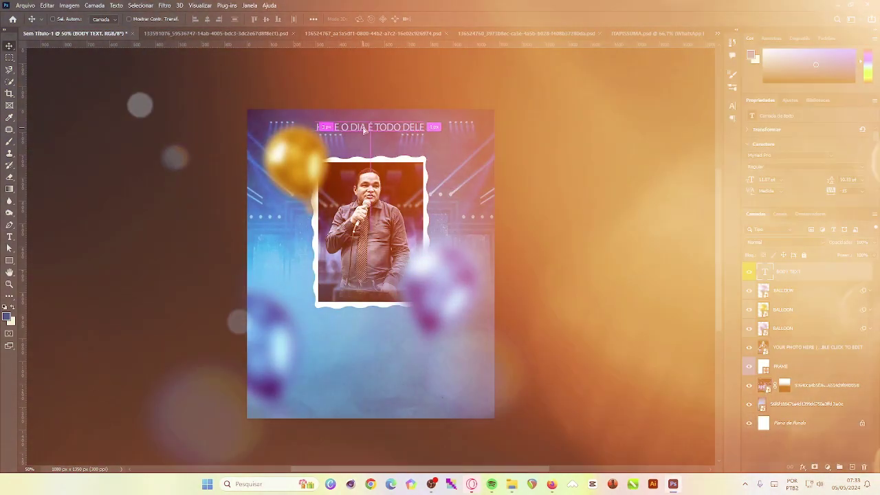
drag(363, 129, 364, 126)
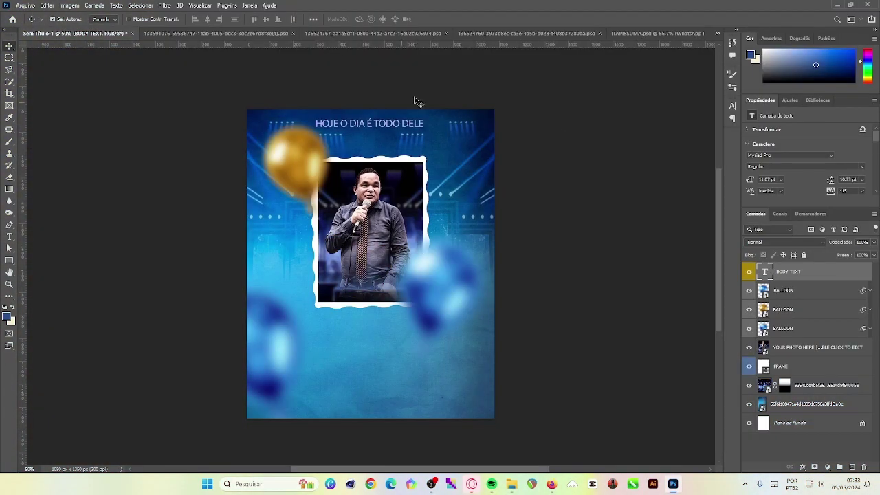
- Close the unused template without saving and copy the feliz script from the Isabella template
click(529, 33)
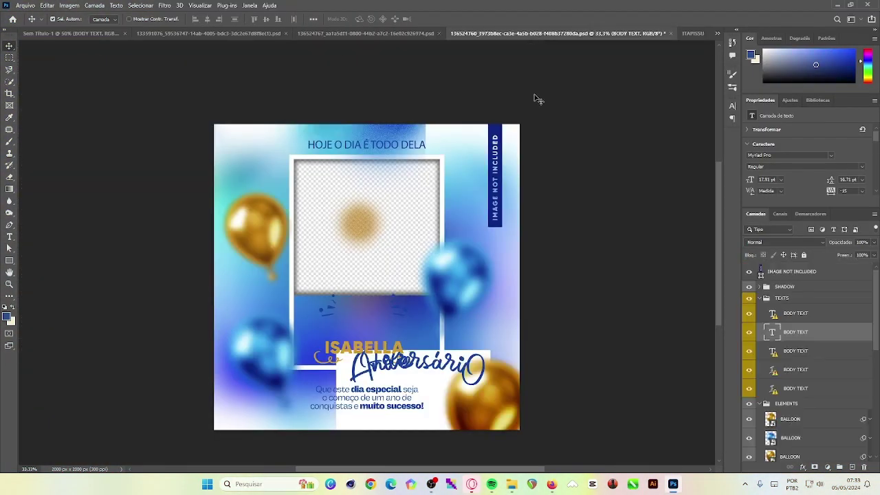
click(671, 33)
click(440, 180)
click(404, 32)
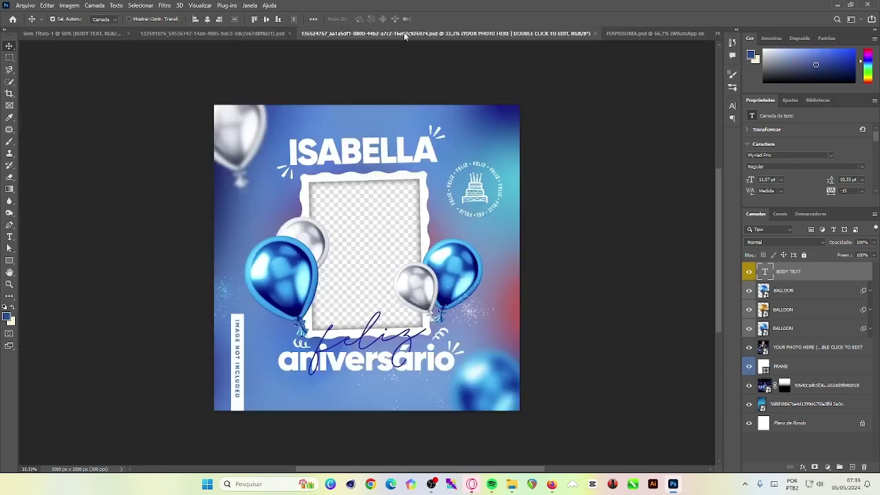
mouse_move(375, 332)
mouse_down()
mouse_move(363, 314)
mouse_move(375, 293)
mouse_up()
click(469, 195)
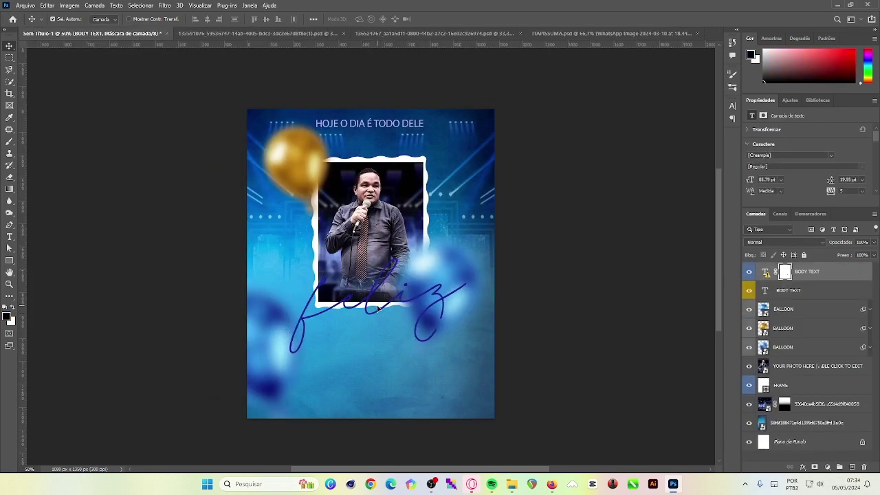
- Copy the white aniversário word from the Isabella template into the poster, past the font warnings
click(296, 35)
click(440, 33)
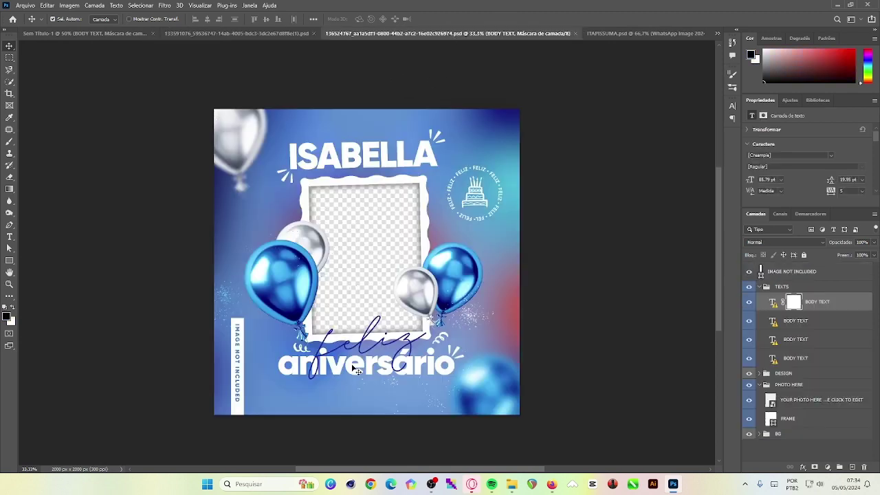
click(542, 212)
click(530, 232)
mouse_move(354, 369)
mouse_down()
mouse_move(480, 299)
mouse_move(371, 316)
mouse_up()
click(468, 195)
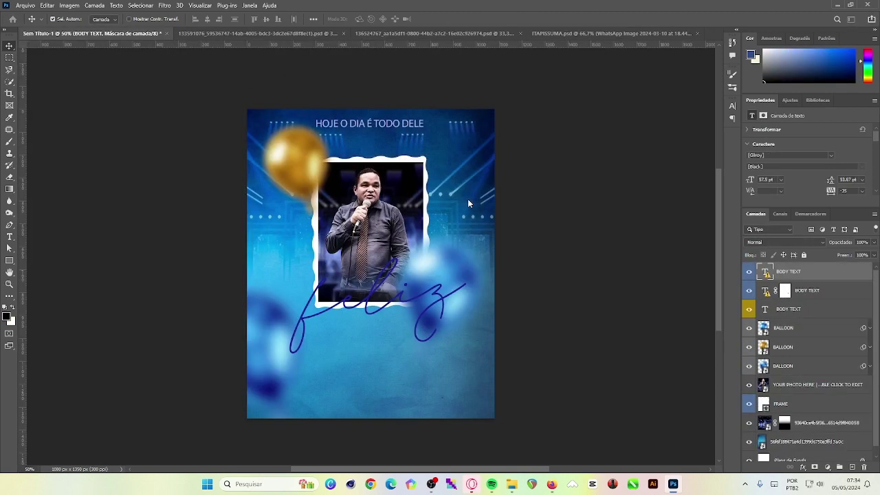
- Reposition the aniversário word and undo an accidental move of feliz on the template
click(521, 215)
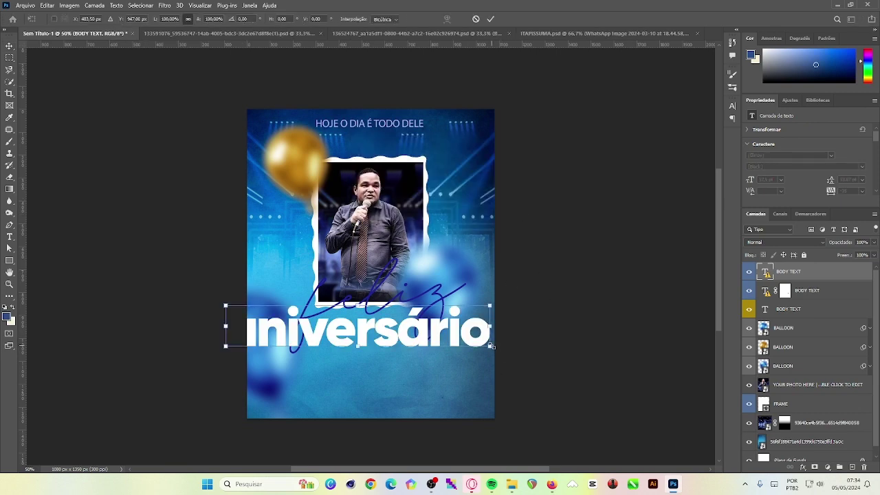
drag(342, 336, 353, 336)
key(Return)
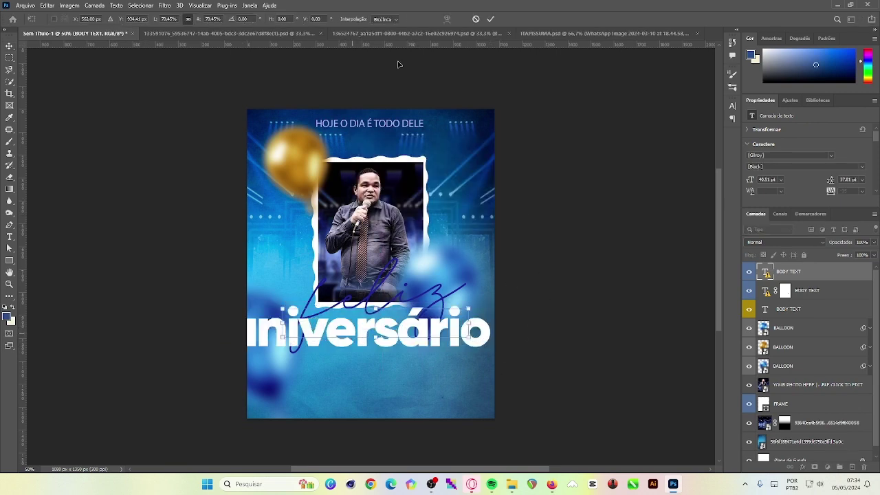
click(391, 33)
key(ctrl+z)
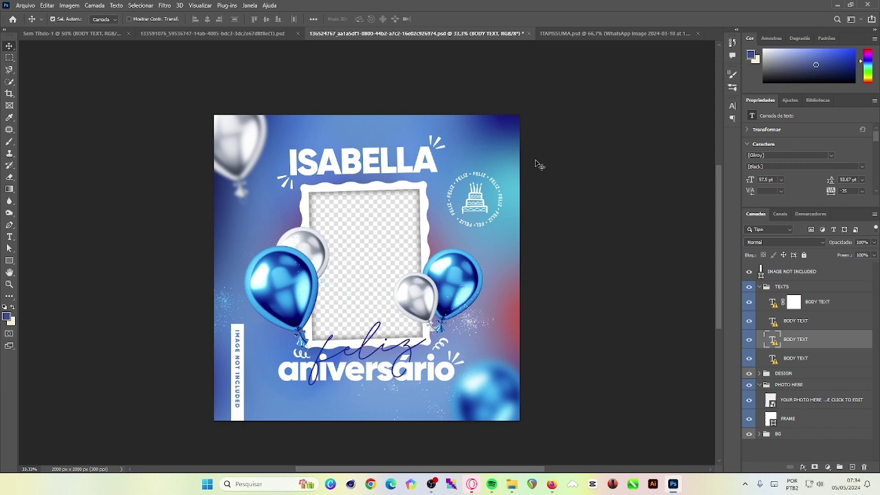
key(ctrl+shift+Tab)
key(ctrl+shift+Tab)
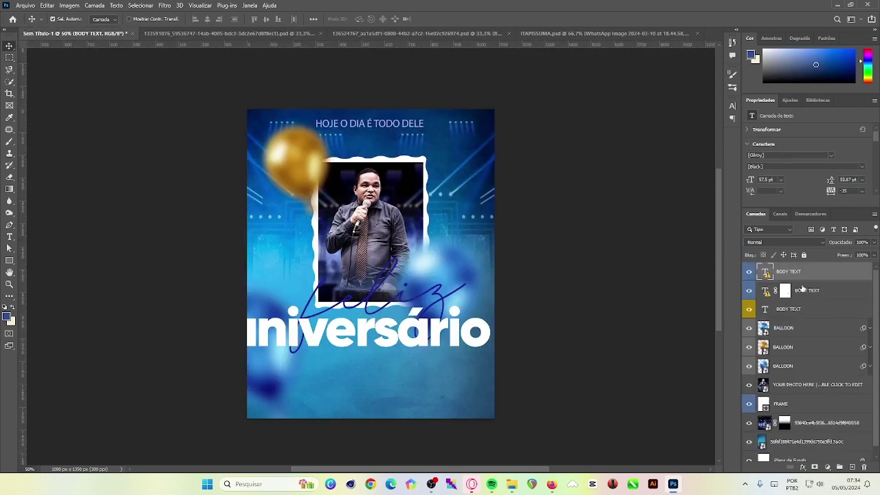
- Stack feliz above aniversário in Layers, then shrink aniversário and centre it inside the poster
drag(816, 294, 820, 279)
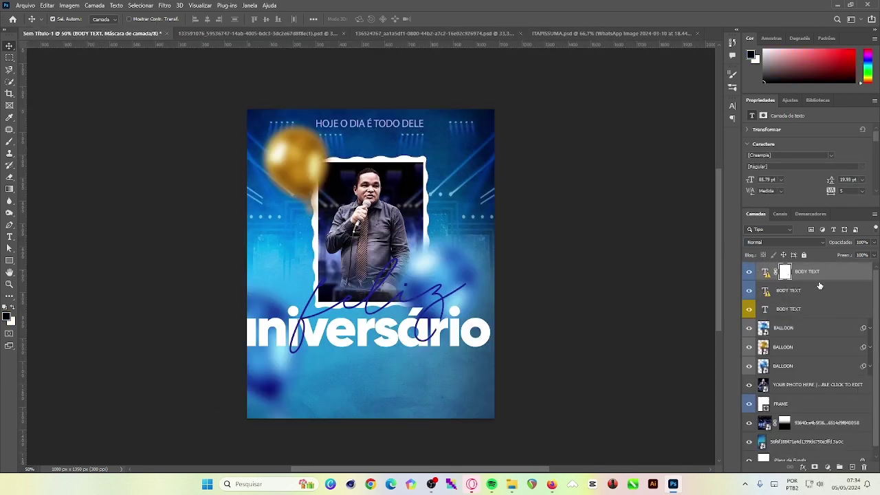
key(ctrl+t)
click(521, 216)
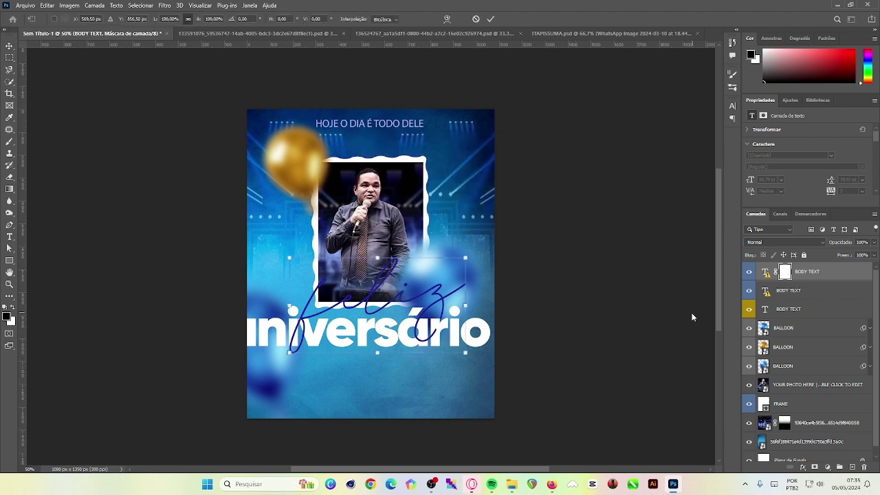
click(806, 294)
key(ctrl+t)
click(522, 213)
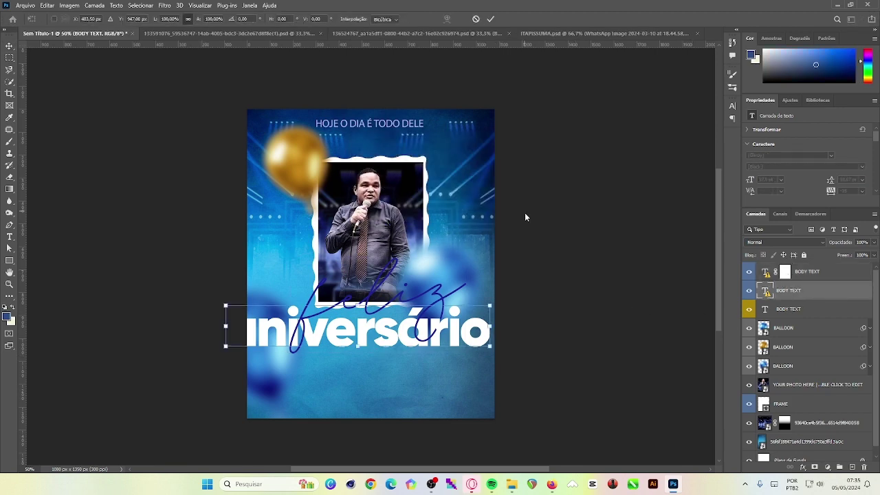
mouse_move(491, 350)
mouse_down()
mouse_move(425, 329)
mouse_move(420, 335)
mouse_up()
drag(330, 330, 388, 330)
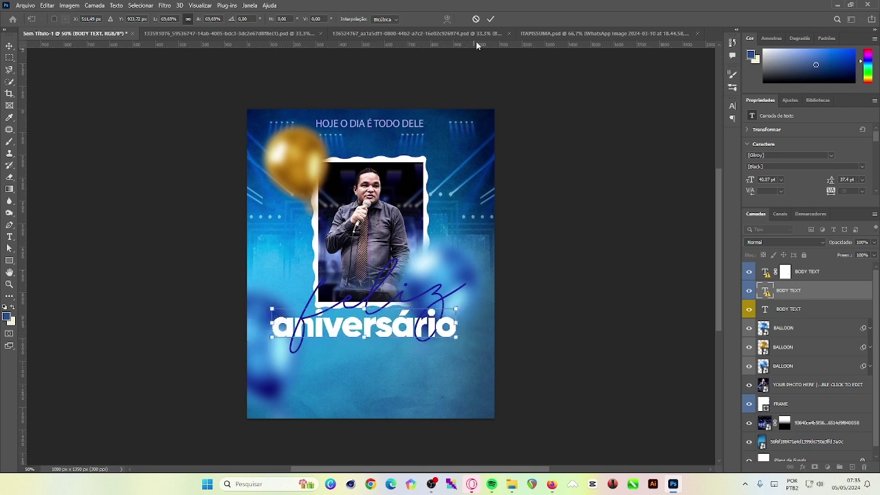
- Commit the aniversário resize, accepting the missing script font replacement
double_click(352, 329)
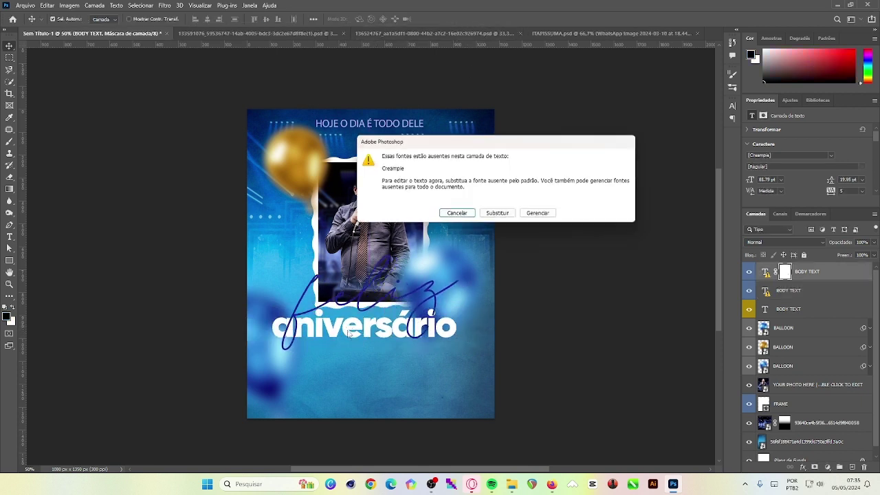
click(509, 216)
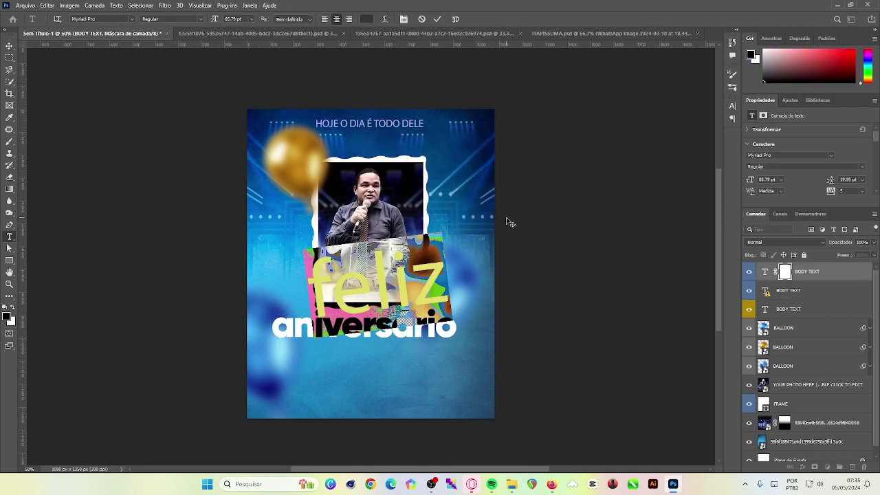
click(438, 19)
- Scale the feliz script down over aniversário and shift aniversário slightly right to centre it
click(818, 293)
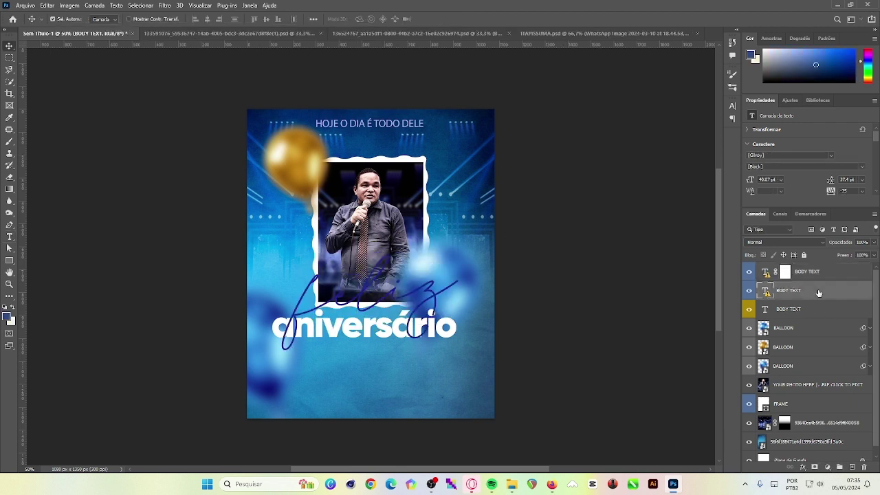
click(816, 277)
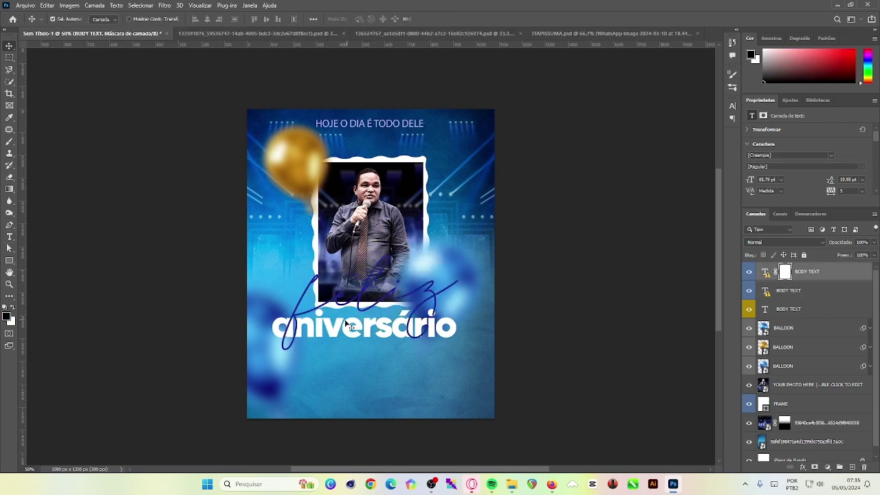
drag(348, 326, 363, 306)
key(ctrl+t)
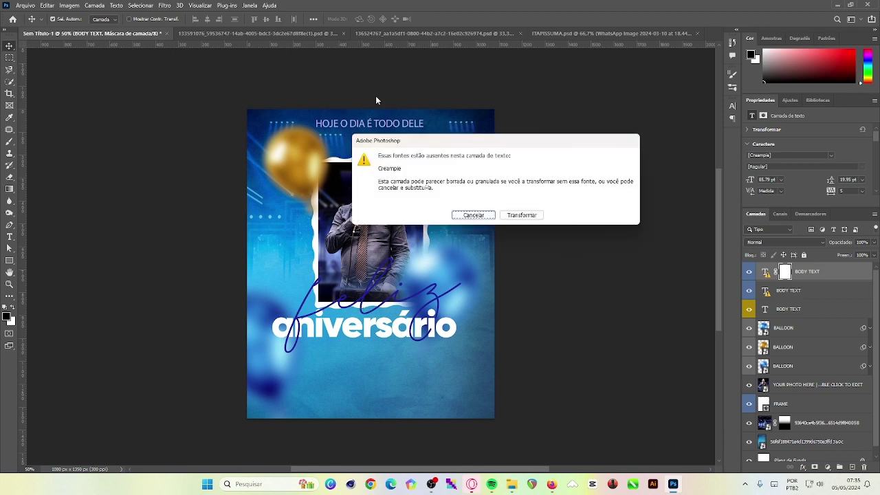
click(516, 216)
drag(356, 271, 380, 311)
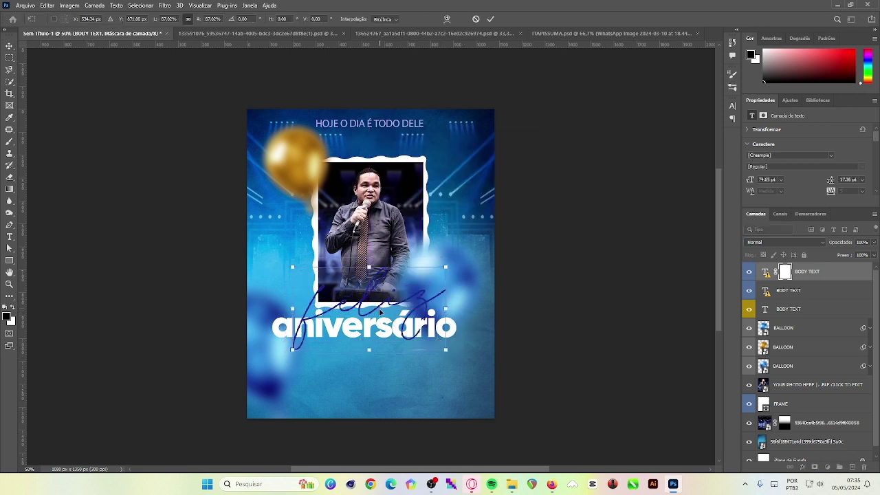
click(490, 21)
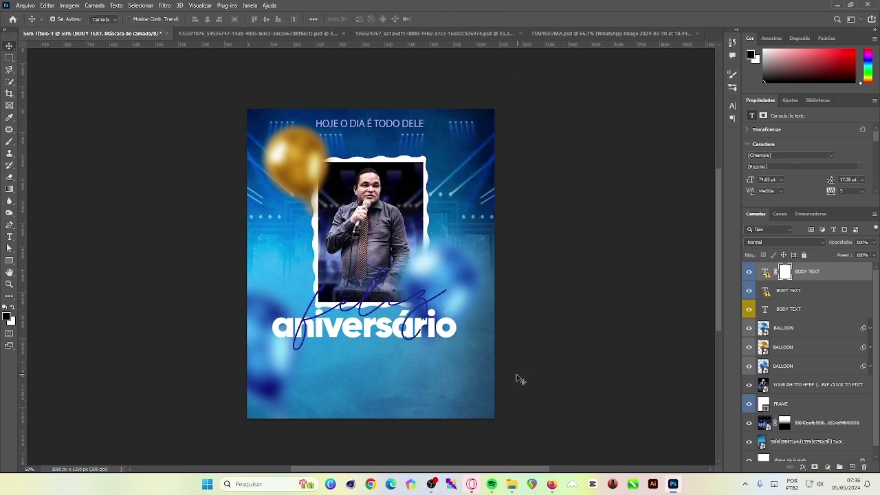
drag(440, 328, 444, 327)
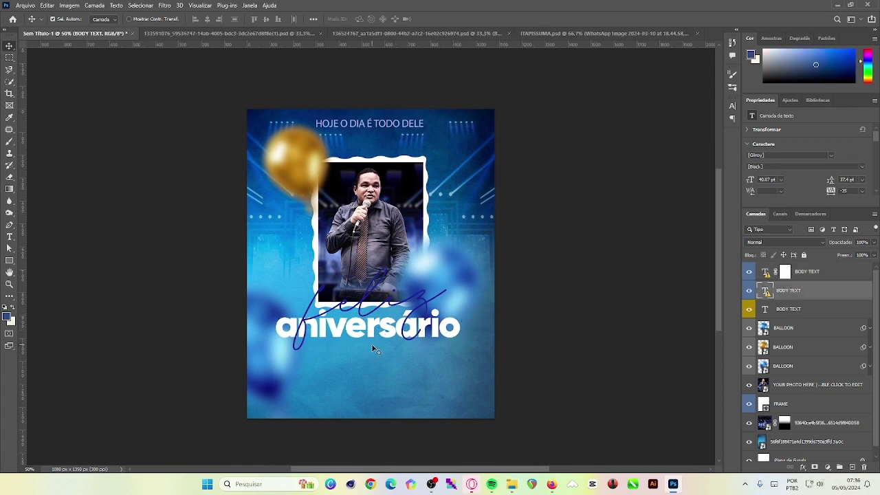
click(559, 33)
scroll(371, 421, down, 1)
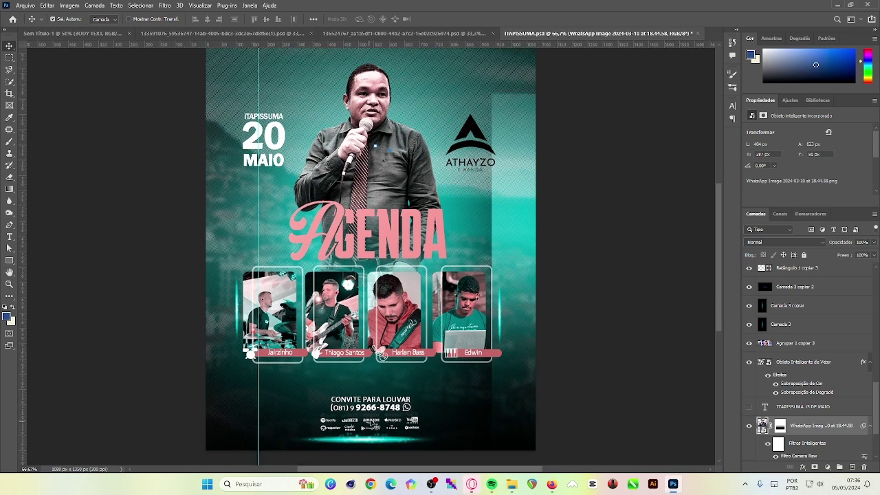
click(371, 421)
scroll(822, 401, down, 1)
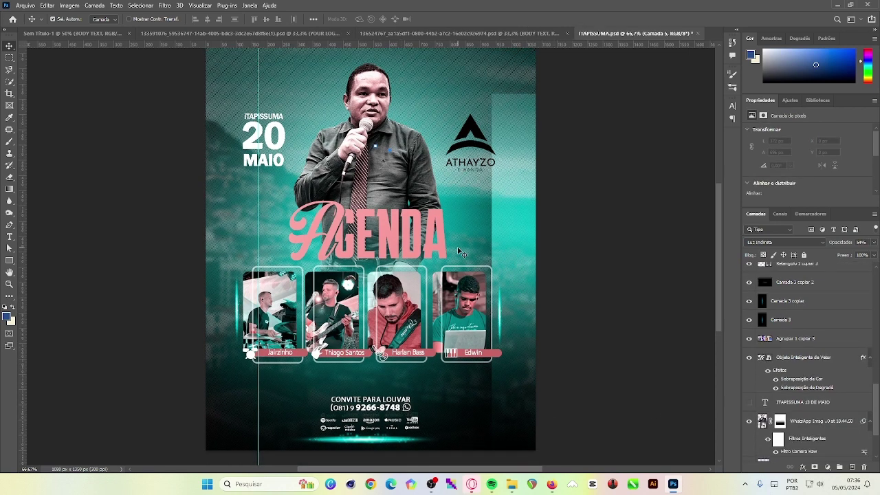
click(391, 416)
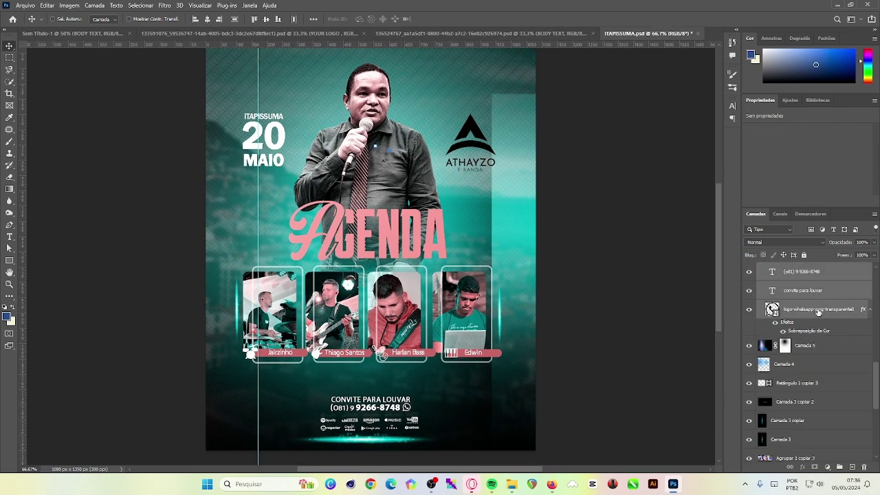
click(759, 290)
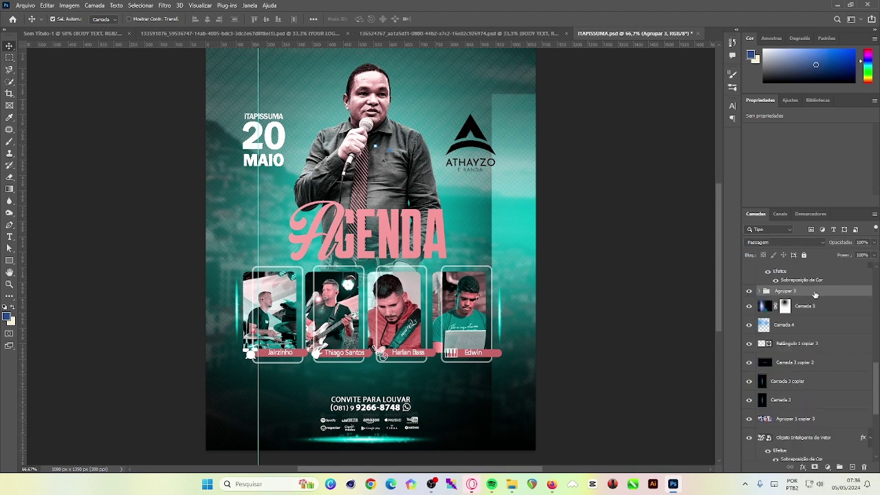
scroll(750, 302, up, 1)
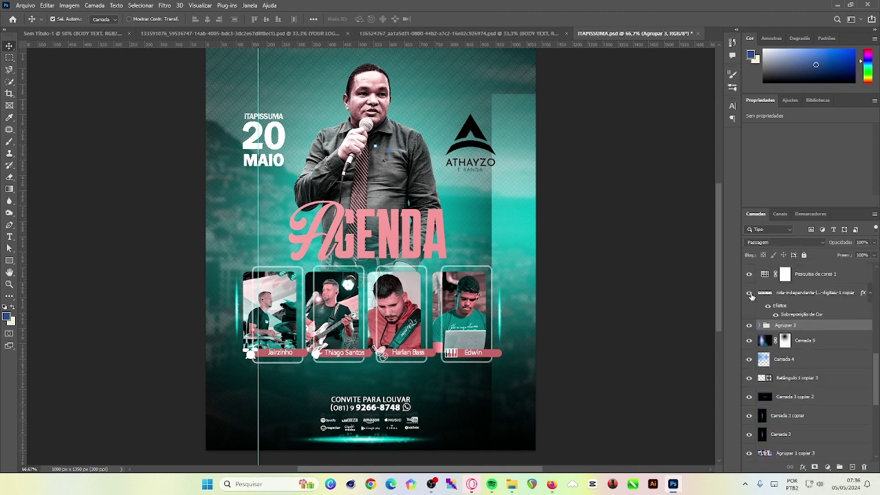
click(810, 296)
key(ctrl+Tab)
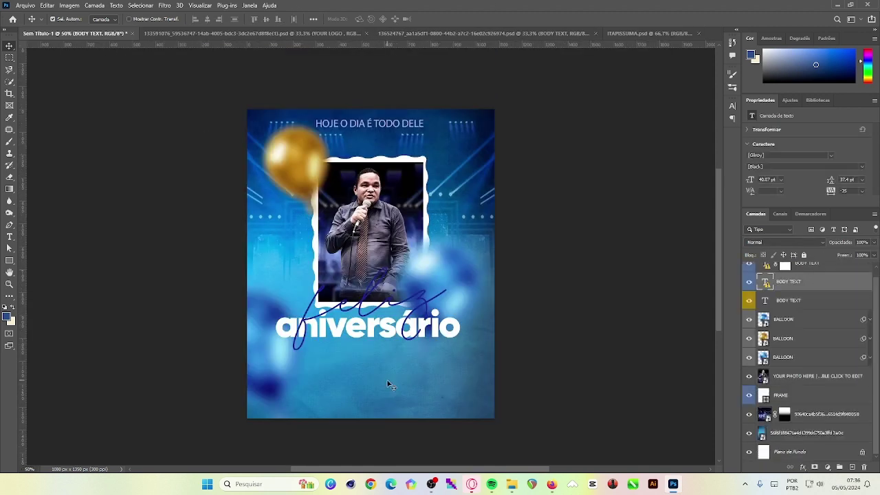
- Merge the feliz and aniversário BODY TEXT layers with Ctrl+E, then show the ITAPISSUMA agenda poster
scroll(803, 286, up, 1)
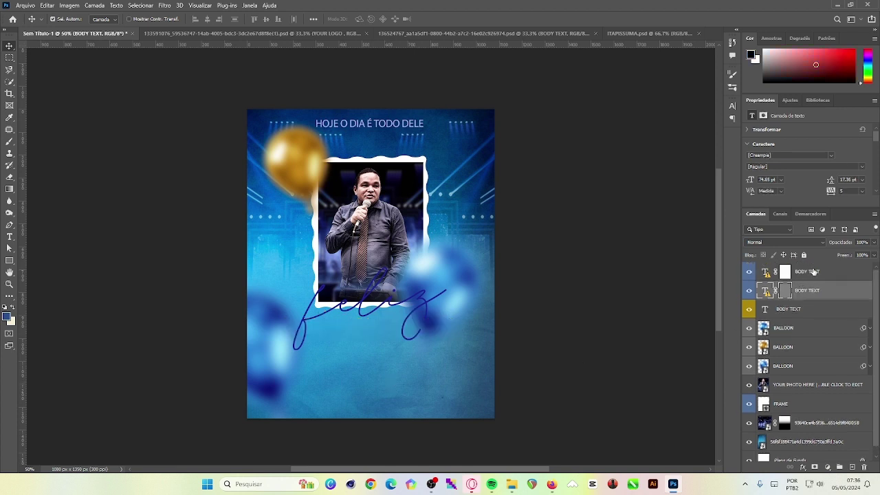
click(813, 271)
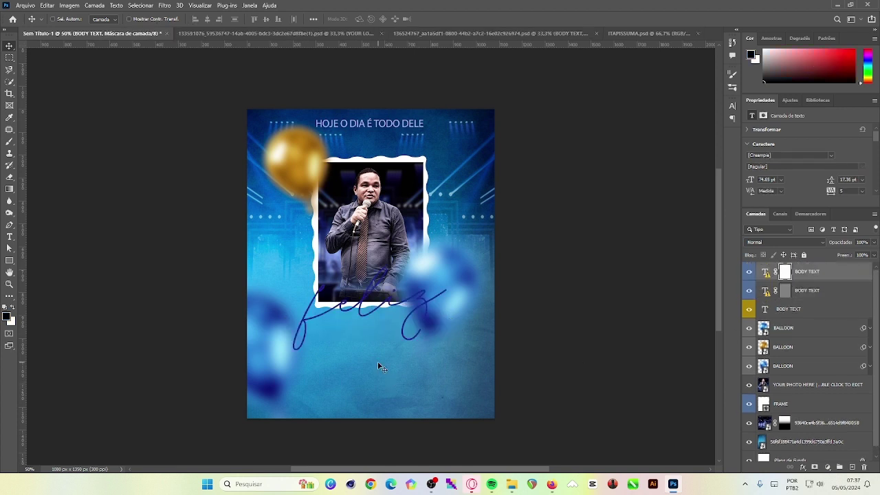
key(ctrl+z)
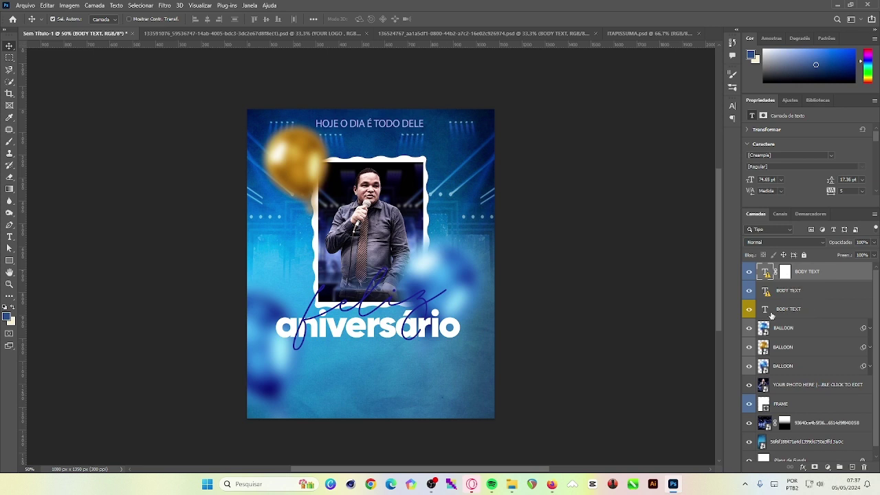
click(811, 292)
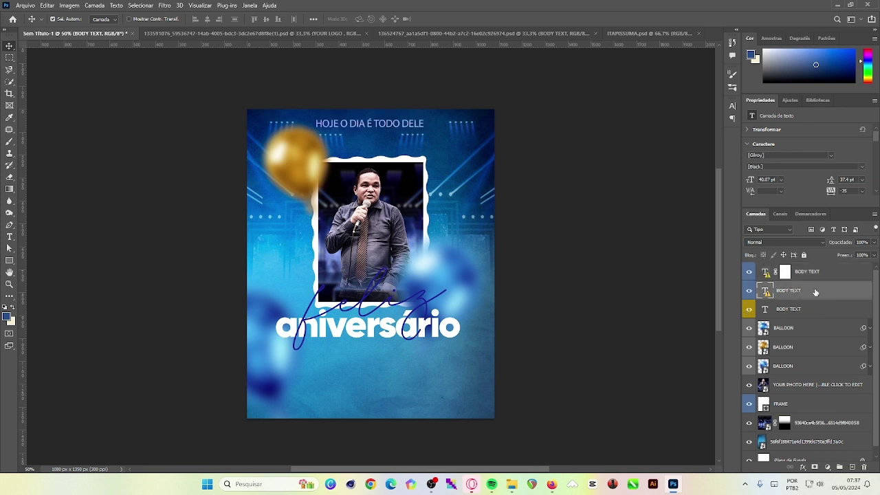
key(ctrl+e)
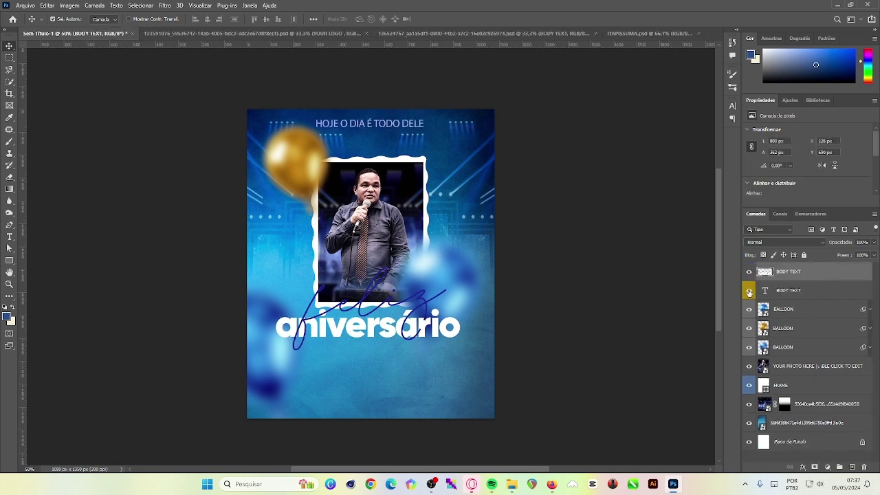
click(422, 34)
click(628, 34)
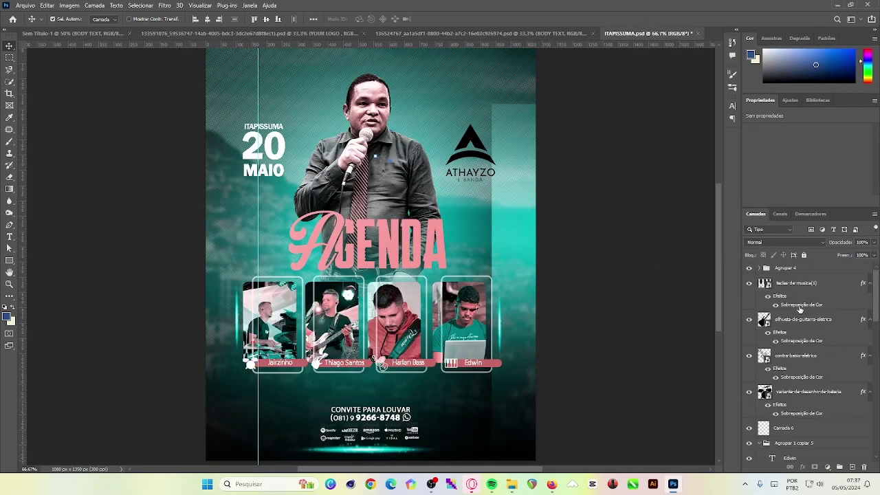
- Select the CONVITE PARA LOUVAR contact text in the AGENDA poster and collapse the Agrupar 3 group
click(382, 417)
scroll(811, 413, down, 1)
click(816, 406)
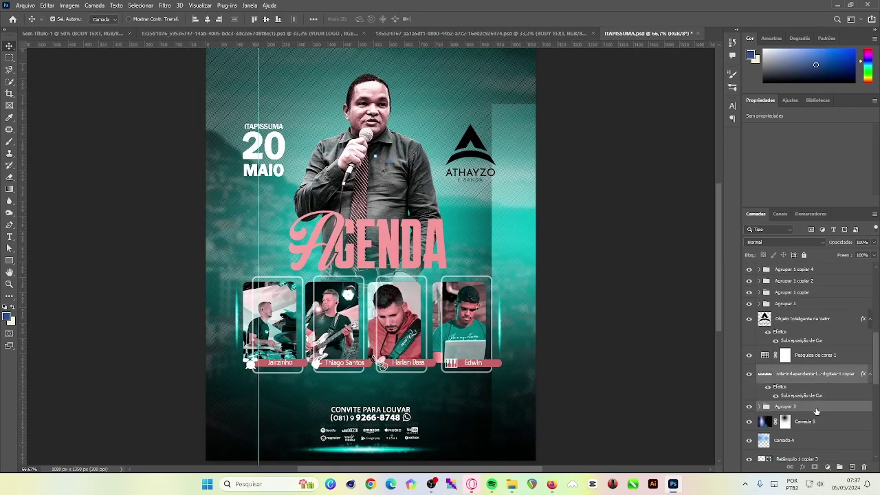
click(426, 33)
click(96, 36)
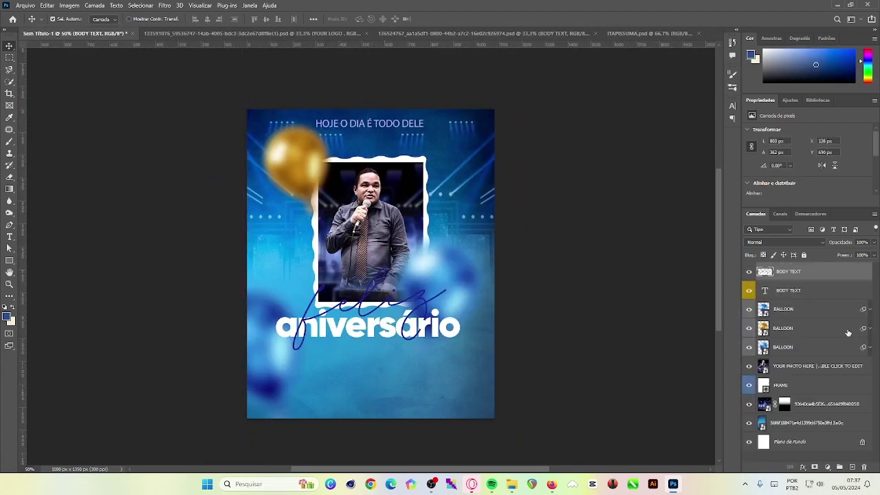
click(431, 33)
click(629, 33)
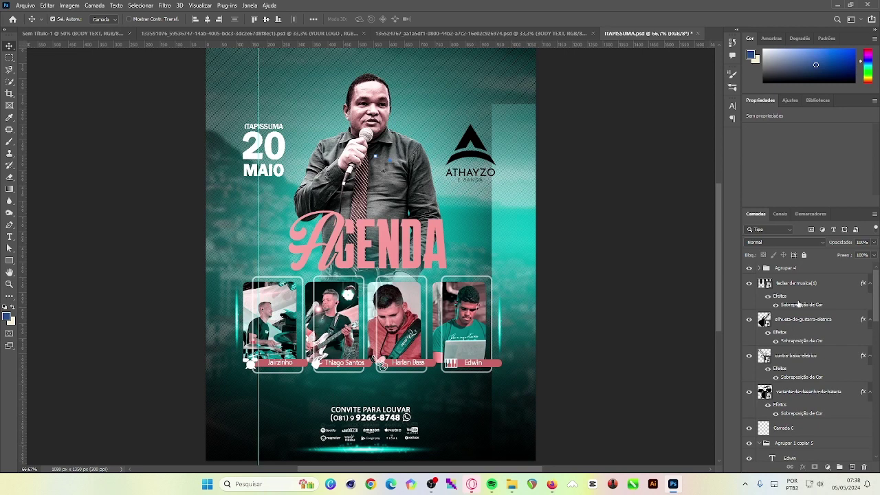
- Drop the contact line and streaming-logos layer onto the birthday poster's bottom, then nudge the template's circular FELIZ
scroll(798, 303, down, 3)
scroll(802, 407, down, 3)
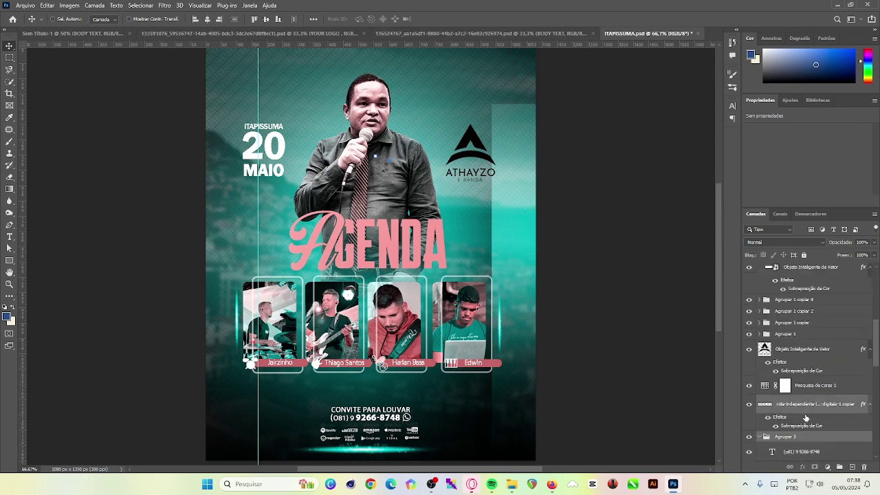
click(806, 417)
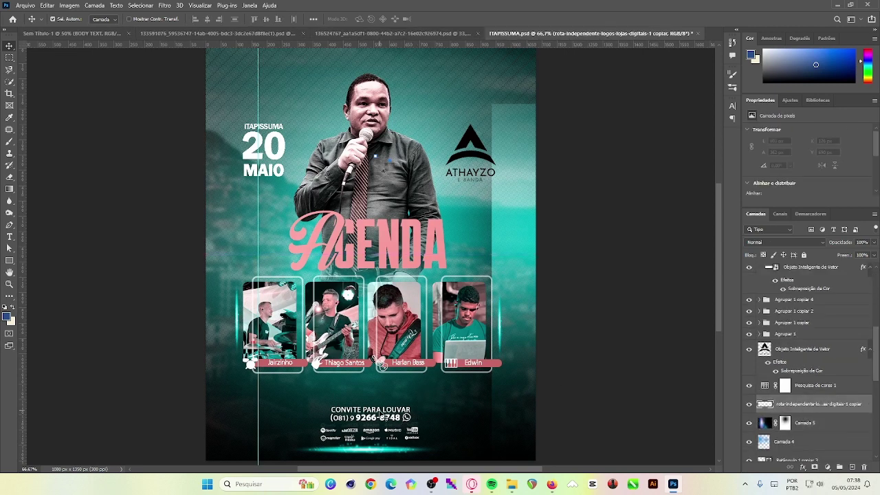
mouse_move(440, 407)
mouse_down()
mouse_move(322, 370)
mouse_move(379, 389)
mouse_up()
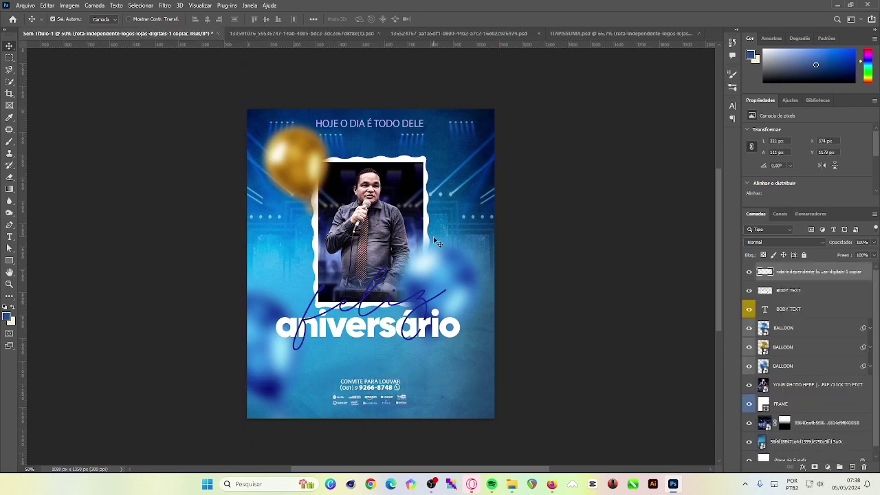
click(489, 34)
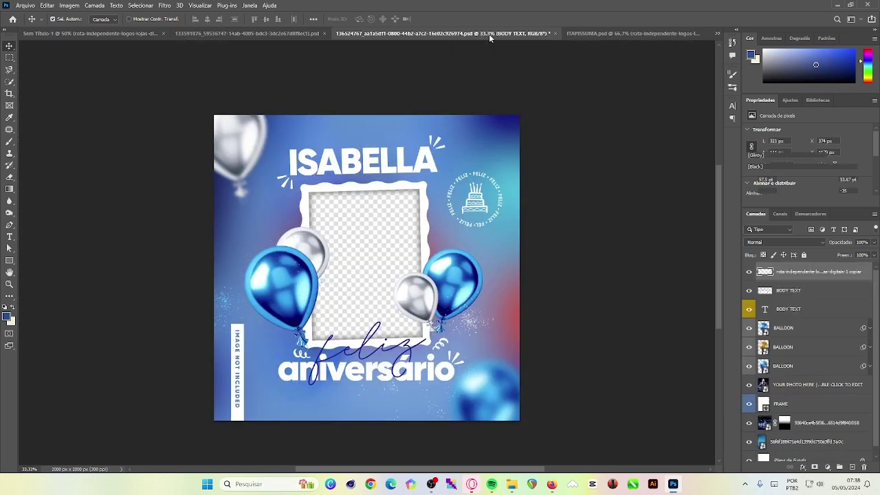
drag(476, 206, 494, 207)
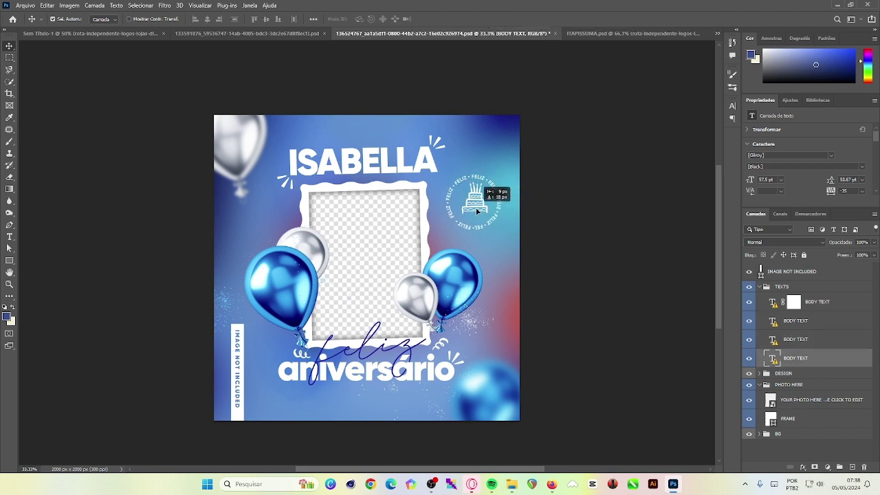
- Copy the cake icon into the birthday poster, shrunk and placed at the top right
click(749, 374)
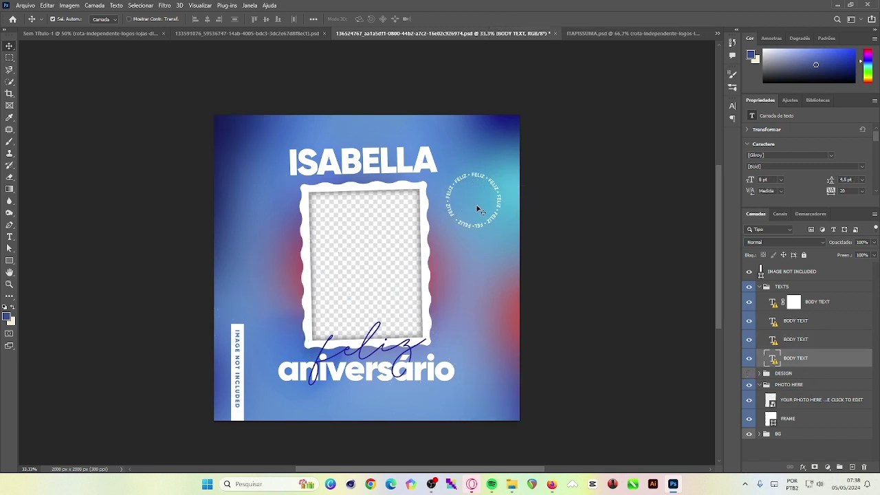
click(748, 374)
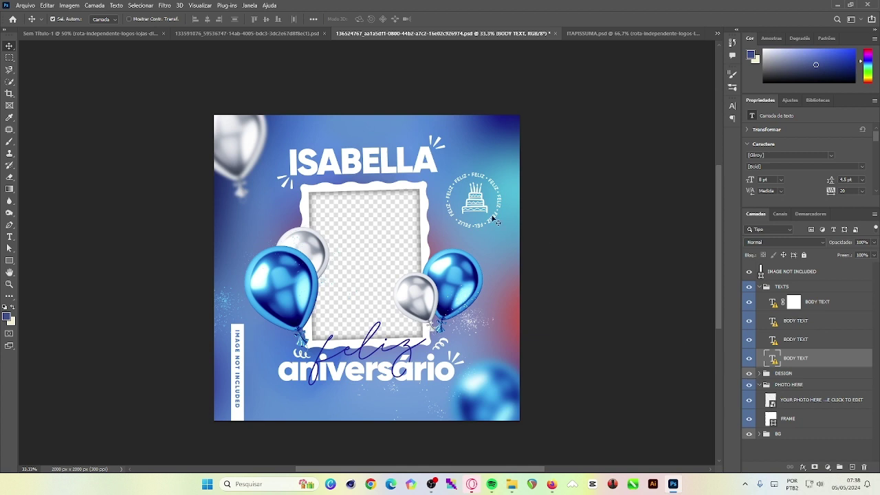
drag(475, 203, 484, 208)
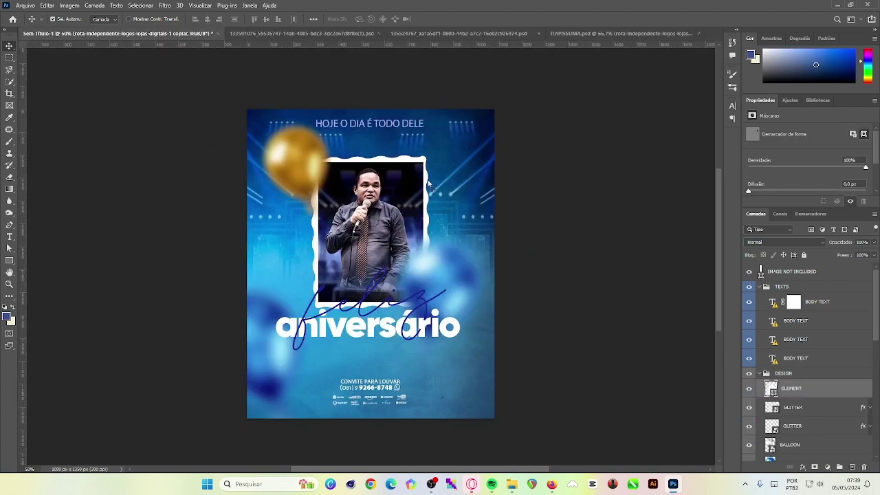
drag(485, 206, 457, 148)
click(468, 195)
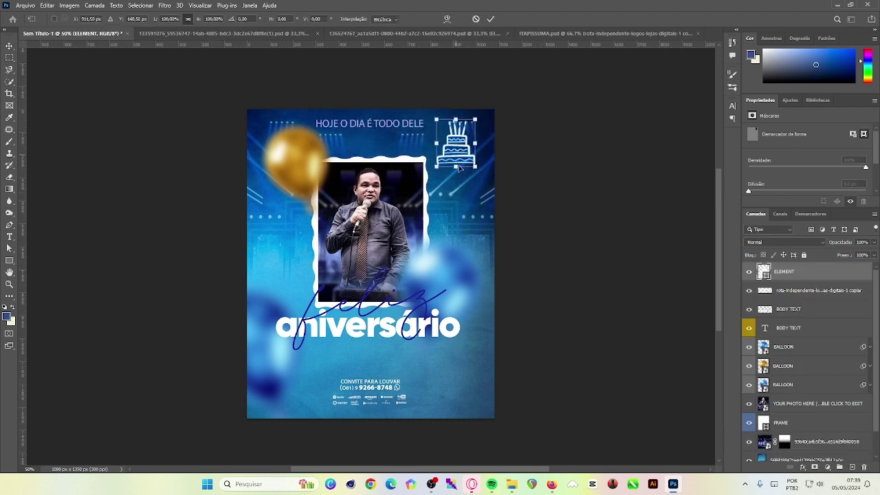
key(ctrl+t)
drag(436, 118, 448, 156)
click(491, 20)
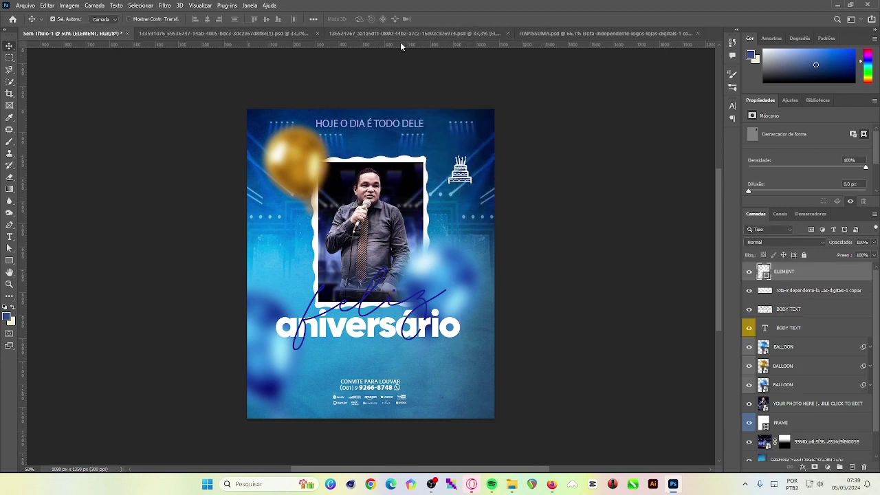
- Copy the circular FELIZ text layer from the ISABELLA template into the birthday poster
click(400, 33)
click(452, 159)
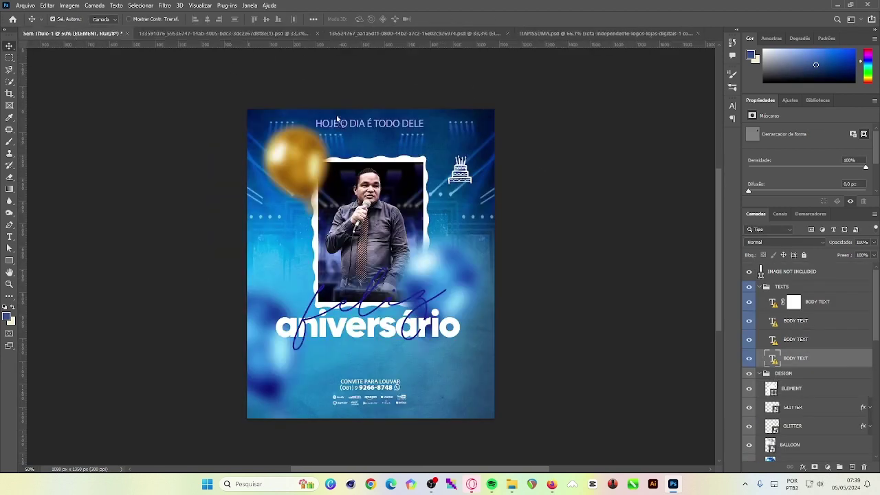
drag(232, 37, 464, 179)
- Shrink the circular FELIZ ring to fit snugly around the cake icon
click(472, 197)
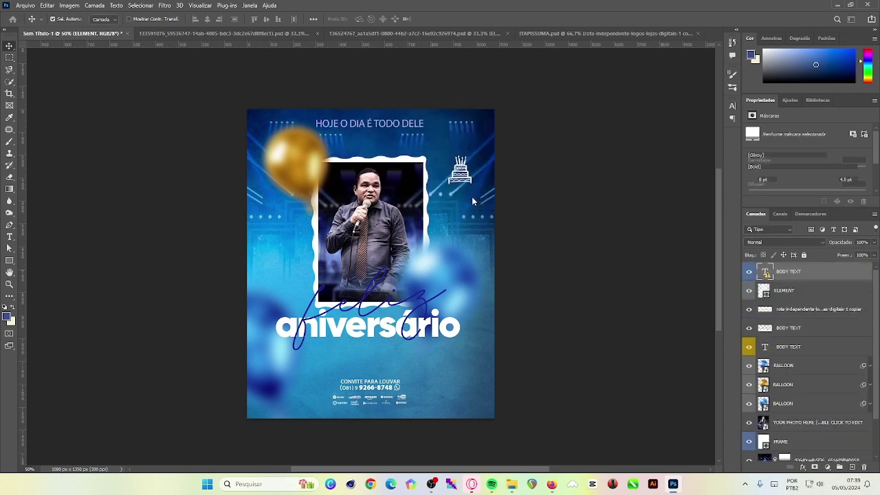
click(517, 212)
mouse_move(496, 220)
mouse_down()
mouse_move(469, 187)
mouse_move(481, 191)
mouse_up()
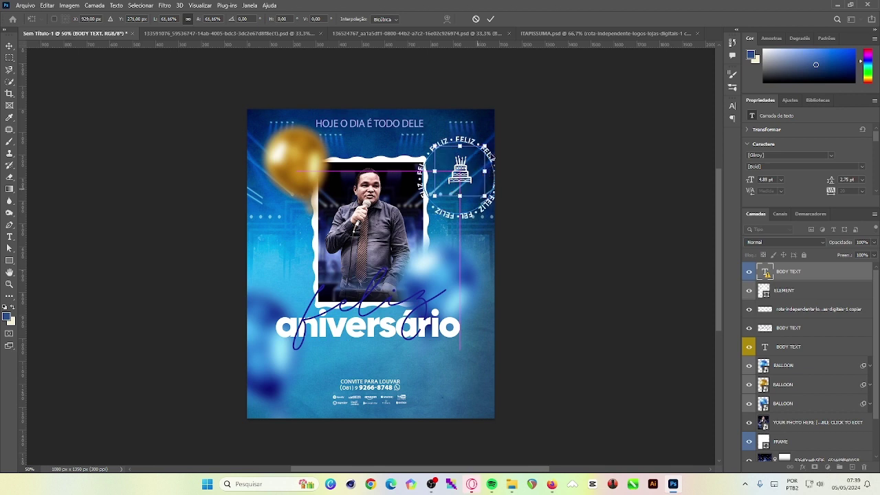
key(Return)
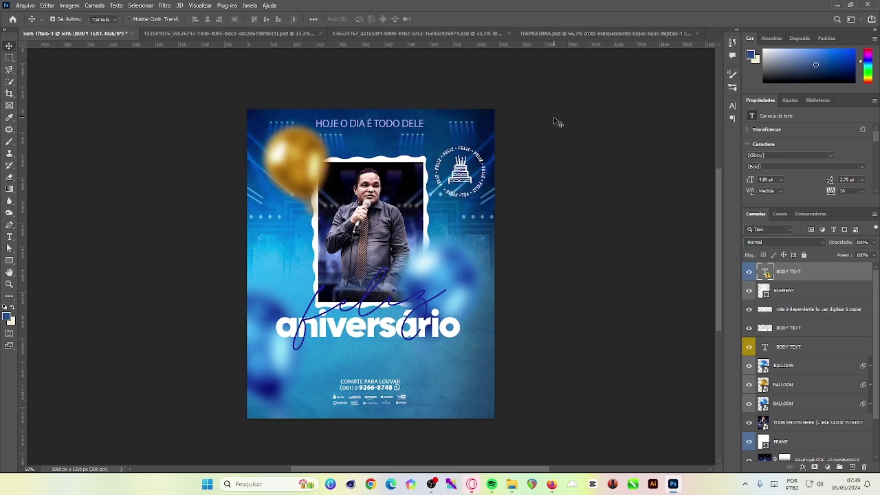
- Transform the cake and FELIZ ring together, shifting the badge slightly right and down
ctrl+click(805, 293)
key(ctrl+t)
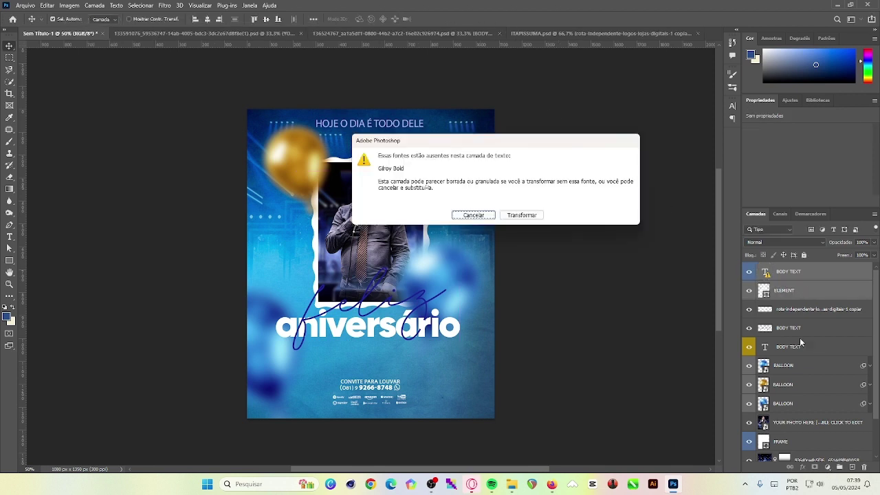
click(519, 214)
drag(461, 177, 465, 178)
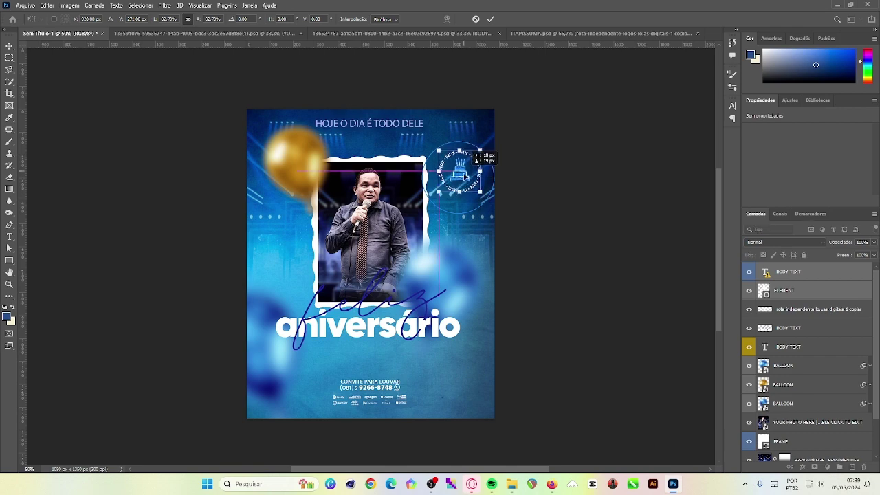
click(490, 21)
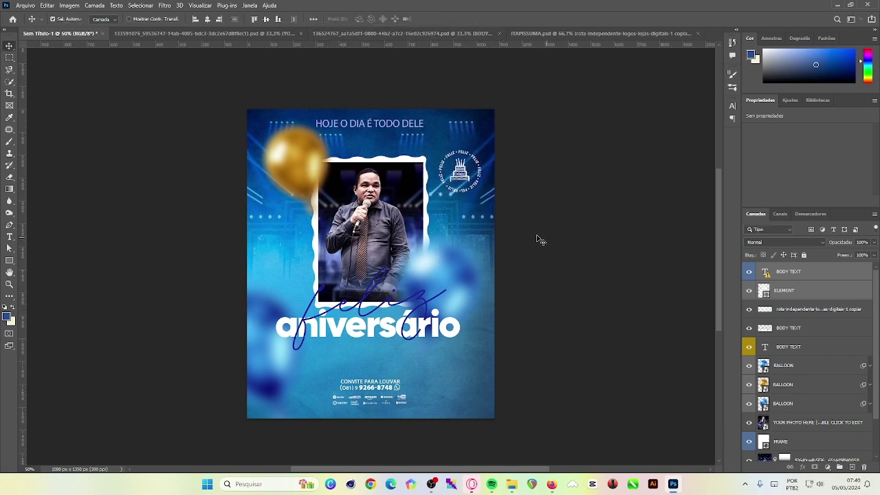
click(202, 33)
click(378, 33)
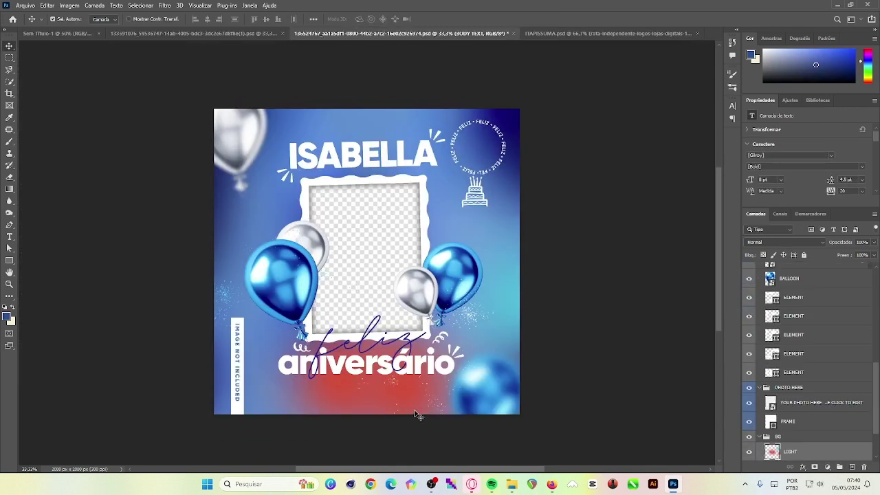
- Copy the blue light glow layer and paste it into the poster above the BALLOON layer
click(415, 415)
scroll(810, 426, down, 3)
click(810, 434)
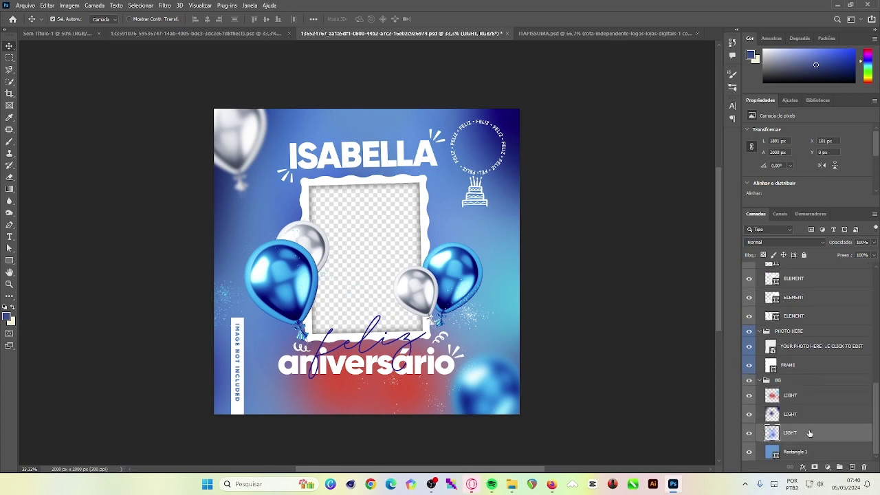
click(90, 38)
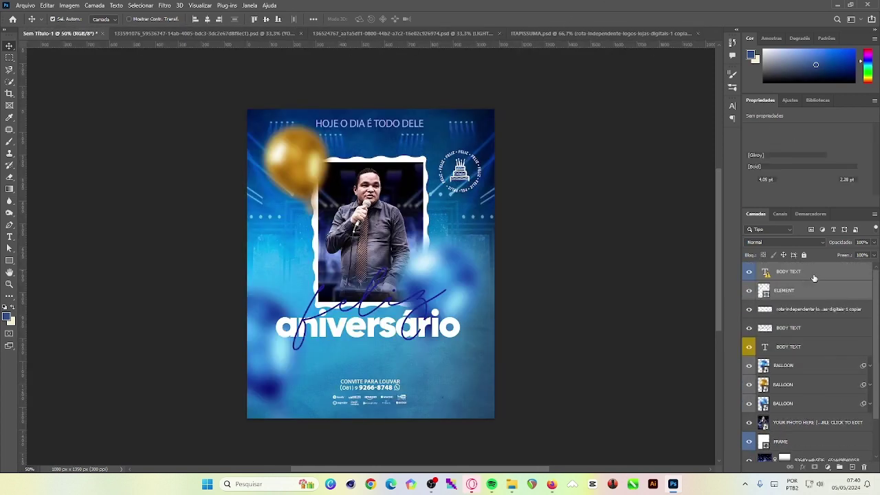
scroll(820, 293, down, 2)
click(784, 328)
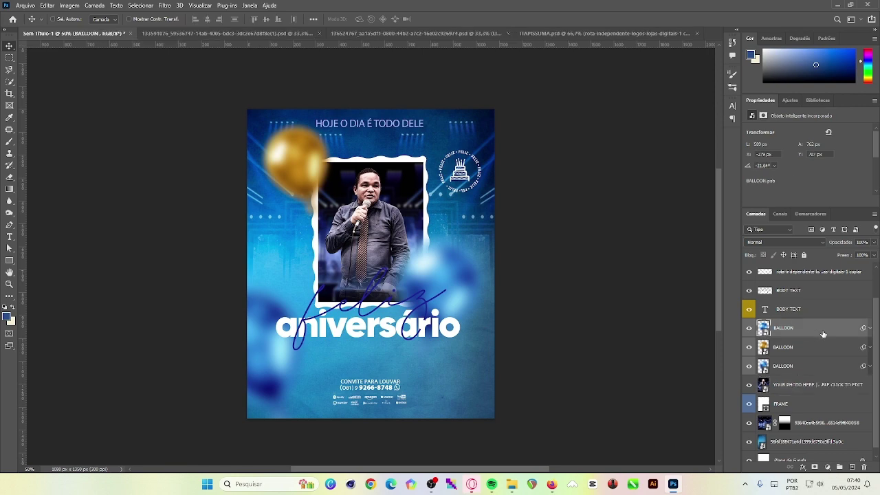
key(ctrl+v)
key(Return)
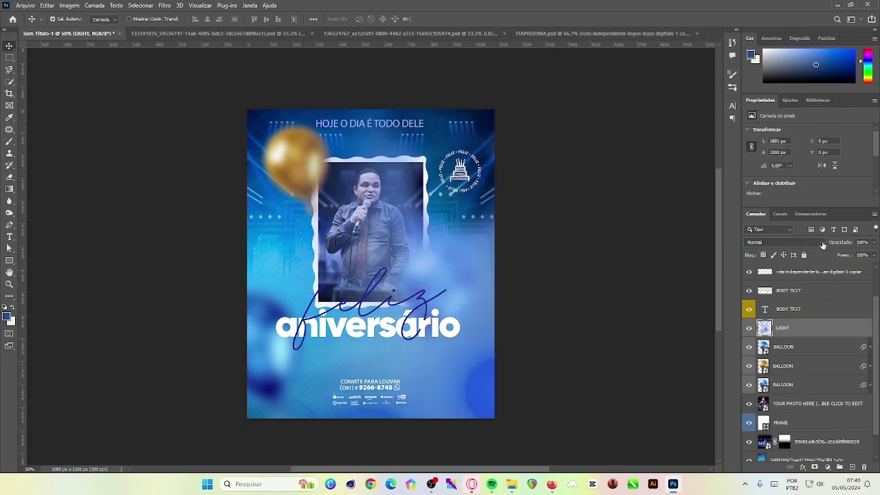
- Blend the pasted light glow in Luz Indireta mode and shift it left
click(783, 242)
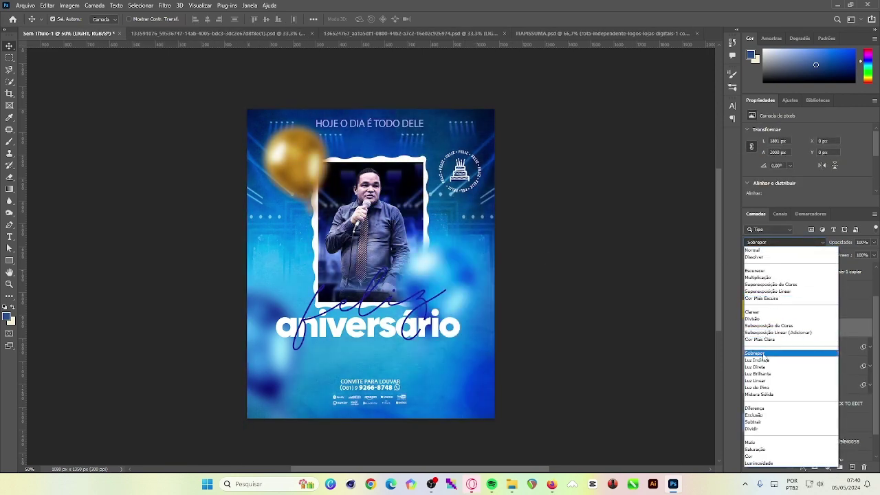
click(776, 360)
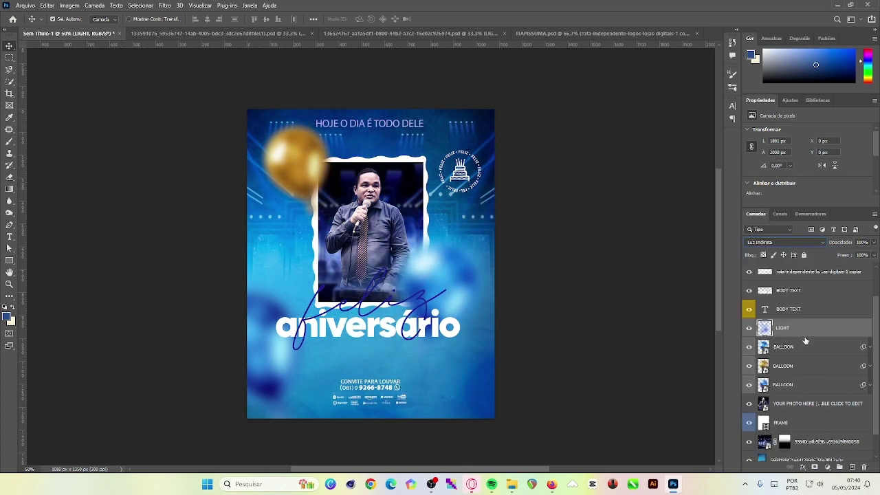
key(ctrl+t)
mouse_move(664, 313)
mouse_down()
mouse_move(600, 339)
mouse_move(632, 309)
mouse_move(616, 309)
mouse_up()
click(492, 19)
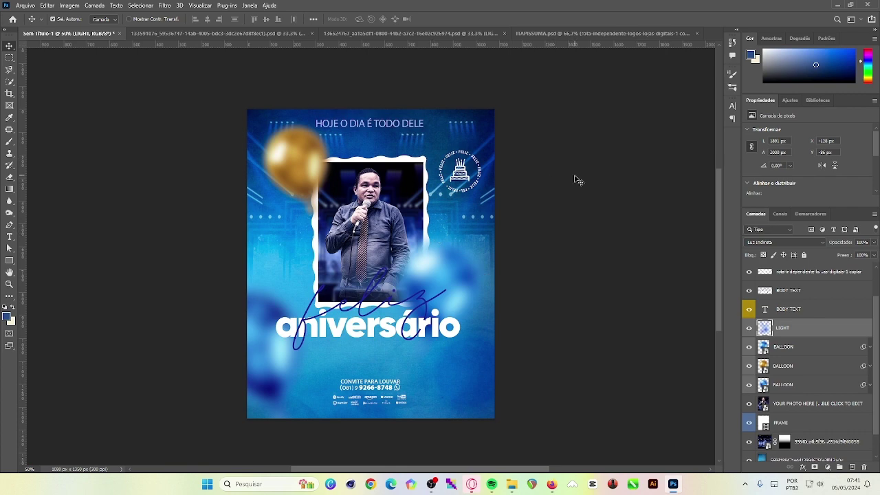
- Bring the Isabella design's LIGHT layer onto the poster as a pink light
click(460, 36)
click(807, 415)
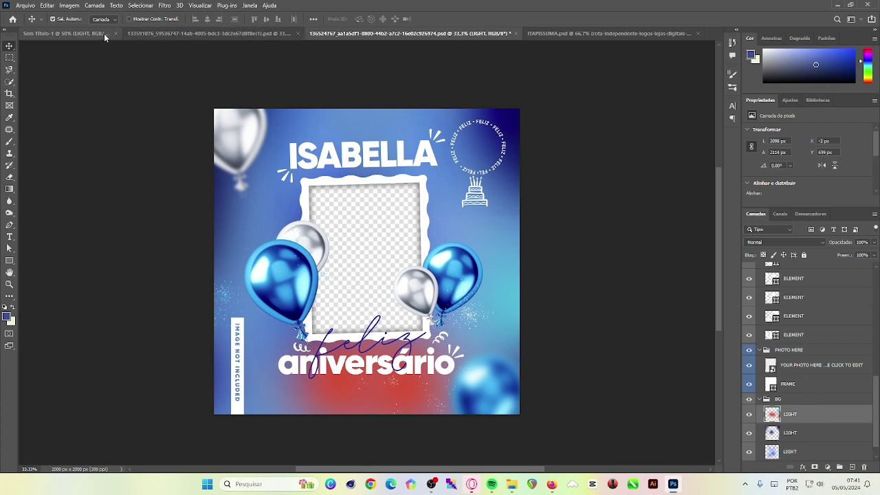
drag(104, 33, 427, 220)
click(471, 197)
mouse_move(471, 340)
mouse_down()
mouse_move(444, 281)
mouse_move(426, 309)
mouse_up()
- Set the pink light to Divisão blending and lower its opacity to make it fainter
click(783, 242)
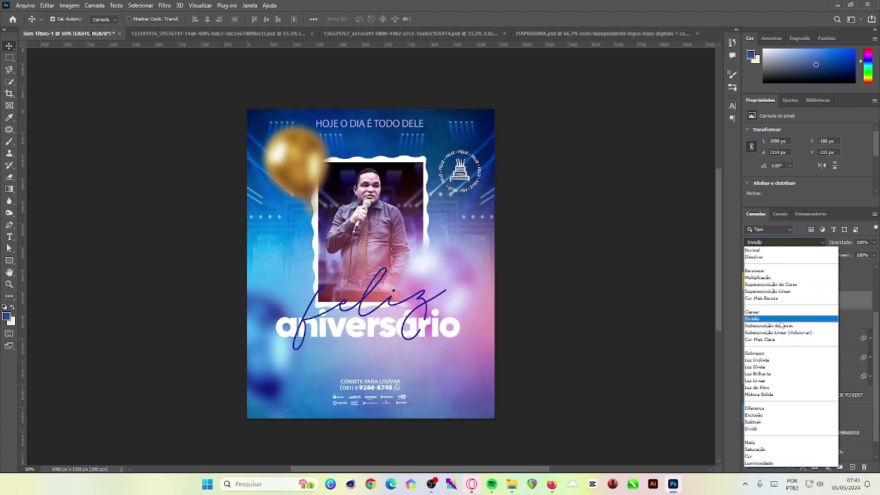
click(780, 319)
drag(876, 247, 721, 272)
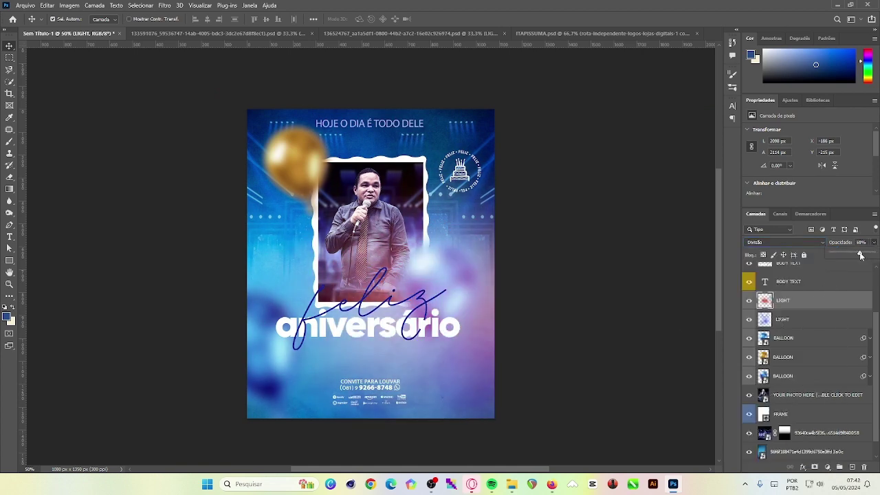
key(ctrl+t)
- Shift the pink light left, then change the agenda poster's date to 07
drag(651, 281, 610, 280)
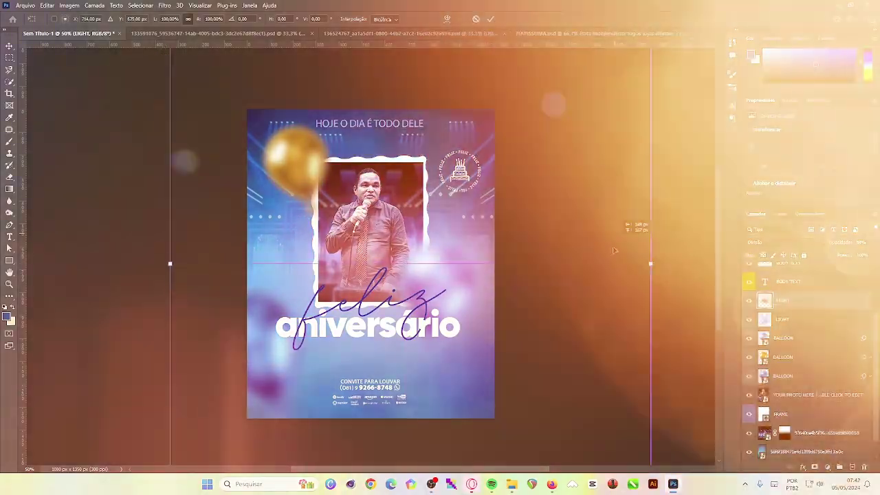
key(Return)
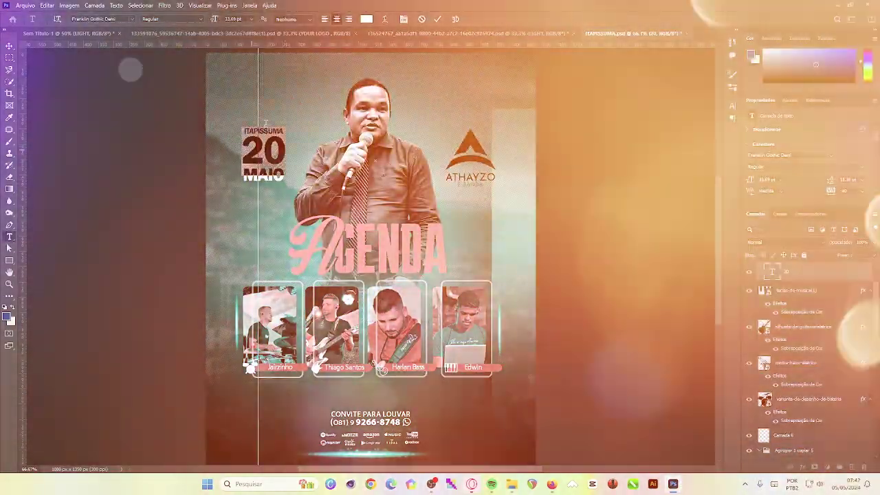
double_click(771, 272)
text(07)
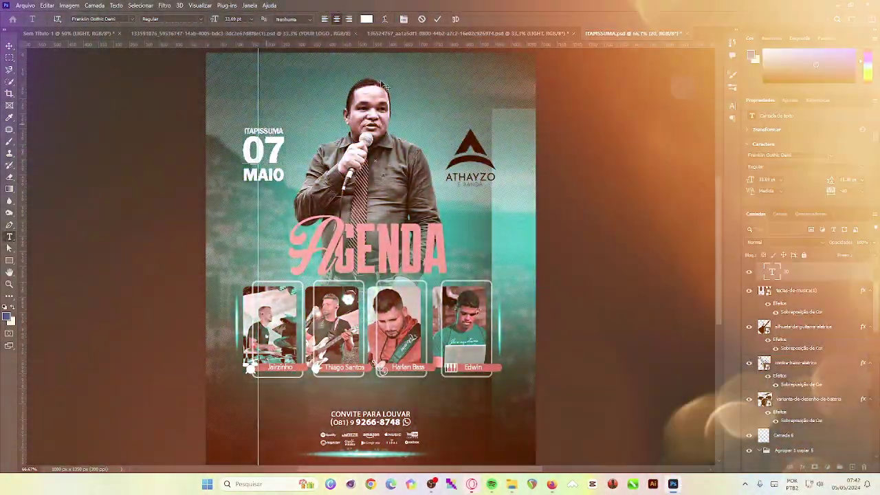
key(ctrl+Return)
- Duplicate the 07 MAIO date and settle it at the poster's upper left
key(v)
key(ctrl+j)
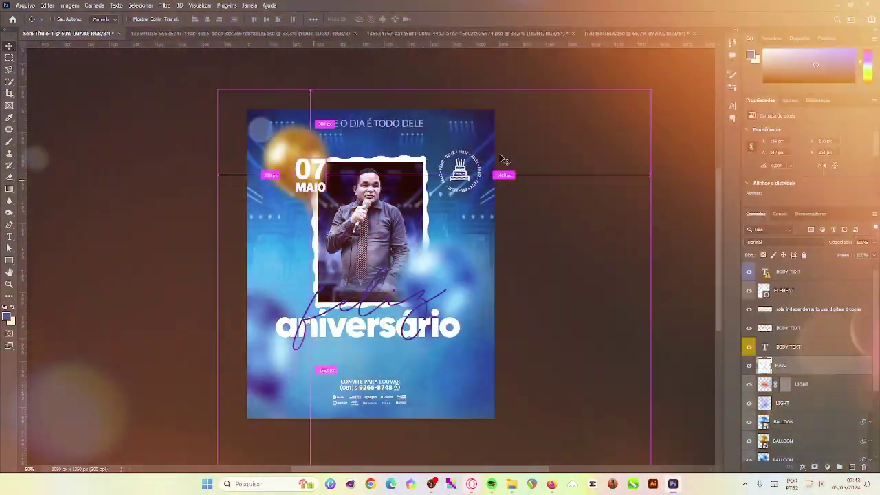
drag(321, 163, 327, 170)
click(623, 137)
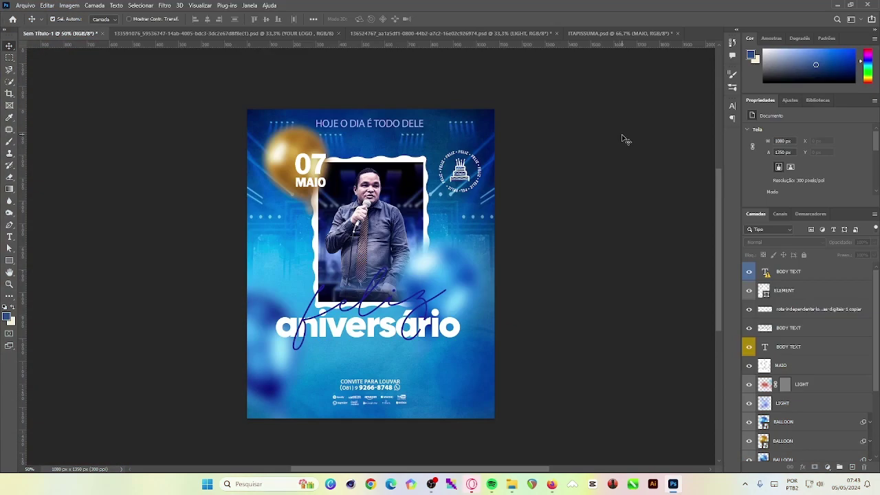
- Bring a white sparkle accent from the Isabella design onto the birthday poster
click(450, 33)
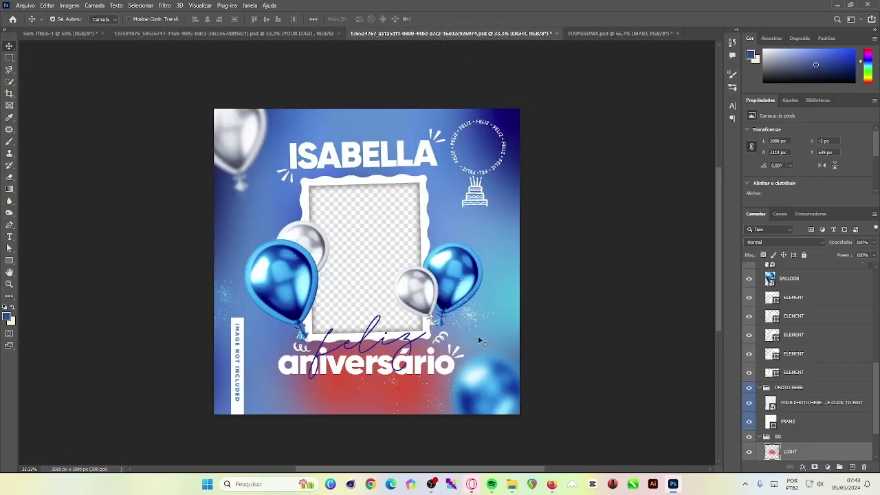
click(457, 355)
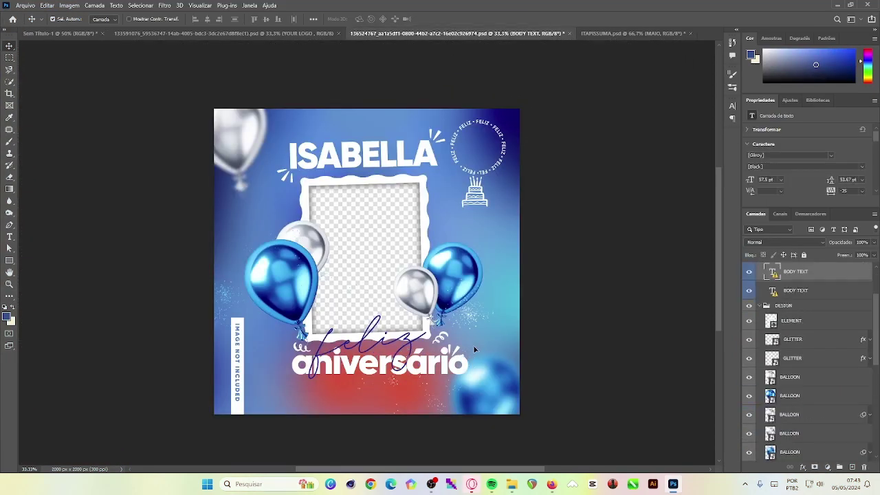
drag(458, 355, 455, 294)
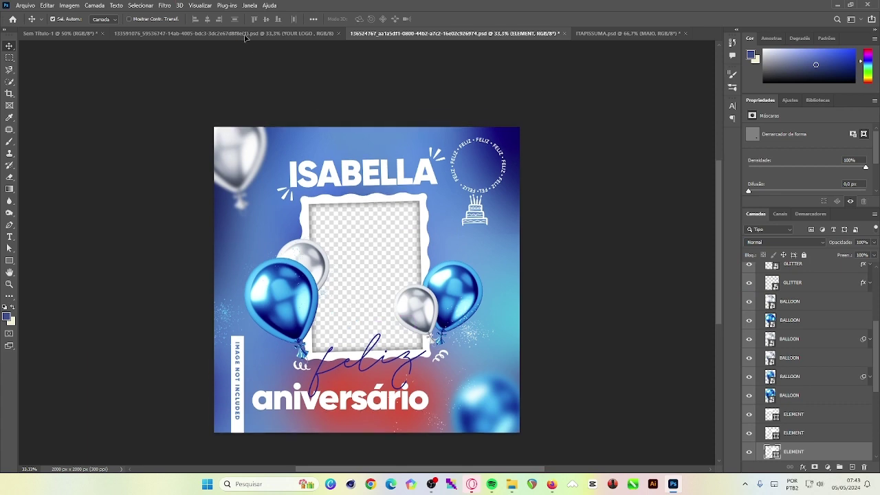
click(467, 201)
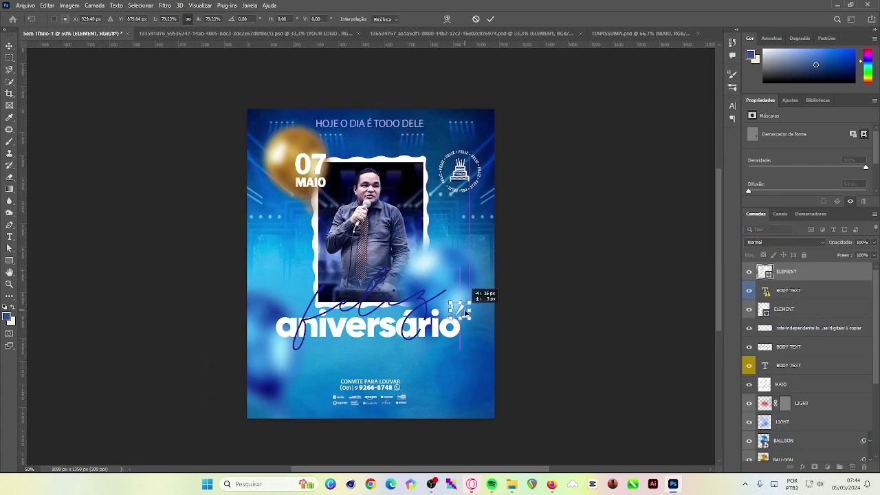
click(490, 19)
- Close the unused logo document and drop a second sparkle accent beside aniversário
click(306, 32)
click(357, 33)
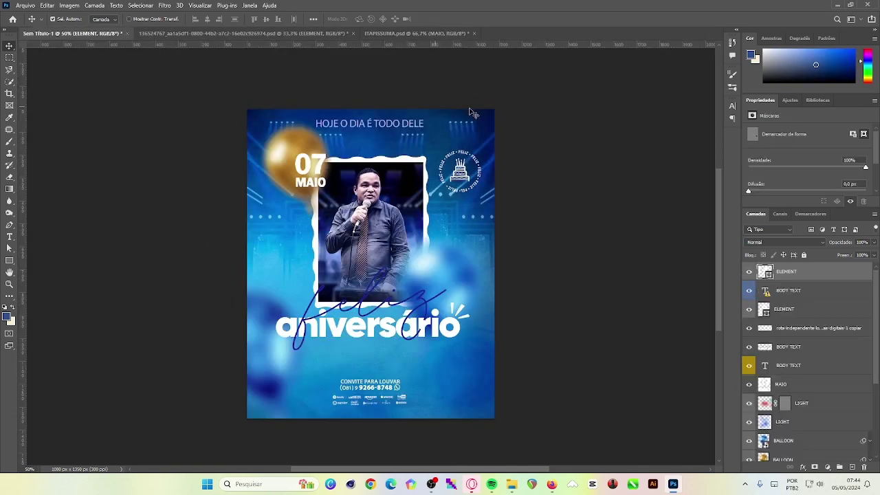
click(419, 33)
click(261, 33)
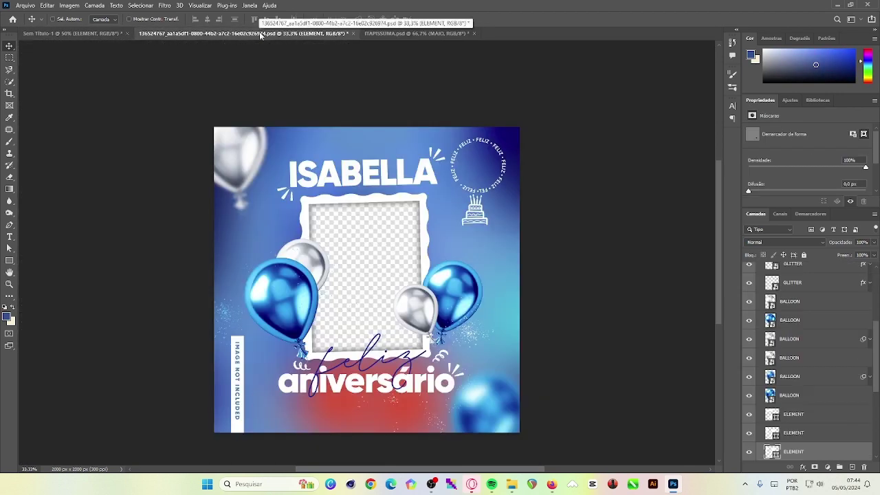
drag(327, 344, 112, 41)
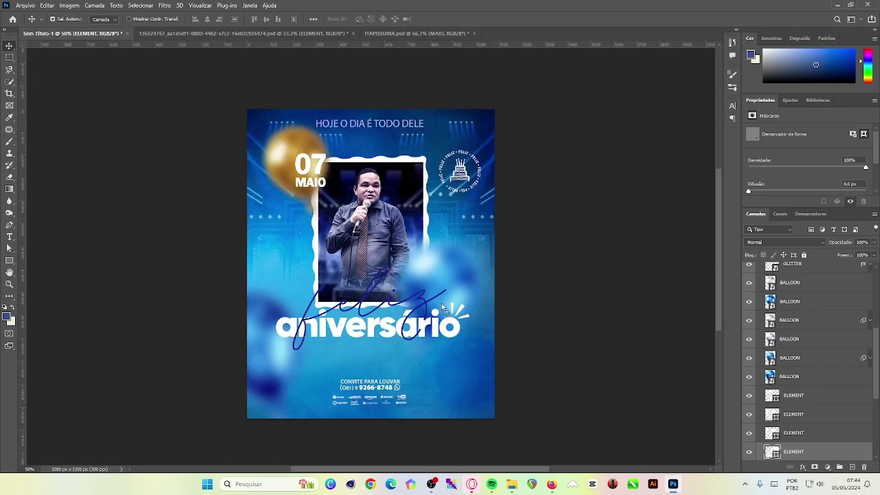
drag(443, 307, 441, 308)
click(469, 198)
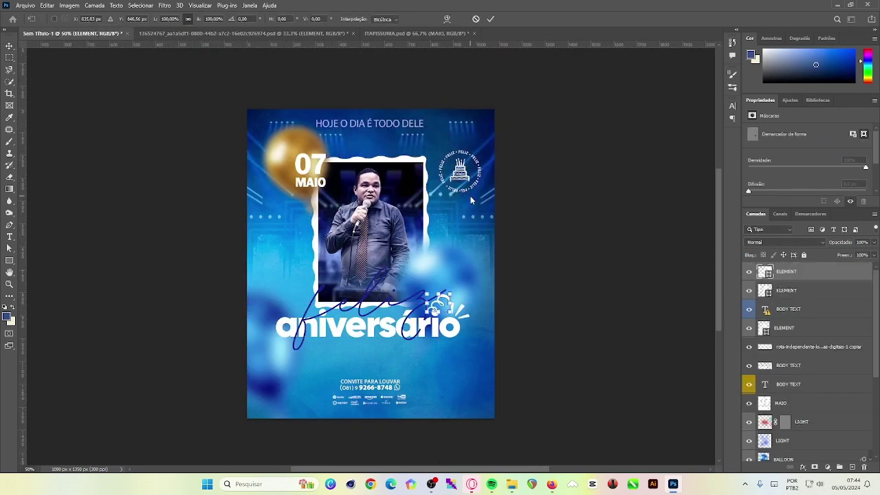
key(Return)
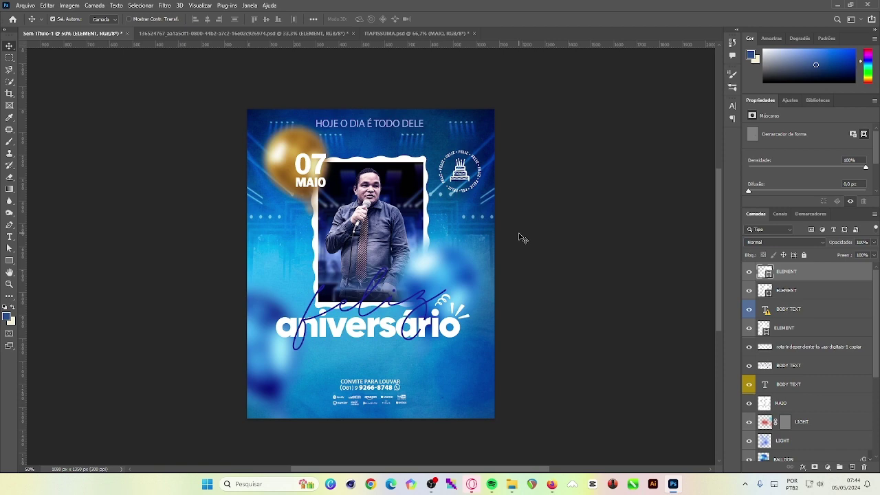
click(241, 33)
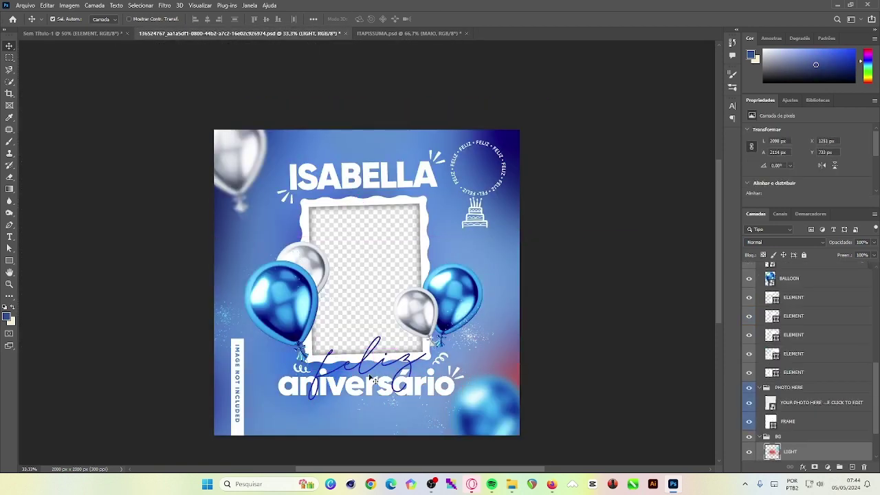
- Nudge the feliz and aniversário text, dismissing the missing-fonts warning
drag(312, 372, 308, 371)
click(541, 217)
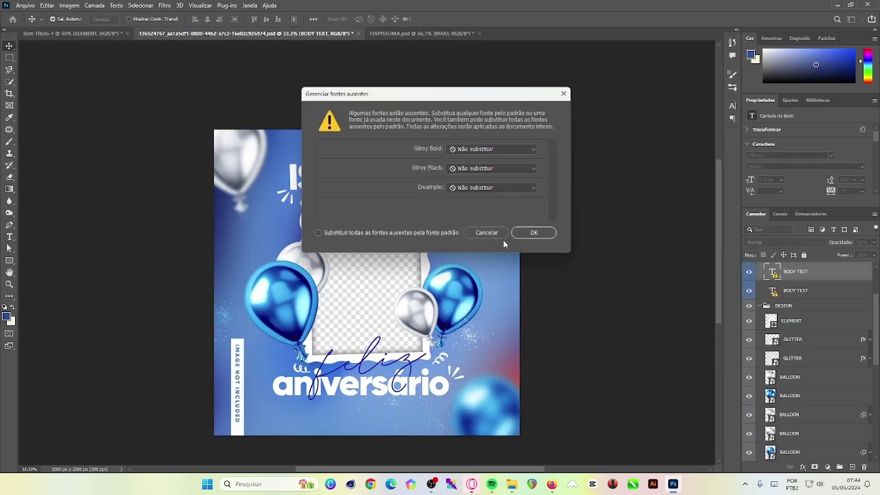
click(526, 237)
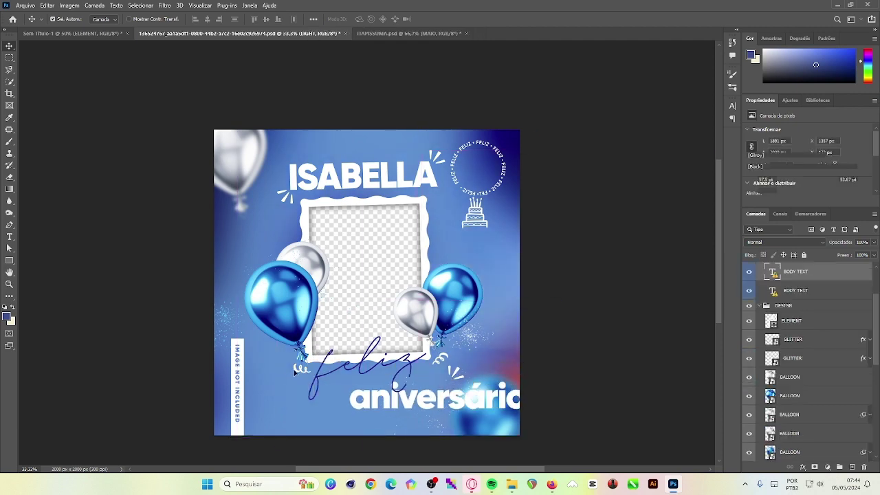
drag(302, 386, 304, 378)
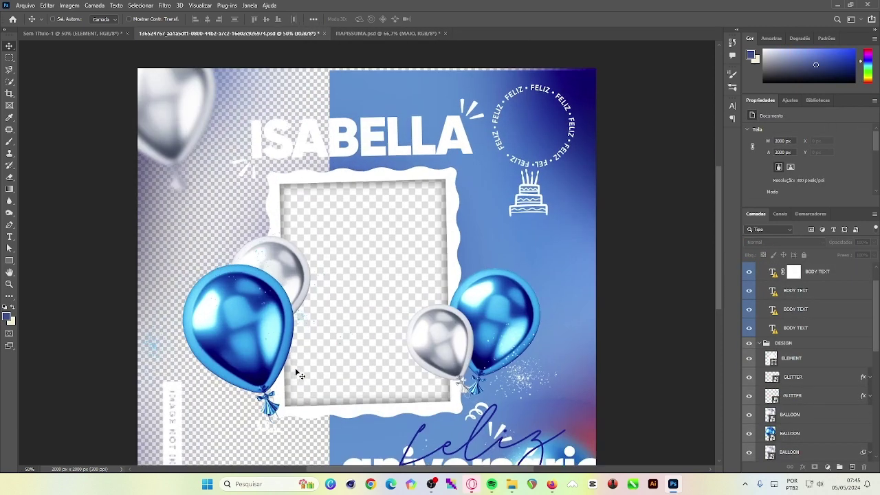
scroll(305, 364, up, 2)
scroll(311, 353, down, 1)
mouse_move(278, 350)
mouse_down()
mouse_move(268, 338)
mouse_move(304, 348)
mouse_up()
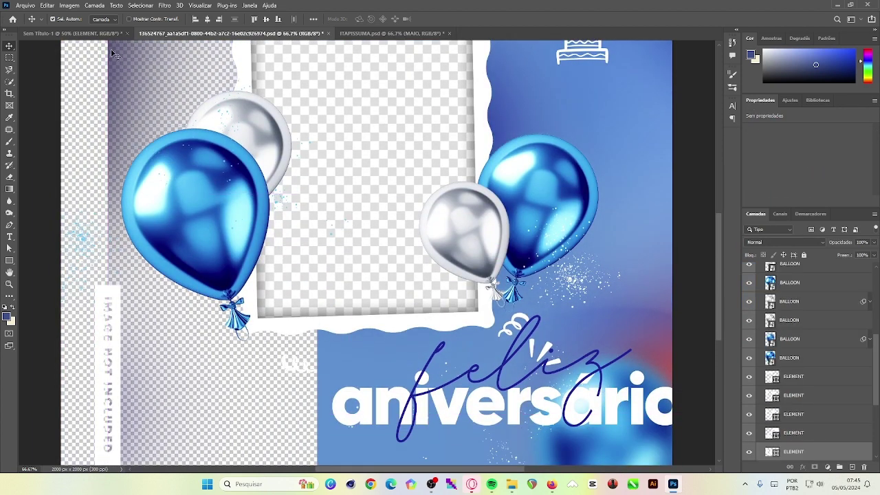
- Duplicate the sparkle accent, move the copy left of aniversário and tilt it
key(ctrl+shift+Tab)
key(ctrl+j)
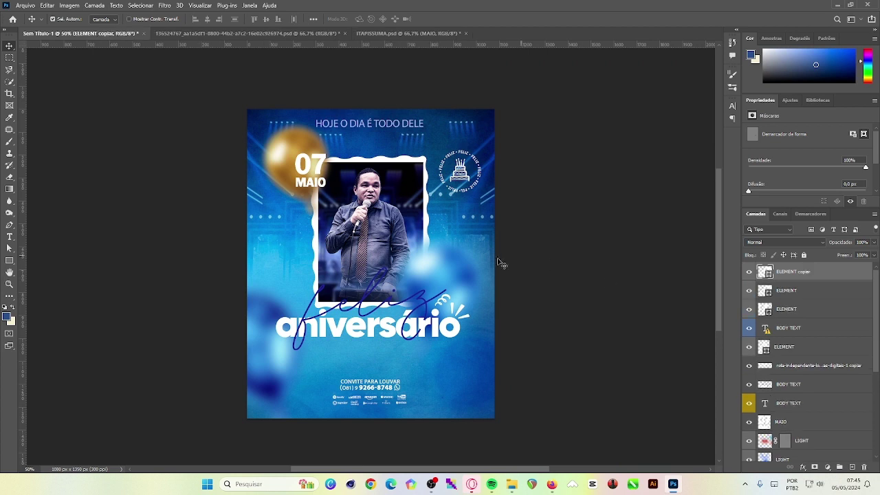
drag(462, 299, 299, 297)
key(ctrl+t)
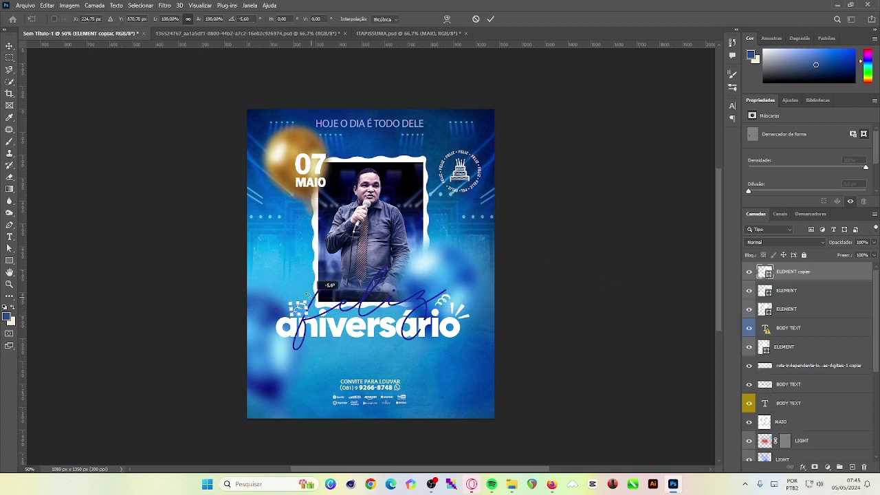
click(490, 18)
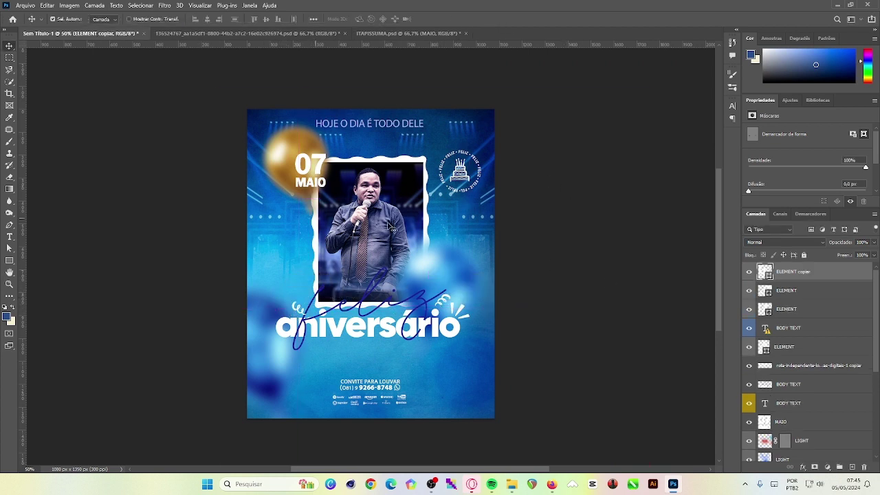
- Open RELEASE.psd and place the Athayzo logo below the aniversário title
click(12, 19)
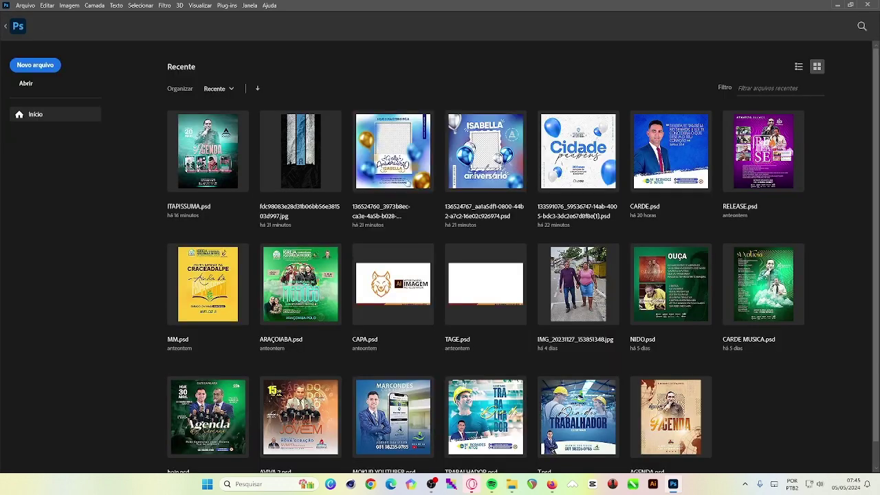
click(756, 153)
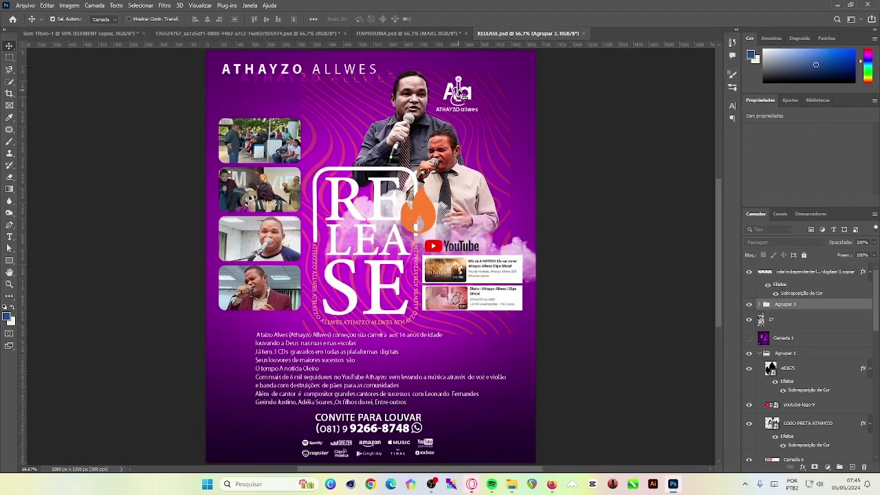
click(161, 33)
click(115, 35)
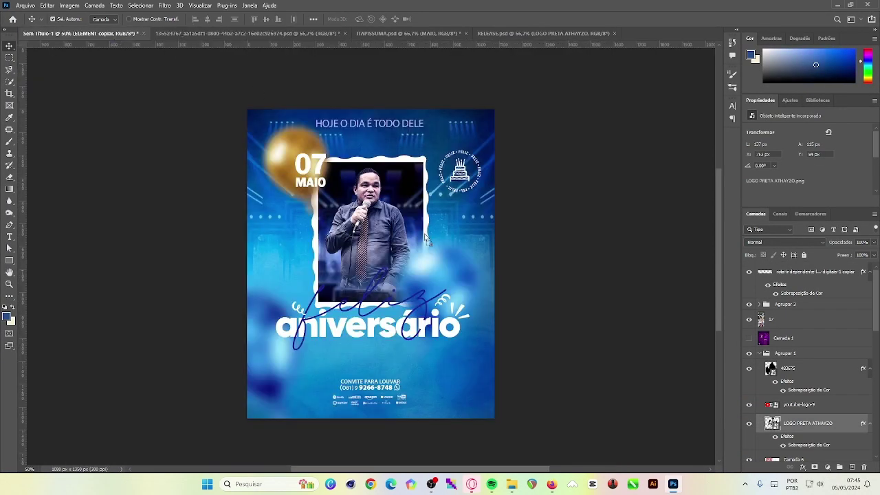
drag(365, 354, 379, 76)
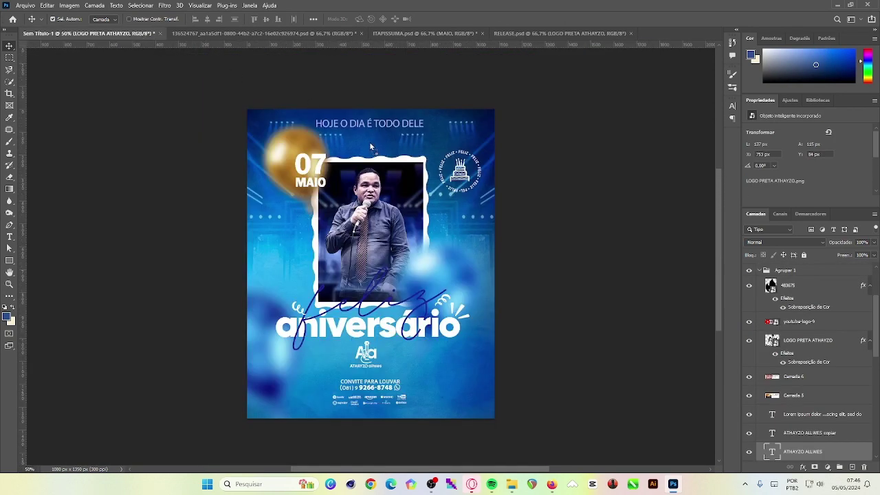
- Copy the ATHAYZO ALLWES name in and shrink it to fit under the heading
drag(378, 77, 369, 141)
key(ctrl+t)
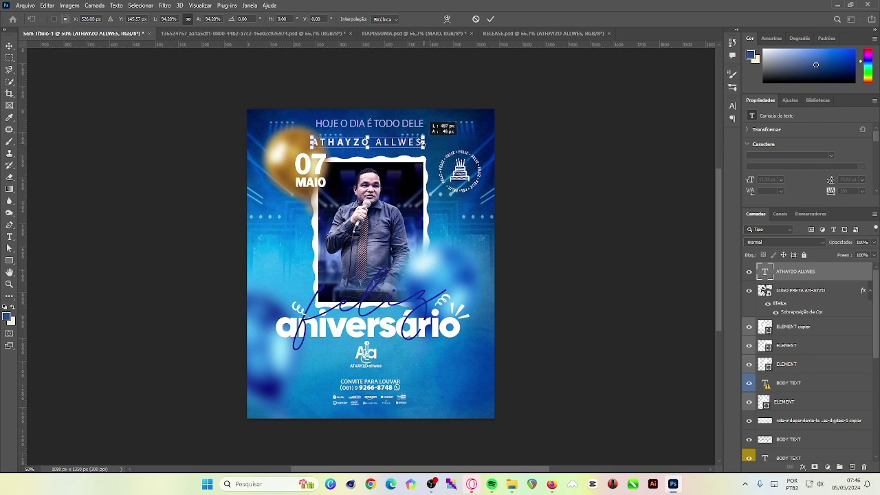
drag(429, 145, 382, 140)
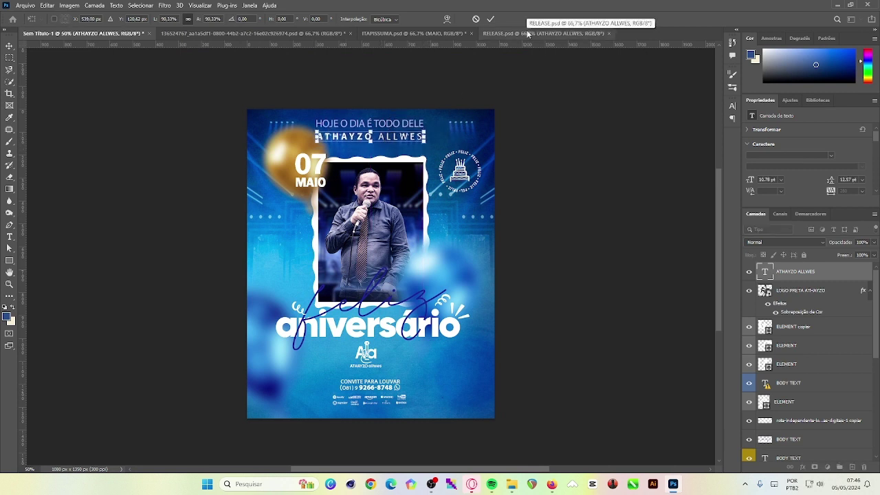
click(490, 19)
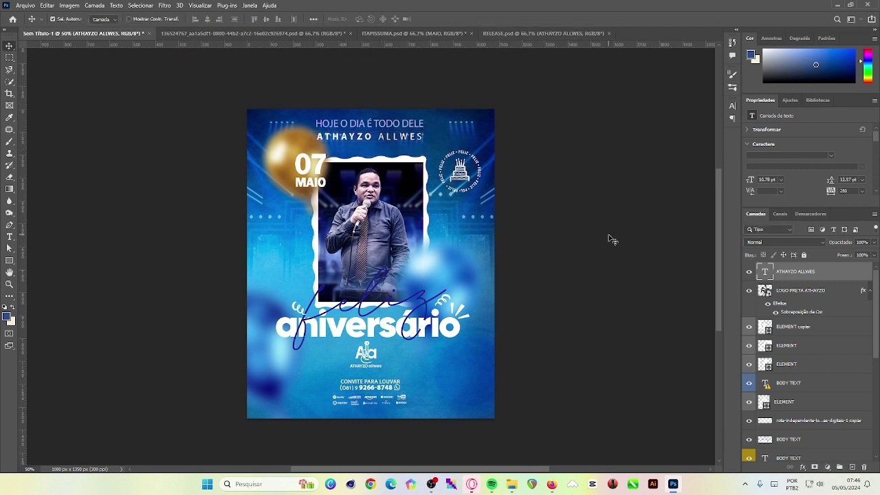
- Add a Colour Balance adjustment layer pushing the flyer's midtones toward cyan
key(alt+a)
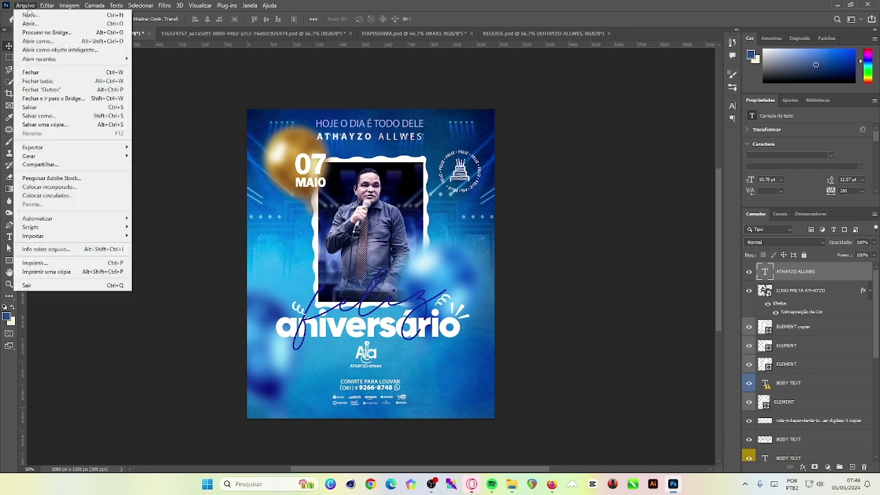
key(Escape)
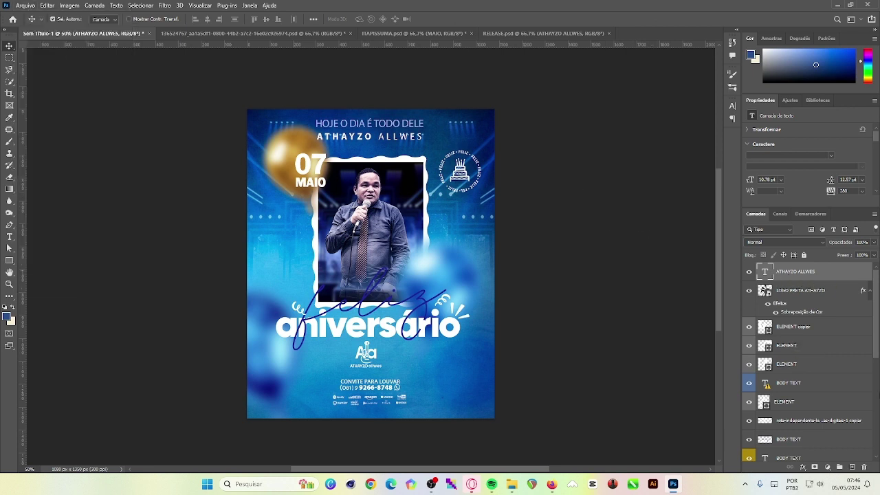
click(785, 468)
click(818, 396)
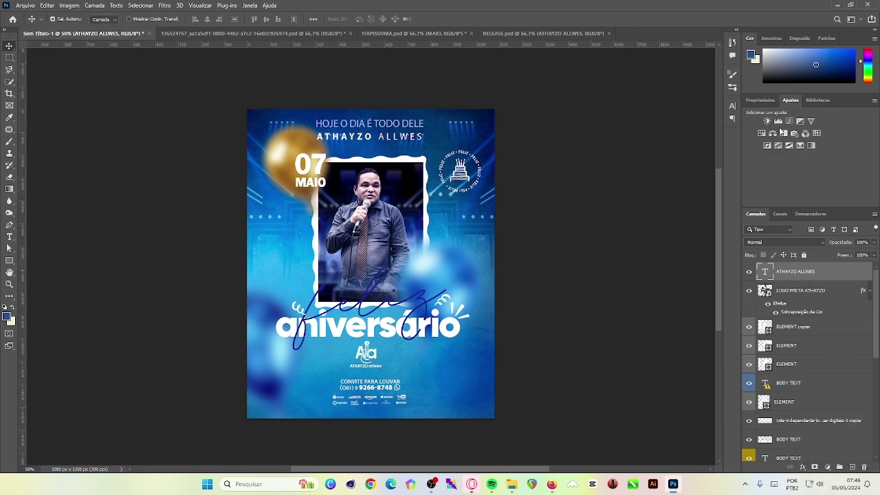
mouse_move(779, 152)
mouse_down()
mouse_move(785, 167)
mouse_move(759, 183)
mouse_up()
drag(780, 152, 778, 153)
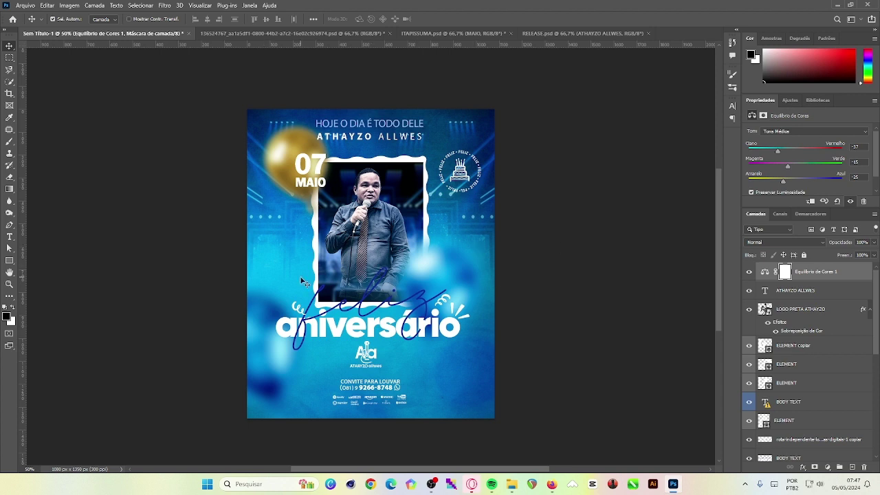
click(25, 5)
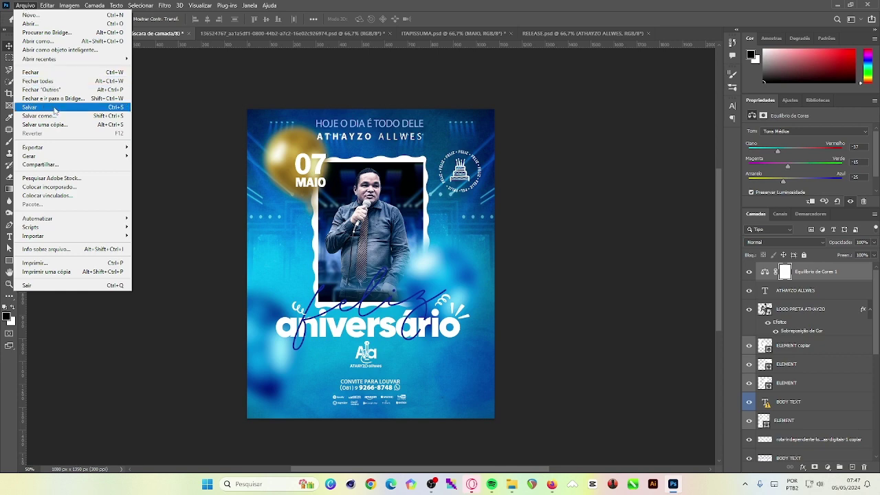
- Save the flyer as ANIVERSÁRIO in Photoshop format
click(55, 108)
text(ANIVERSÁRIO)
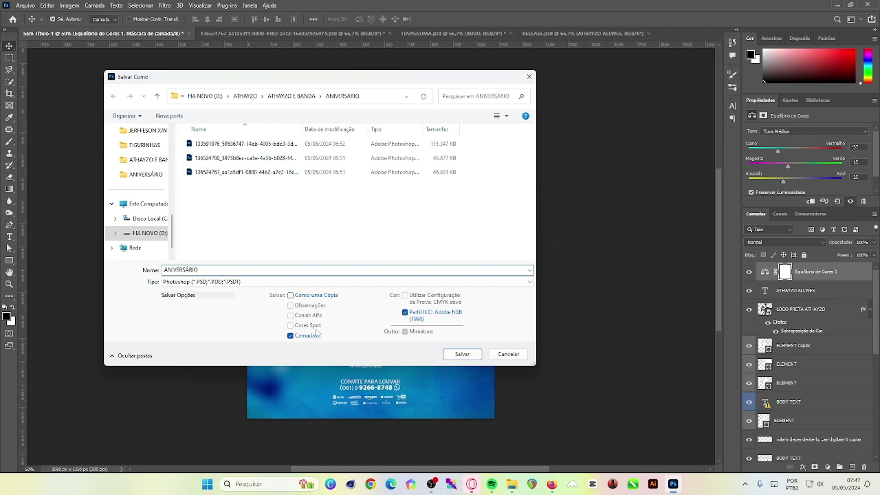
click(461, 354)
click(568, 135)
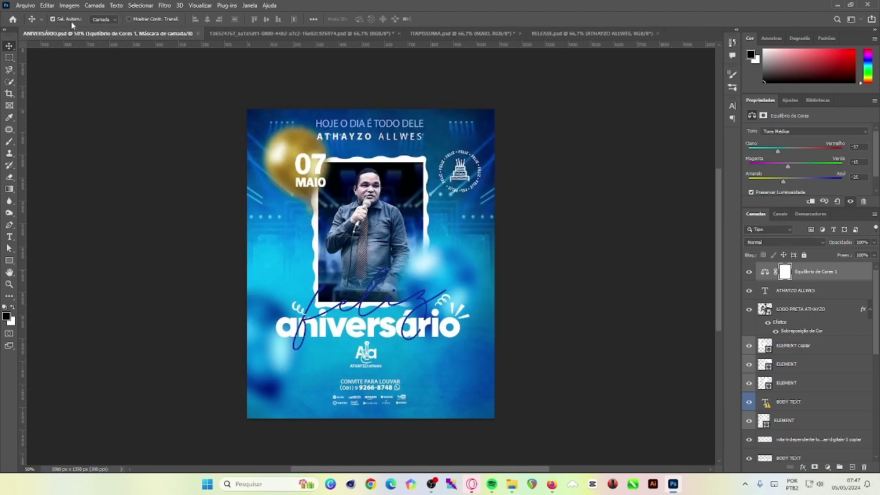
- Save another copy of ANIVERSÁRIO as a PNG image
click(24, 6)
click(55, 110)
click(344, 281)
click(344, 394)
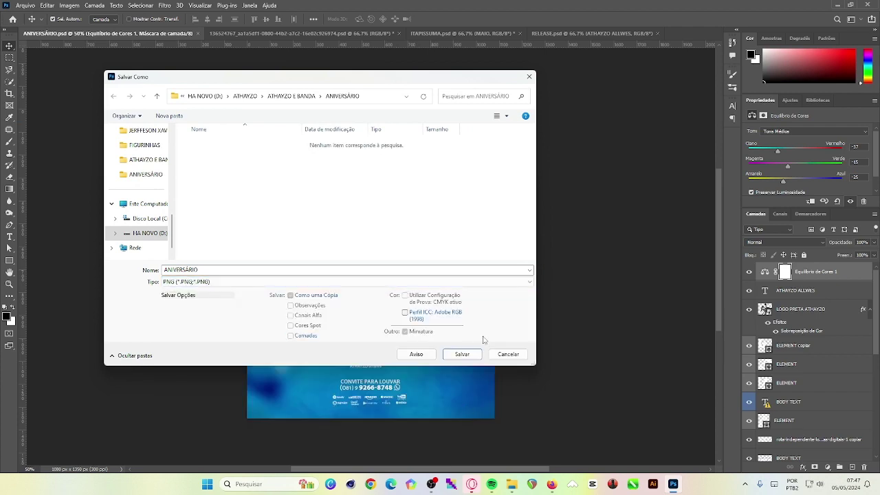
click(462, 354)
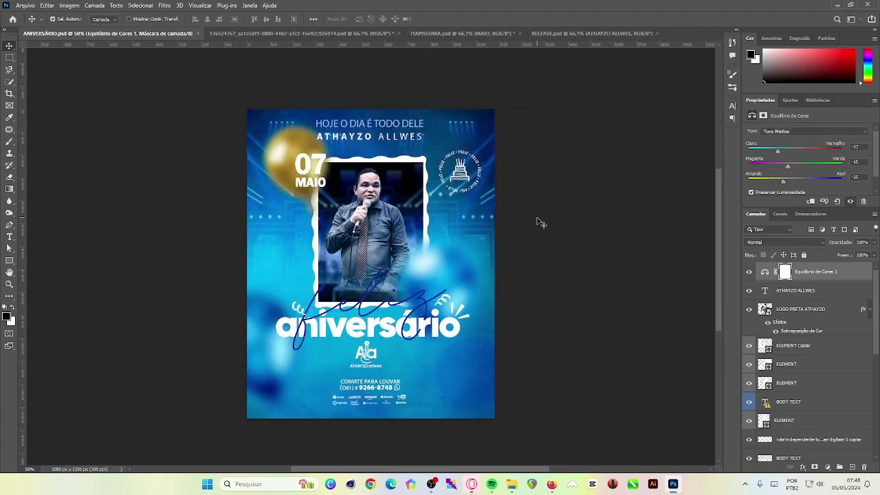
- Close the RELEASE poster and create a new 1920x1080 document with an editable layer
click(596, 33)
click(657, 33)
click(24, 5)
click(34, 17)
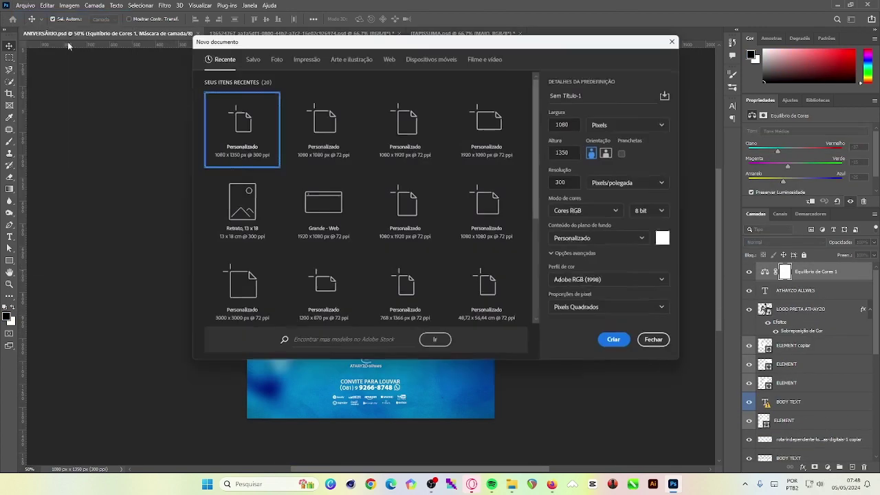
click(322, 214)
click(617, 343)
click(628, 261)
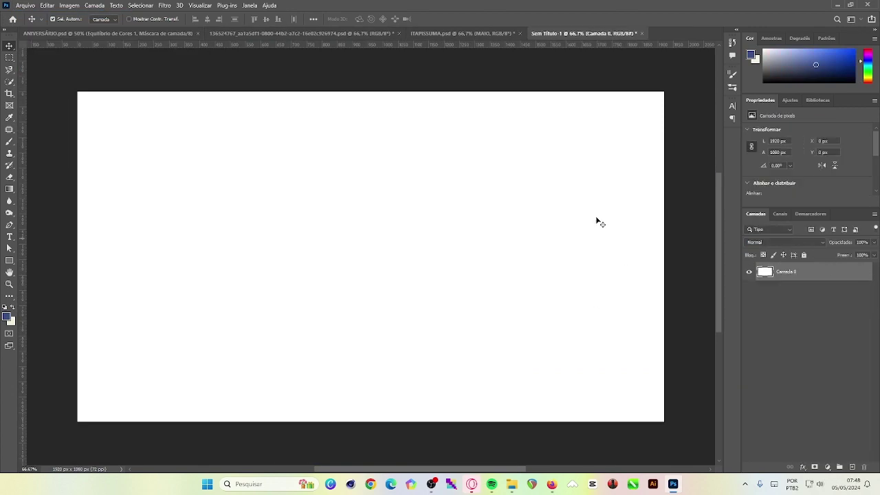
- Close the balloon document without saving and drag the flyer's background layers into the banner
click(308, 33)
click(397, 33)
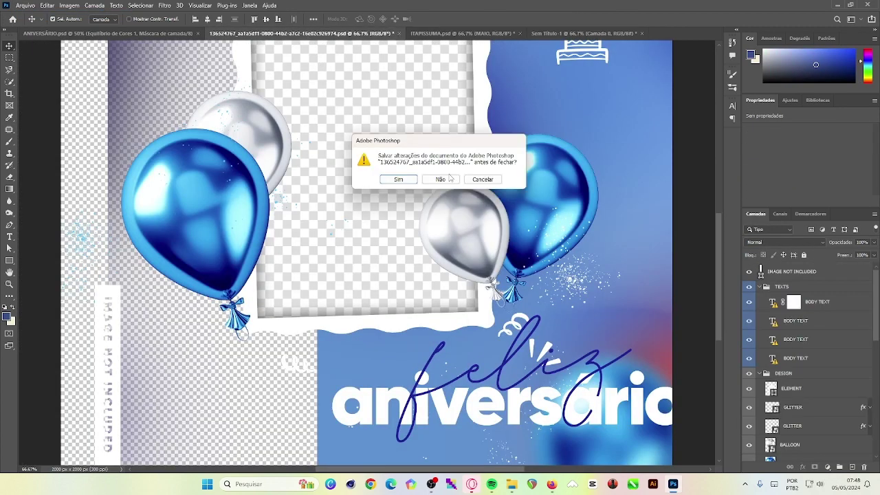
click(448, 176)
click(110, 33)
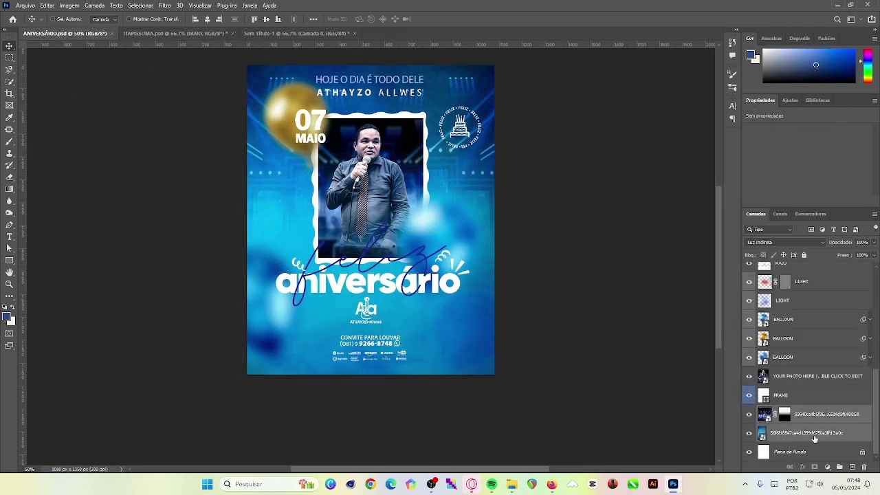
mouse_move(814, 438)
mouse_down()
mouse_move(299, 187)
mouse_move(417, 213)
mouse_up()
key(ctrl+minus)
- Stretch the copied blue background to cover the whole banner canvas
key(ctrl+t)
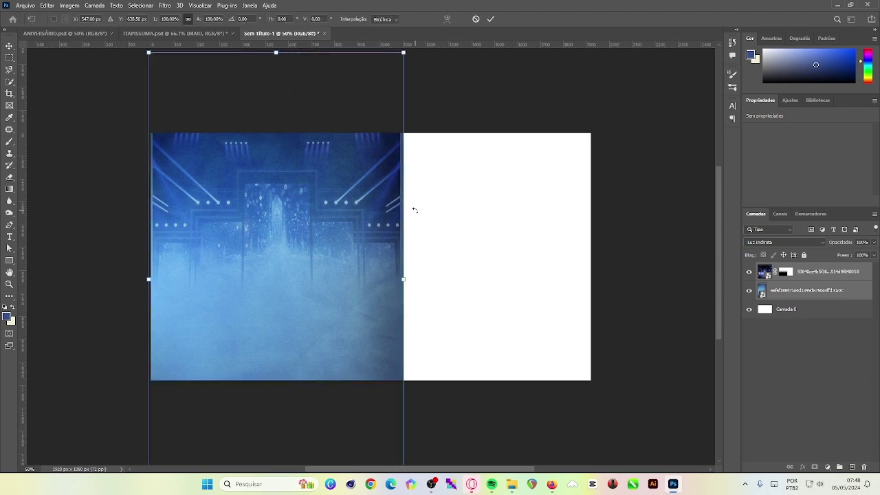
drag(406, 280, 596, 279)
drag(534, 279, 511, 334)
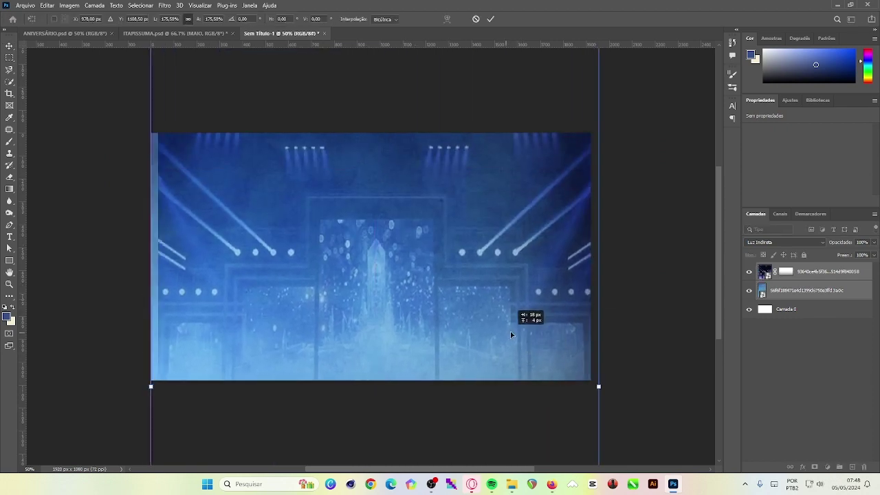
drag(149, 366, 142, 366)
key(Return)
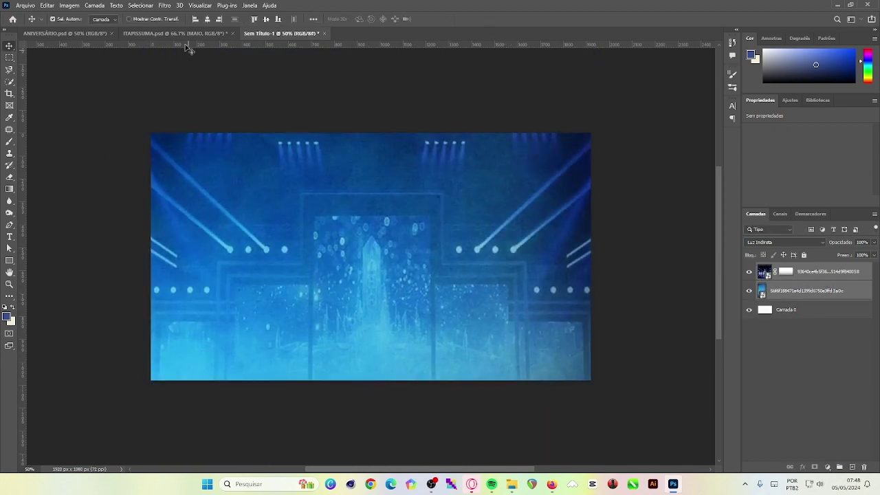
- Close the unused ITAPISSUMA document, answering its save prompt
click(175, 33)
click(302, 33)
click(173, 33)
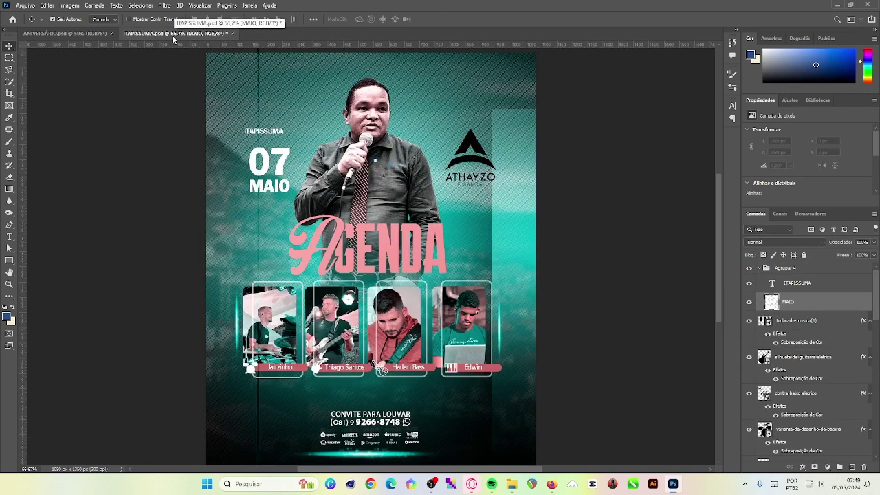
key(ctrl+Tab)
click(232, 33)
click(440, 179)
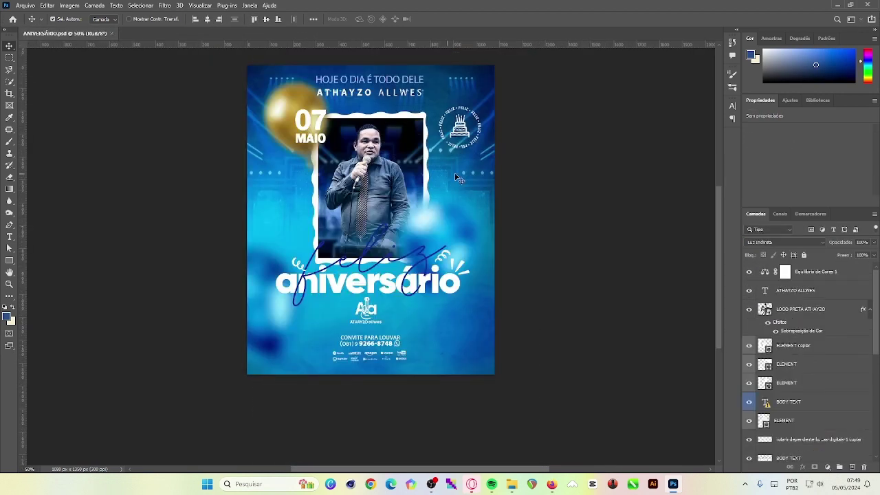
- Create another 1920x1080 banner and stretch the placed background to fill it
key(ctrl+n)
click(413, 202)
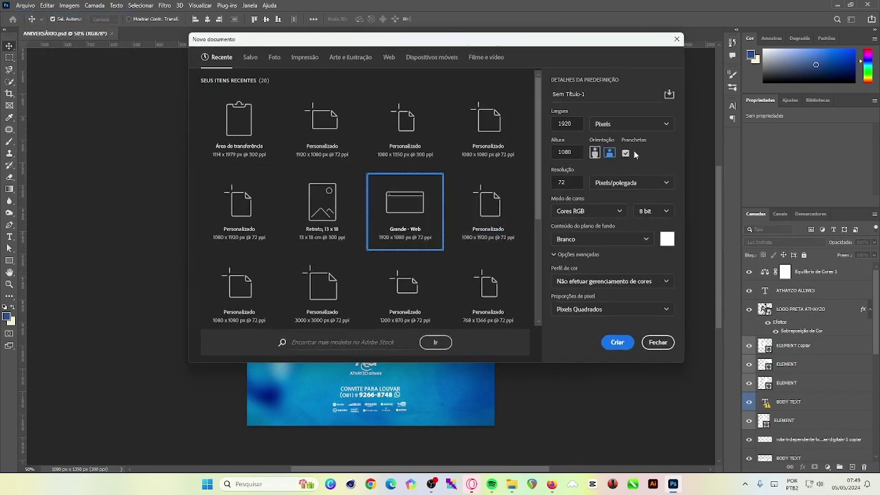
click(617, 342)
mouse_move(373, 257)
mouse_down()
mouse_move(304, 223)
mouse_move(236, 206)
mouse_up()
drag(402, 284, 674, 316)
drag(481, 275, 499, 335)
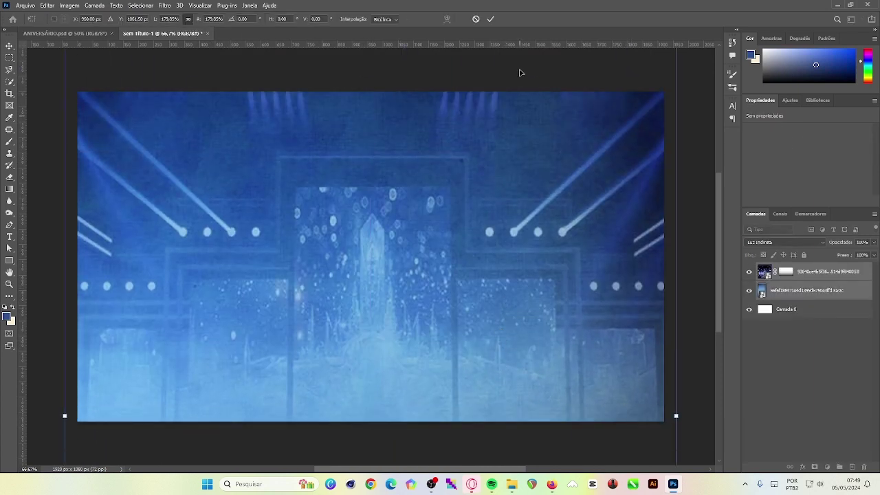
key(Return)
- Select the LIGHT layer in the ANIVERSÁRIO flyer
click(65, 33)
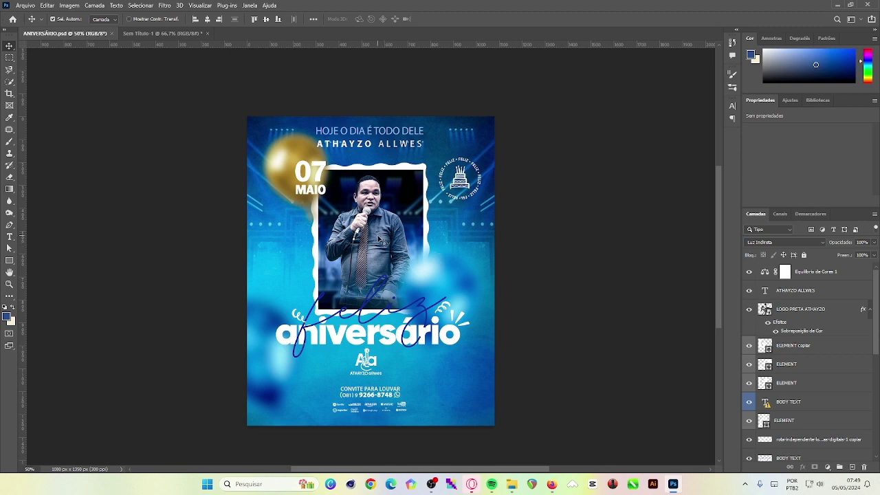
click(378, 239)
scroll(790, 393, down, 3)
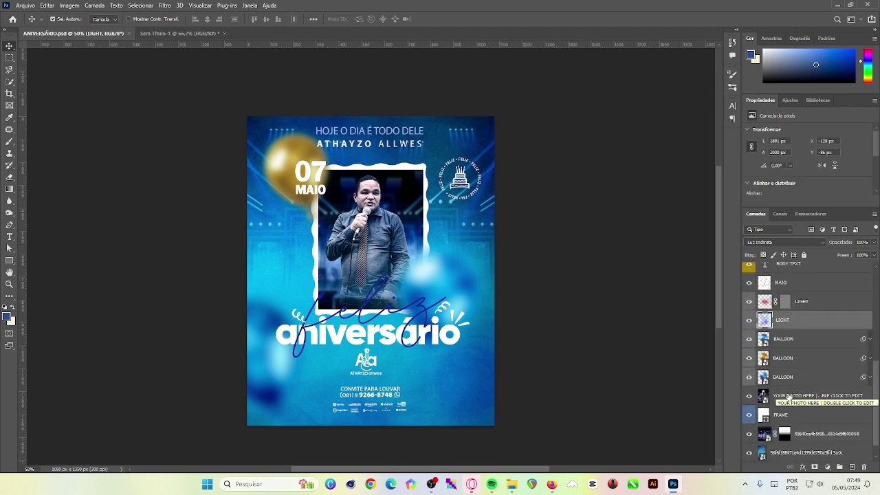
- Move the singer photo to the banner's right and place the ANIVERSÁRIO poster image
double_click(763, 397)
mouse_move(393, 258)
mouse_down()
mouse_move(574, 277)
mouse_move(525, 323)
mouse_up()
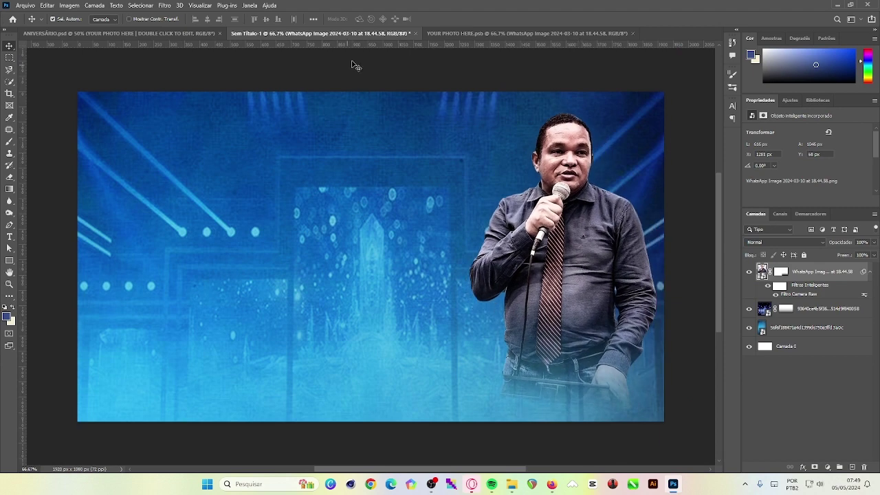
click(25, 5)
click(55, 206)
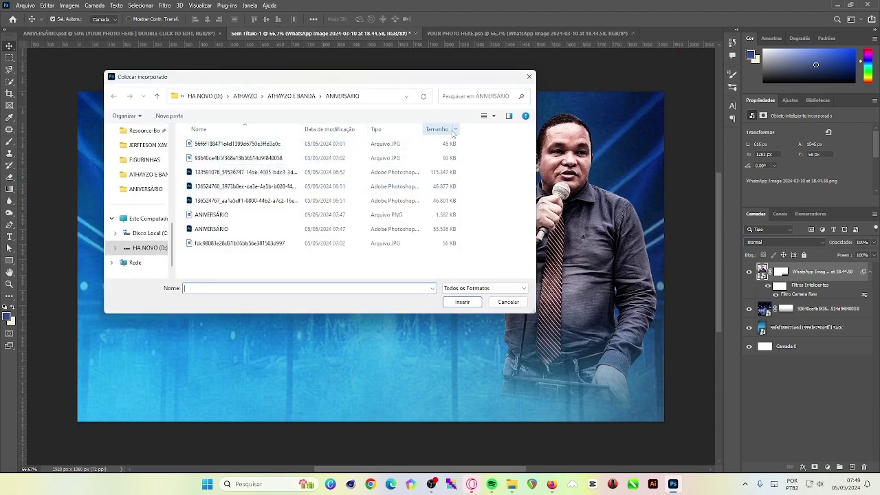
click(493, 117)
click(540, 58)
click(456, 146)
click(462, 301)
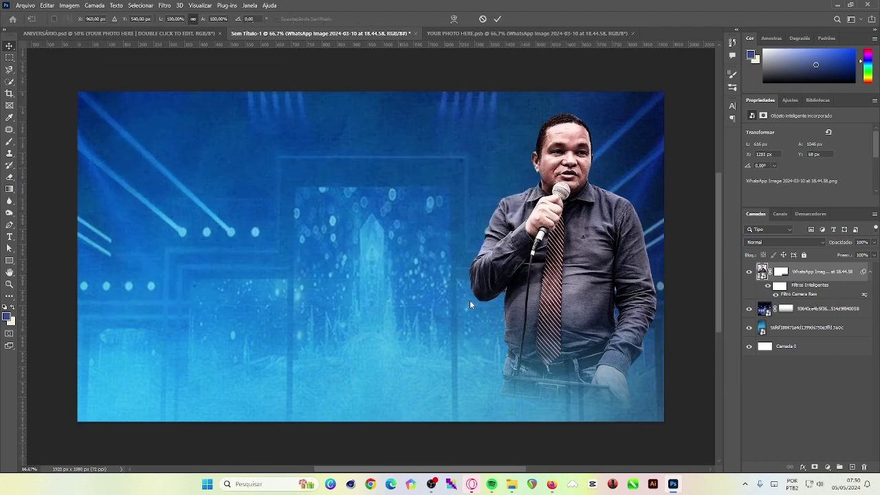
- Tilt the poster about 9°, move it behind the singer, and enlarge it
drag(478, 386, 471, 396)
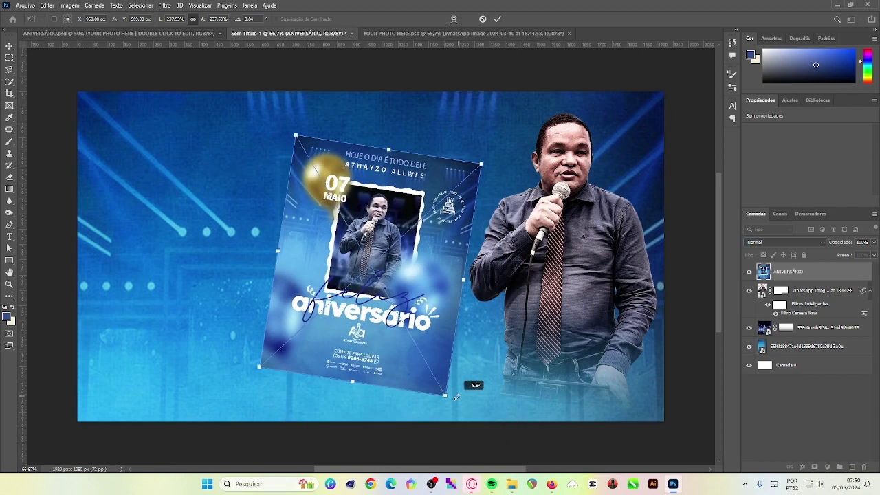
mouse_move(395, 285)
mouse_down()
mouse_move(368, 296)
mouse_move(398, 297)
mouse_up()
key(Return)
key(ctrl+bracketleft)
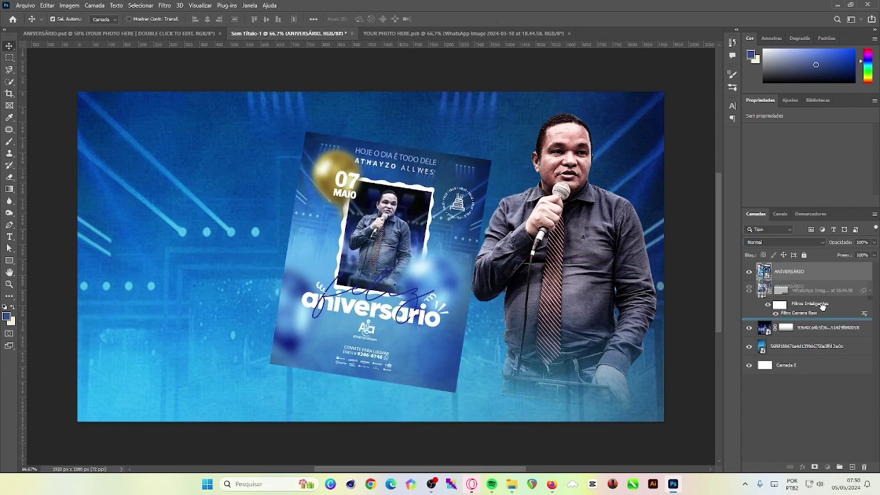
drag(427, 270, 438, 257)
key(ctrl+t)
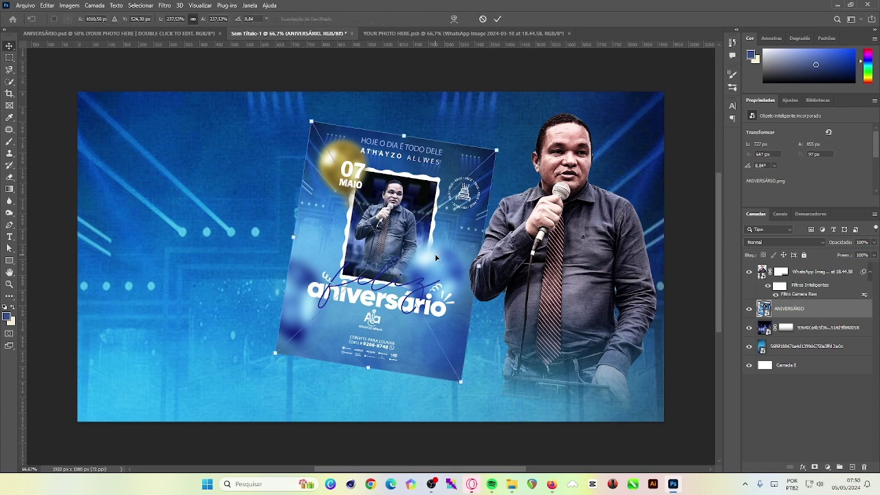
drag(467, 380, 469, 379)
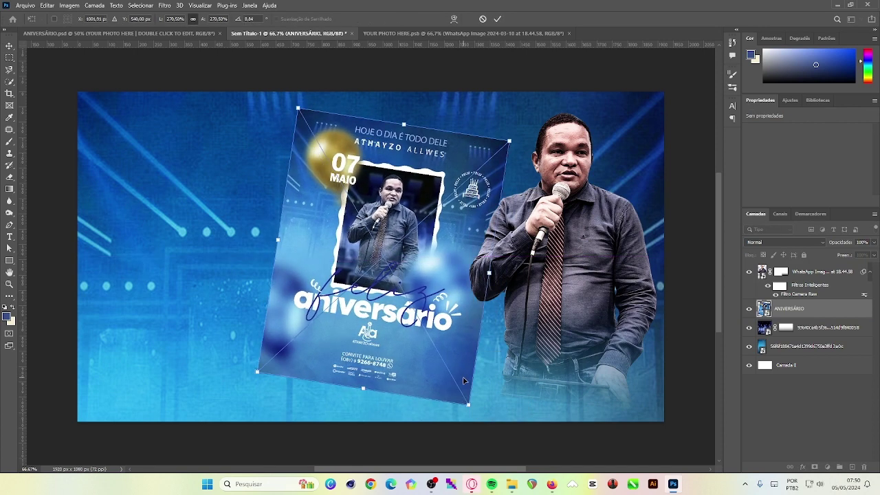
click(497, 19)
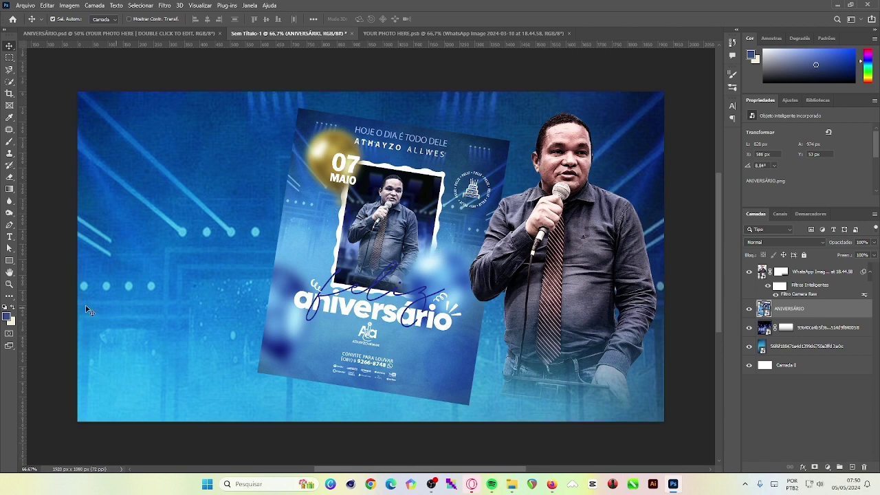
- Draw a thin ellipse under the poster and rotate it to match the poster's tilt
right_click(9, 260)
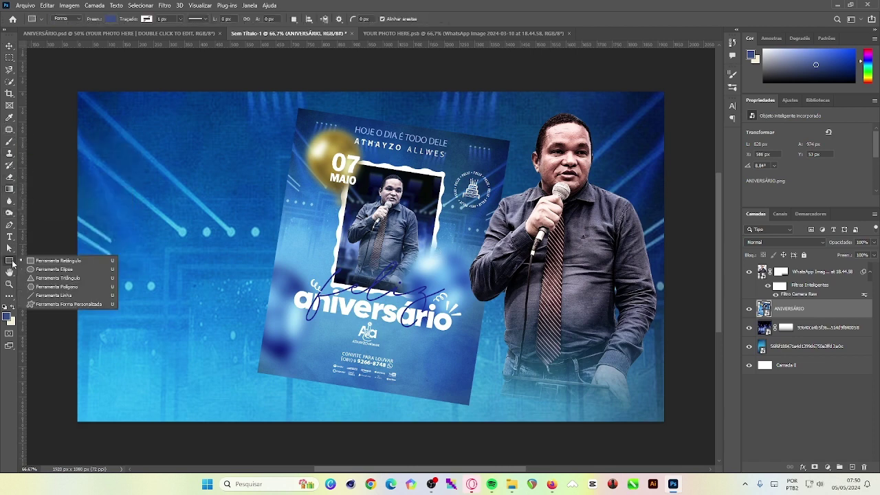
click(55, 270)
mouse_move(371, 402)
mouse_down()
mouse_move(471, 379)
mouse_move(479, 409)
mouse_move(468, 408)
mouse_up()
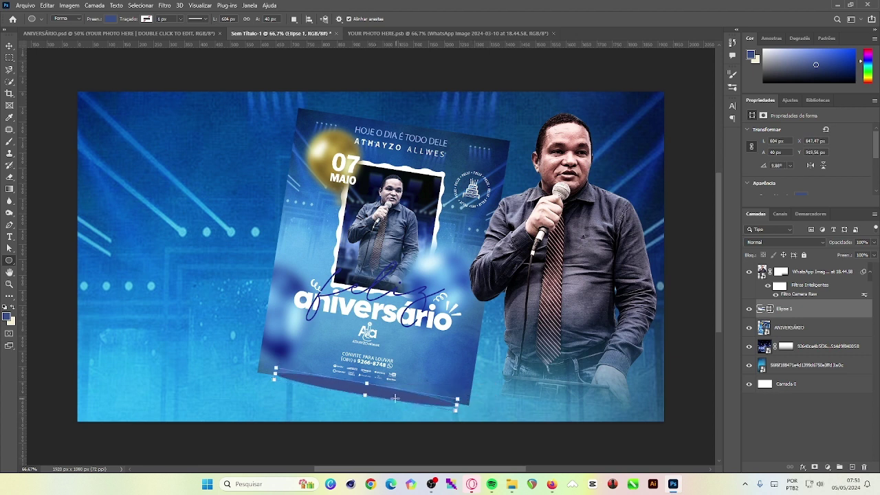
key(v)
drag(384, 394, 375, 407)
key(ctrl+t)
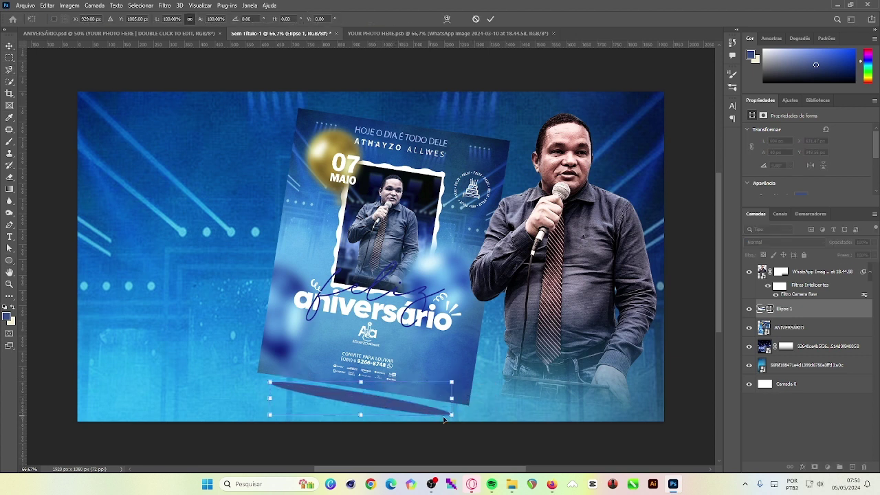
drag(460, 417, 461, 410)
click(490, 19)
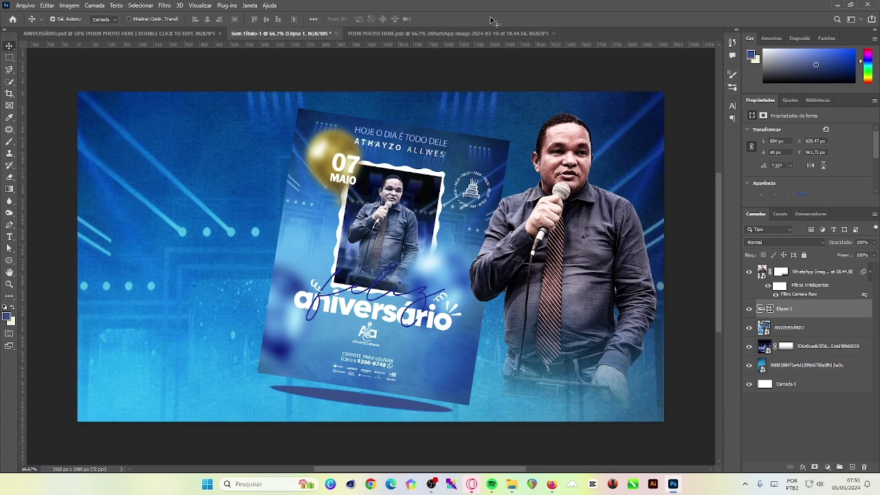
- Apply a Gaussian Blur to the oval as a smart object for a soft shadow
click(165, 5)
mouse_move(176, 122)
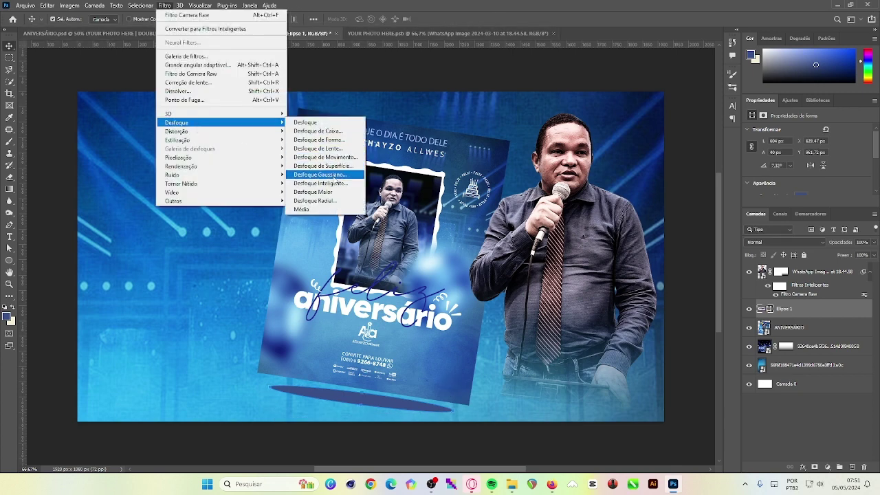
click(335, 179)
click(429, 178)
click(750, 157)
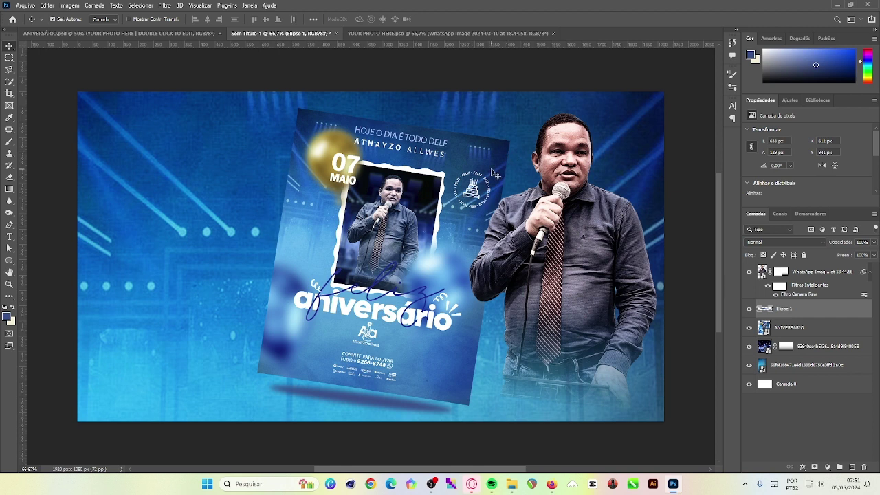
- Add a bold white 'FRYER DE' text line on the banner's left side
key(t)
click(137, 199)
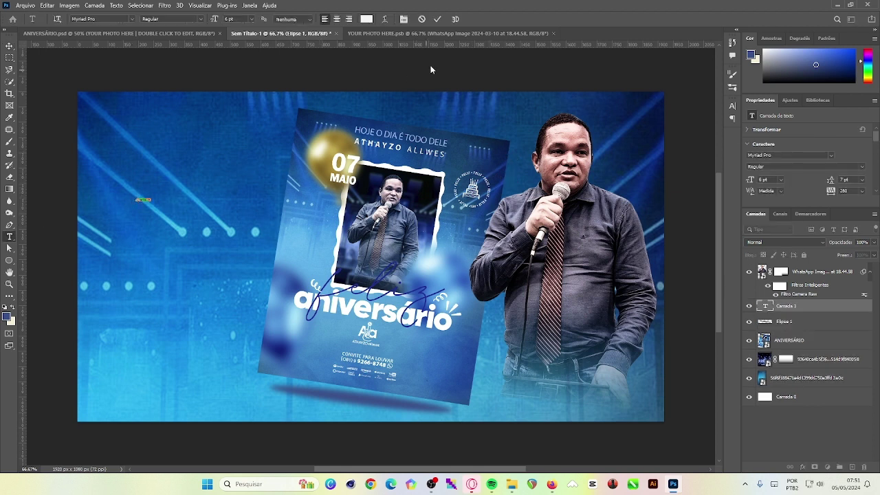
drag(150, 209, 228, 198)
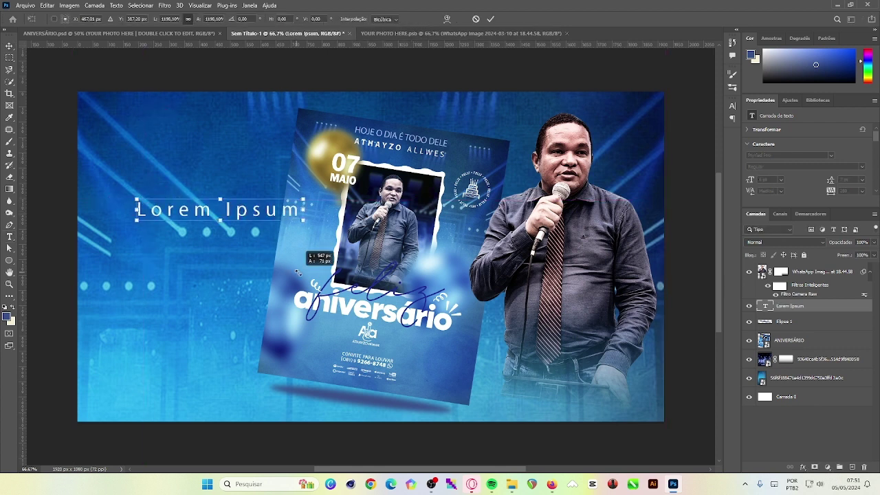
double_click(765, 307)
key(BackSpace)
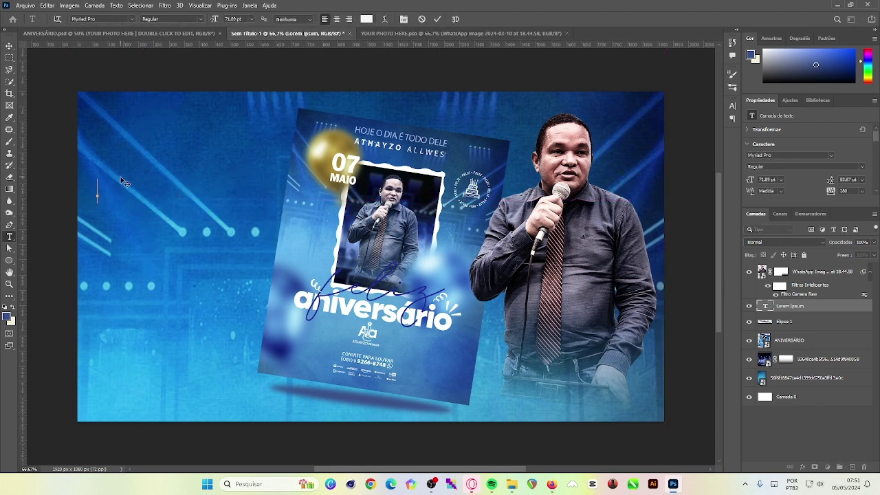
text(FR)
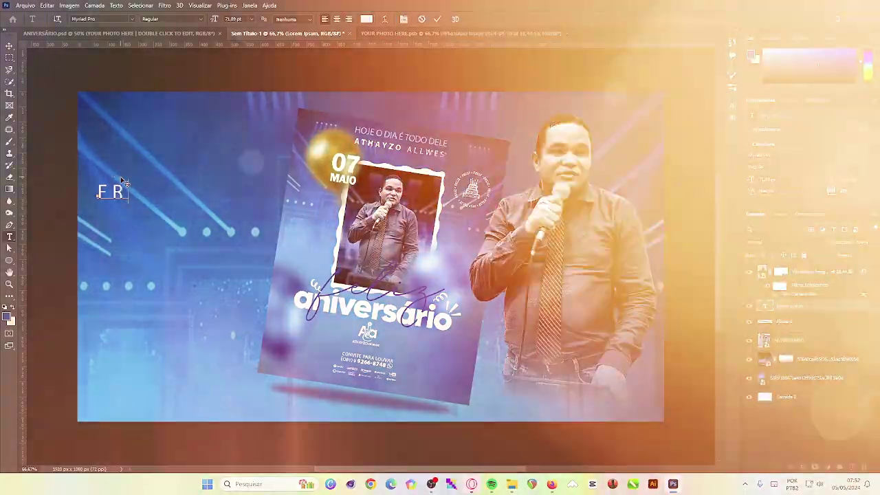
text(YER)
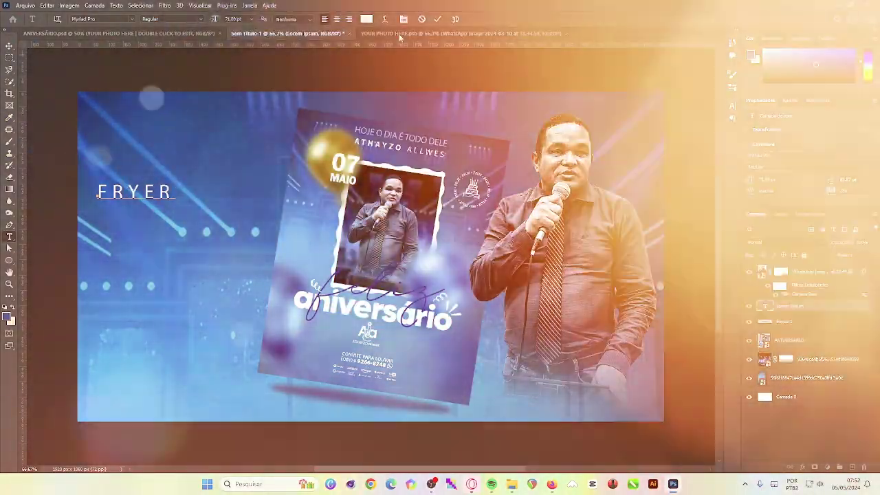
text( DE)
key(ctrl+a)
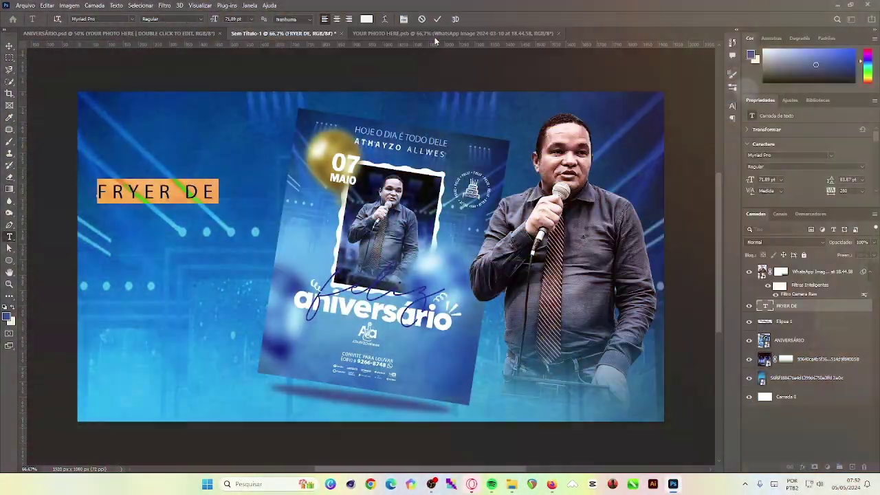
key(ctrl+t)
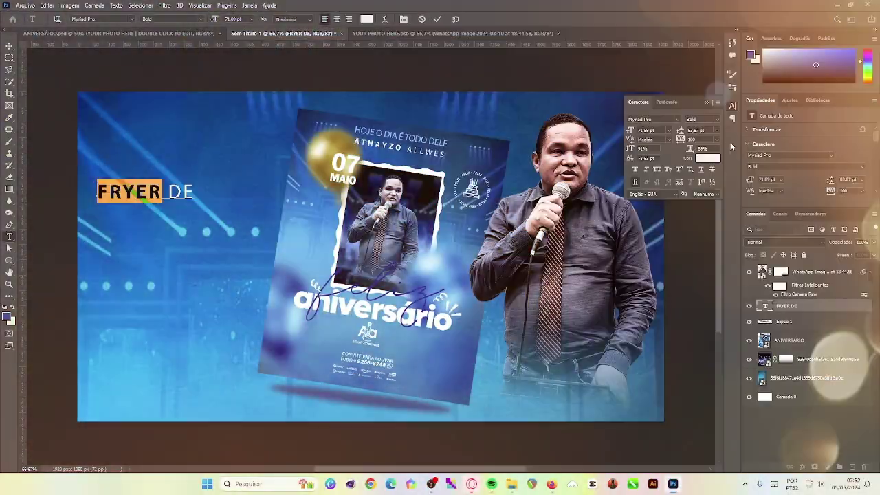
click(438, 19)
- Scale and position the FRYER DE and ANIVERSÁRIO lines together on the left
key(ctrl+t)
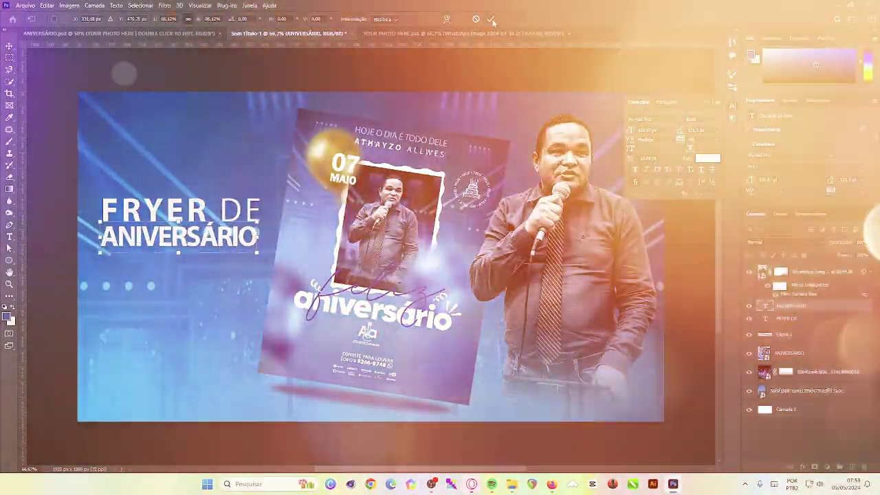
key(Return)
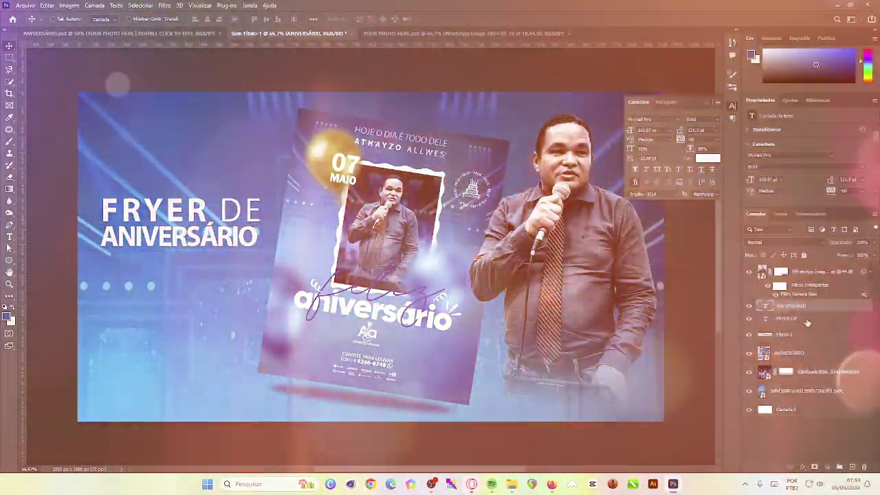
shift+click(808, 319)
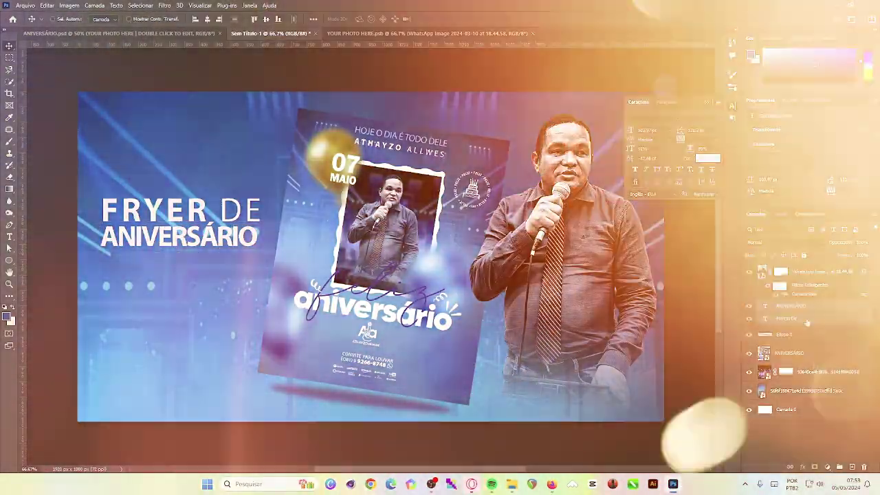
key(ctrl+t)
drag(179, 233, 178, 260)
mouse_move(264, 251)
mouse_down()
mouse_move(260, 273)
mouse_move(243, 255)
mouse_up()
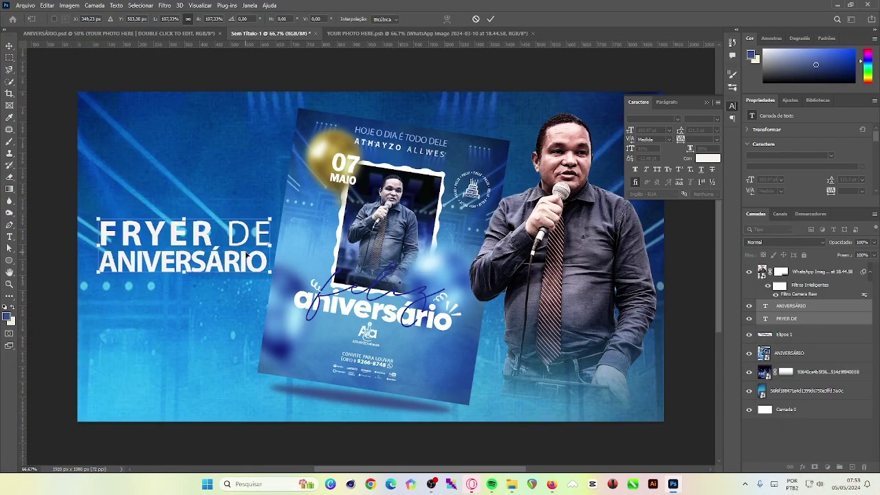
key(Return)
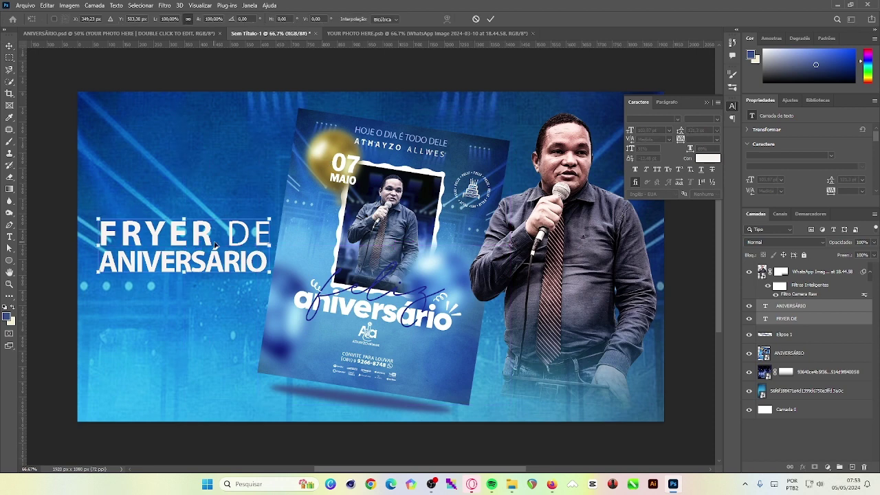
drag(68, 255, 69, 247)
- Draw a rectangle bar behind the title, masked with a gradient fading out rightward
click(800, 335)
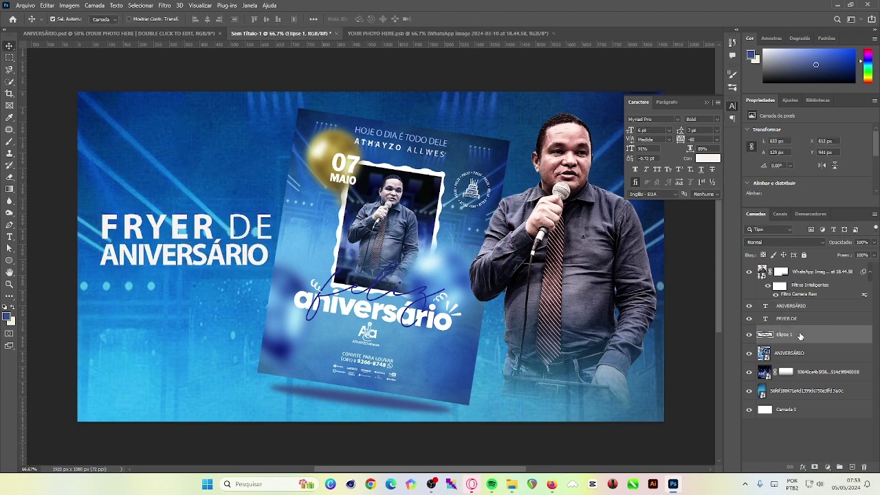
right_click(9, 260)
click(41, 259)
drag(59, 211, 331, 274)
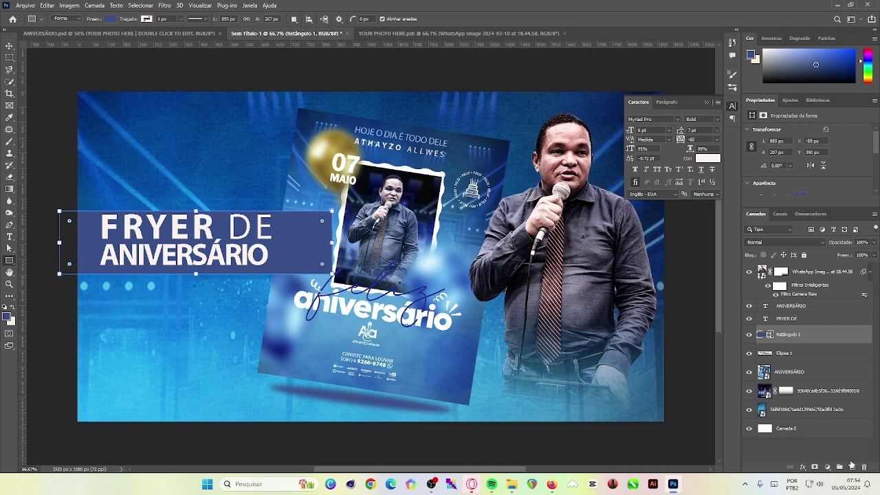
click(816, 467)
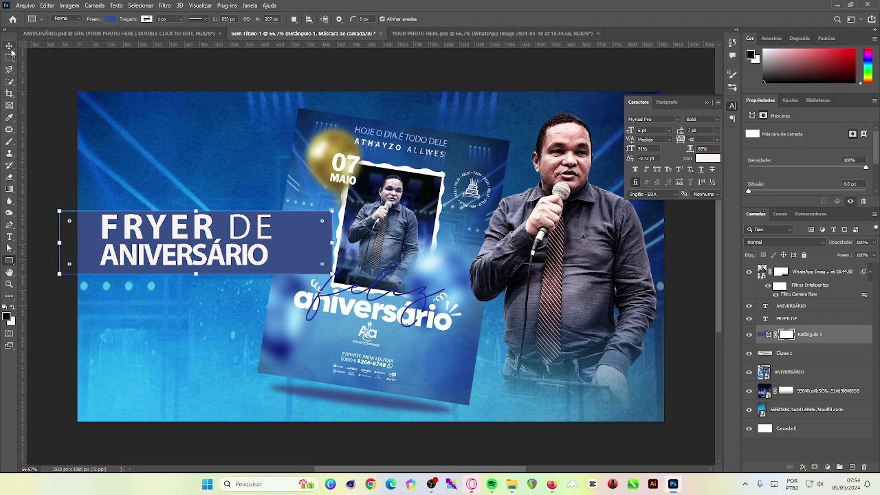
click(10, 190)
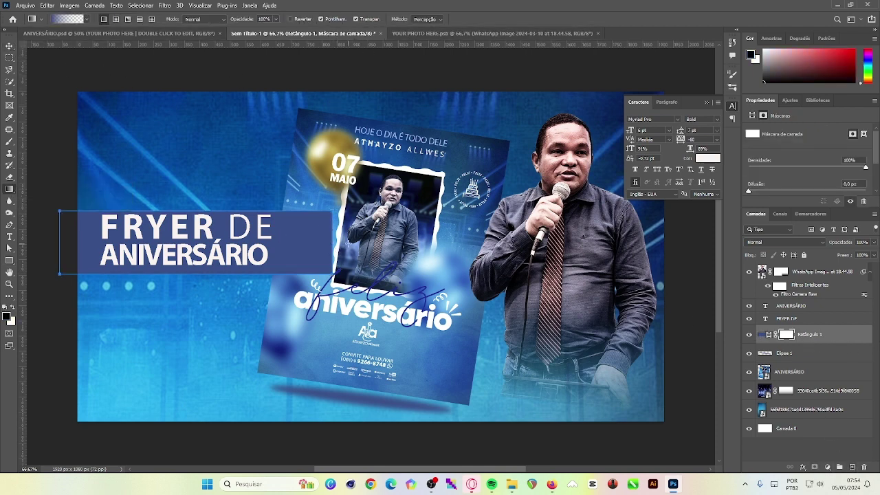
drag(348, 242, 199, 242)
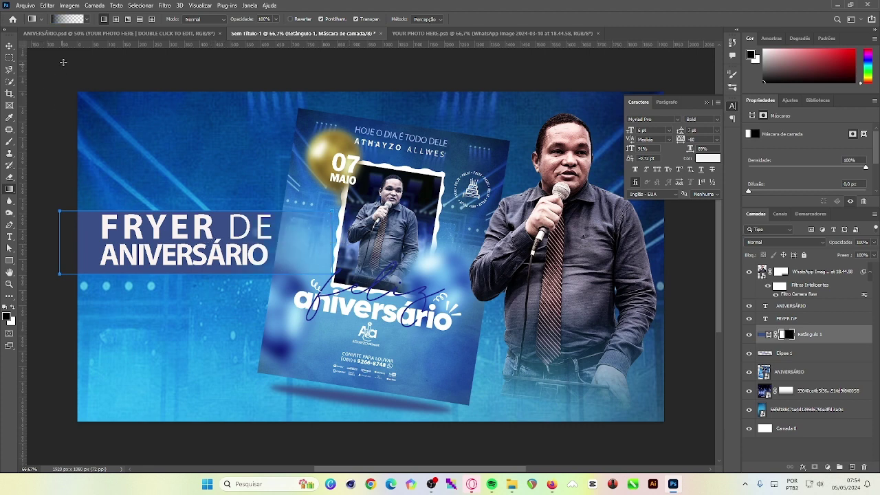
- View the rectangle's stroke colour options, then leave the Move tool active and deselect
click(10, 260)
click(149, 20)
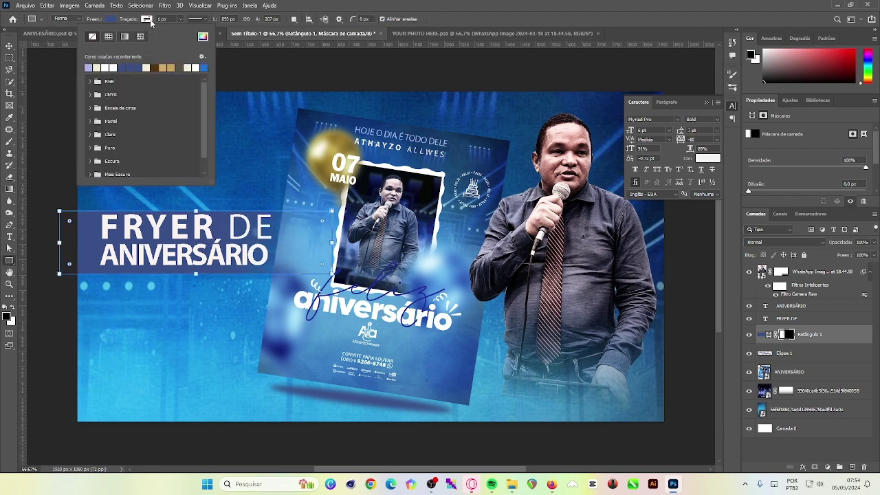
key(v)
click(40, 85)
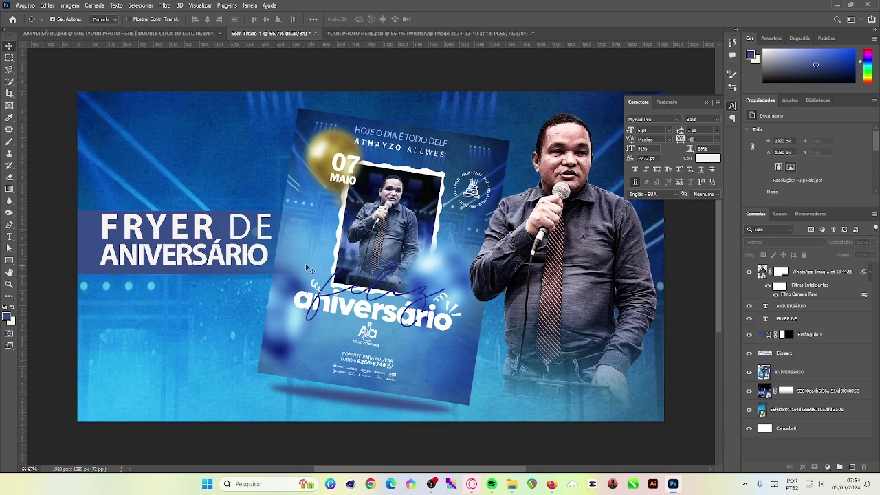
- Drag the Athayzo logo from the ANIVERSÁRIO poster into the banner below the title
click(68, 33)
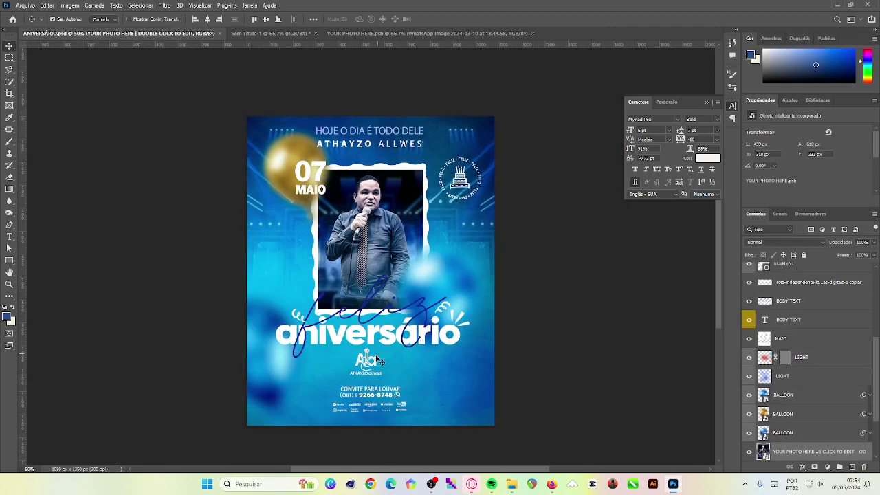
click(372, 363)
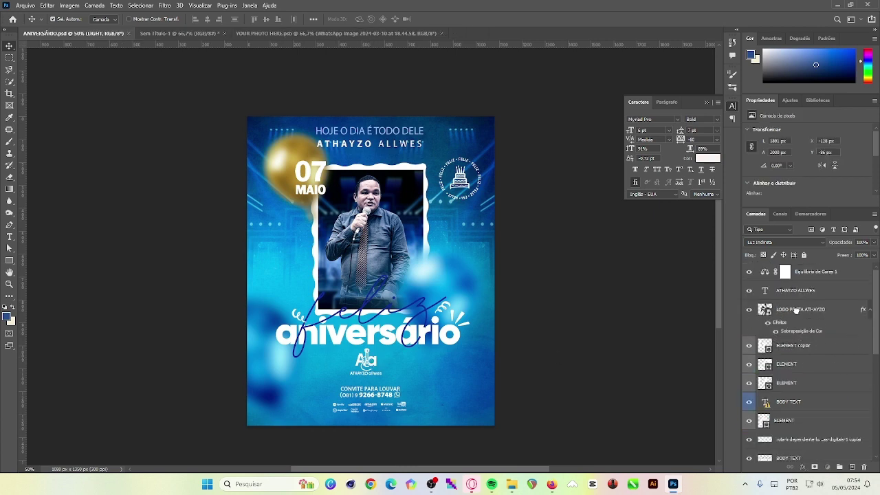
mouse_move(371, 362)
mouse_down()
mouse_move(315, 95)
mouse_move(187, 307)
mouse_up()
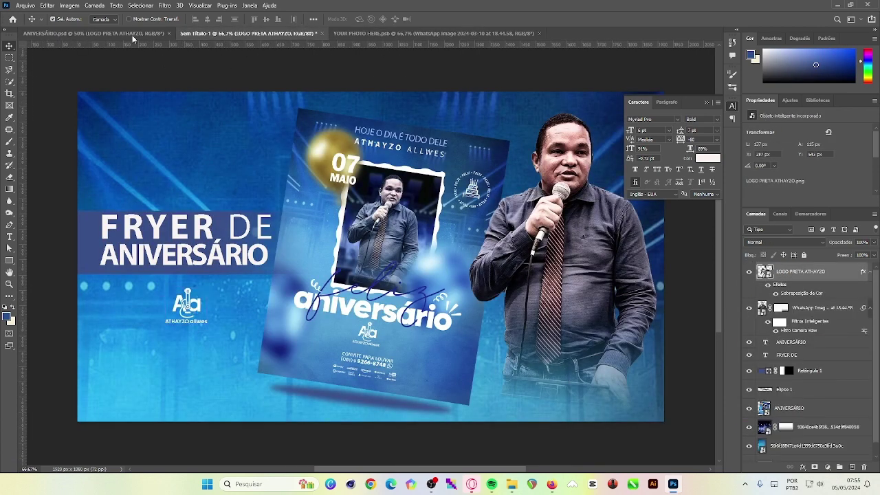
click(132, 34)
click(371, 33)
click(272, 33)
- Bring up Photoshop's home screen and launch Adobe Illustrator
click(12, 18)
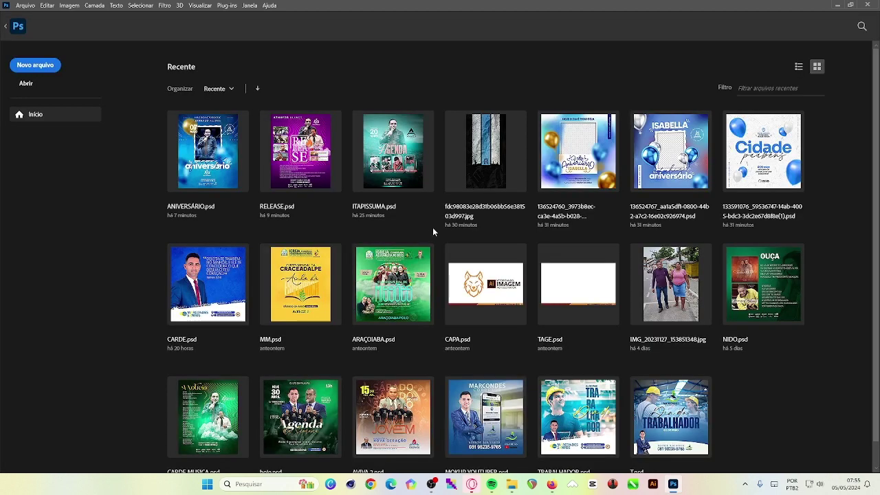
scroll(432, 231, down, 1)
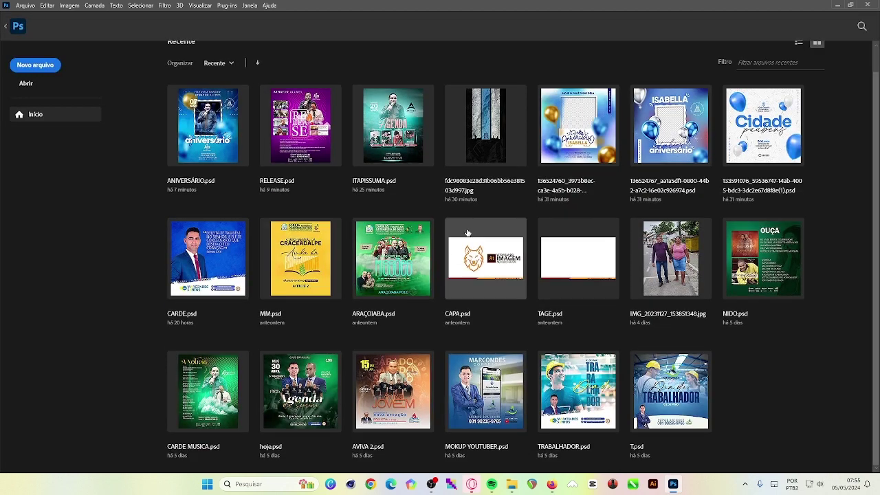
scroll(467, 229, up, 1)
scroll(466, 229, down, 1)
click(660, 486)
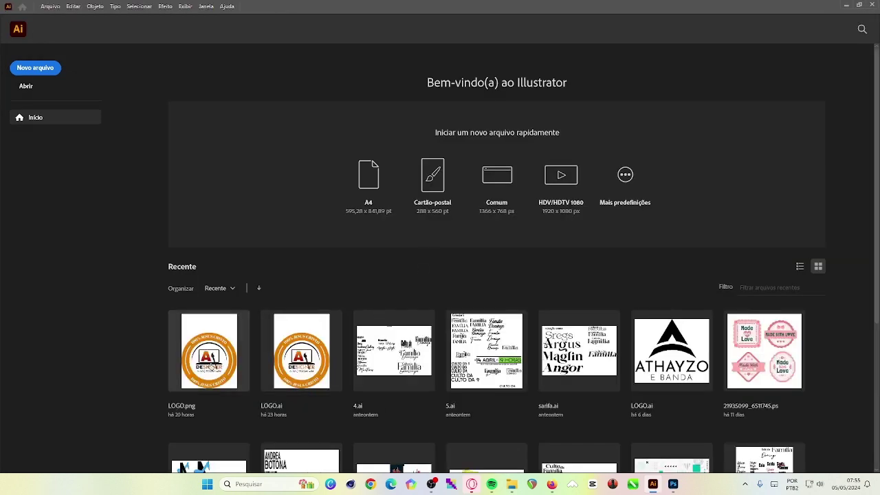
- Open LOGO.png in Illustrator, select the Designer logo, and bring up the Photoshop banner
click(168, 378)
drag(467, 295, 677, 474)
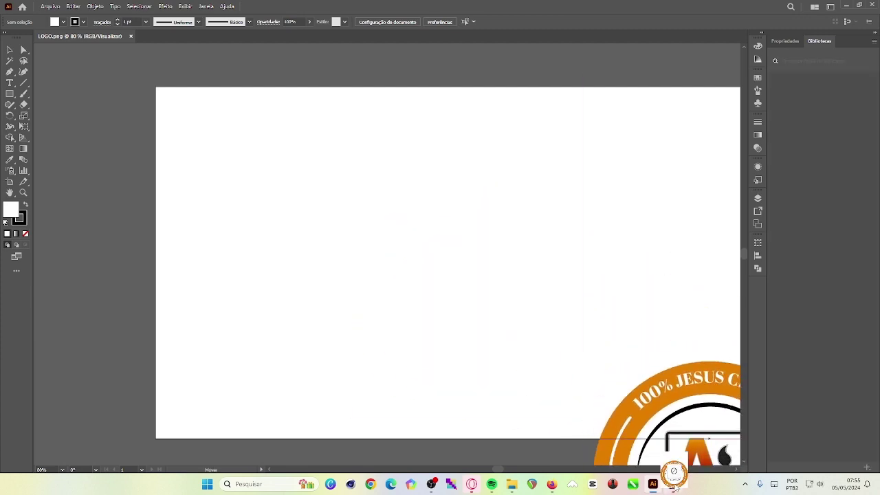
click(436, 272)
click(673, 484)
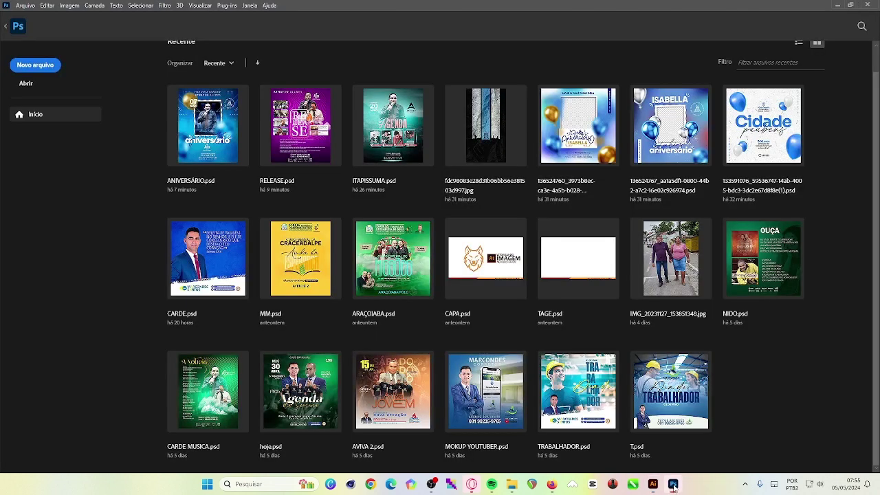
click(19, 26)
key(ctrl+Tab)
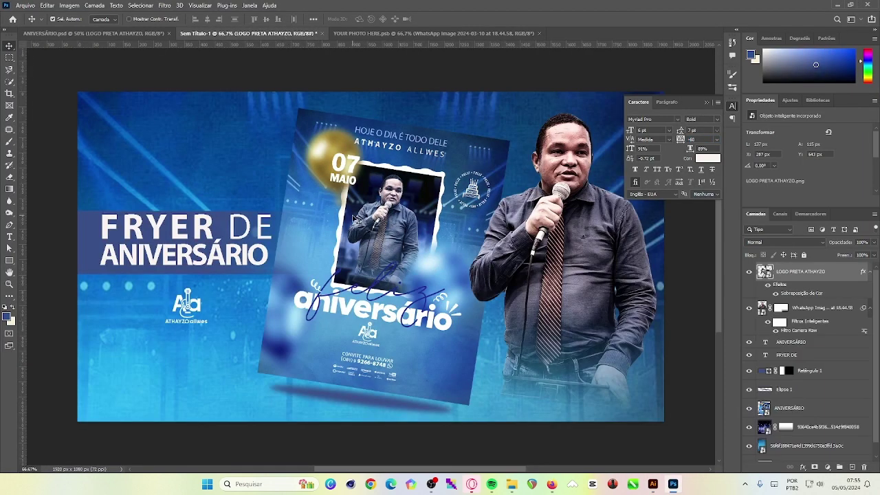
- Copy the Designer logo into the banner, scaled down at the lower right
click(653, 484)
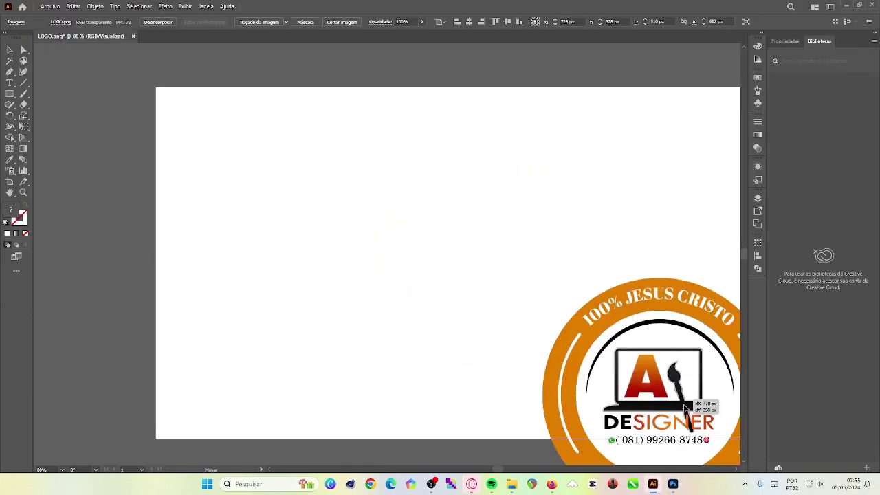
key(ctrl+c)
key(ctrl+v)
mouse_move(443, 355)
mouse_down()
mouse_move(481, 323)
mouse_move(502, 350)
mouse_up()
drag(536, 316, 571, 272)
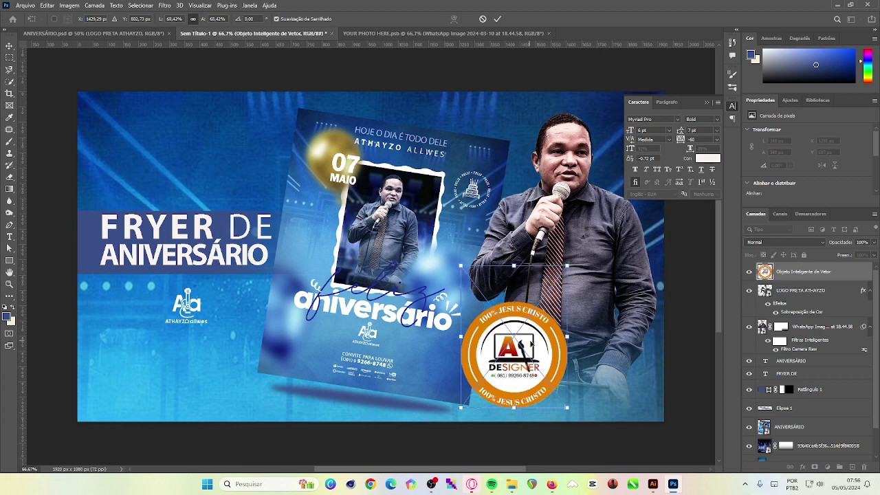
- Commit the Designer logo's size and position and add a Hue/Saturation adjustment layer
click(706, 102)
click(497, 19)
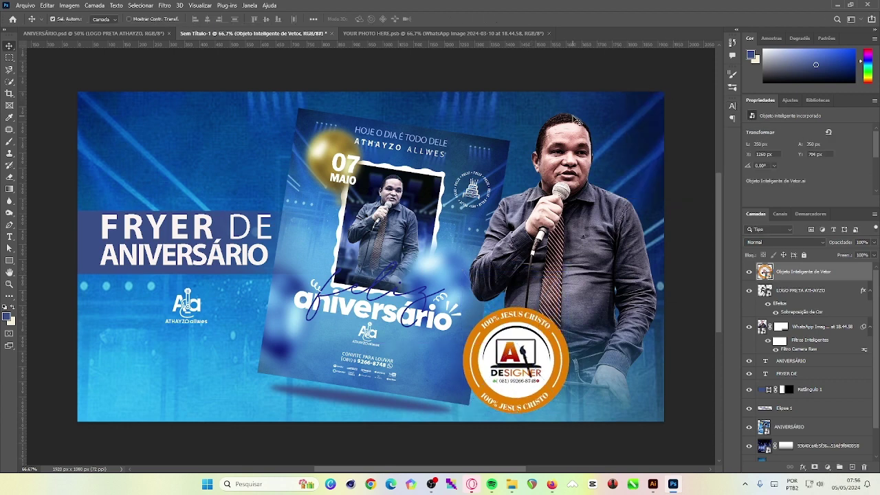
click(791, 100)
click(761, 134)
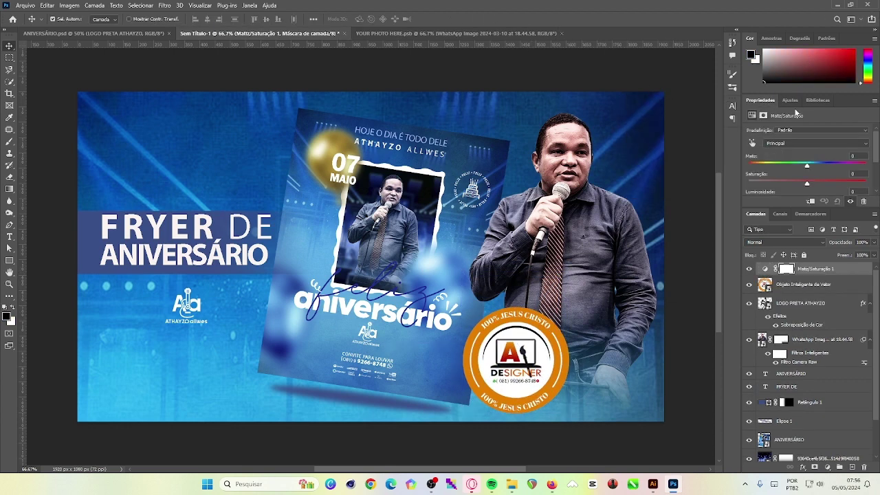
- Add a Color Balance adjustment layer and begin Save As in a new format
click(791, 100)
click(773, 133)
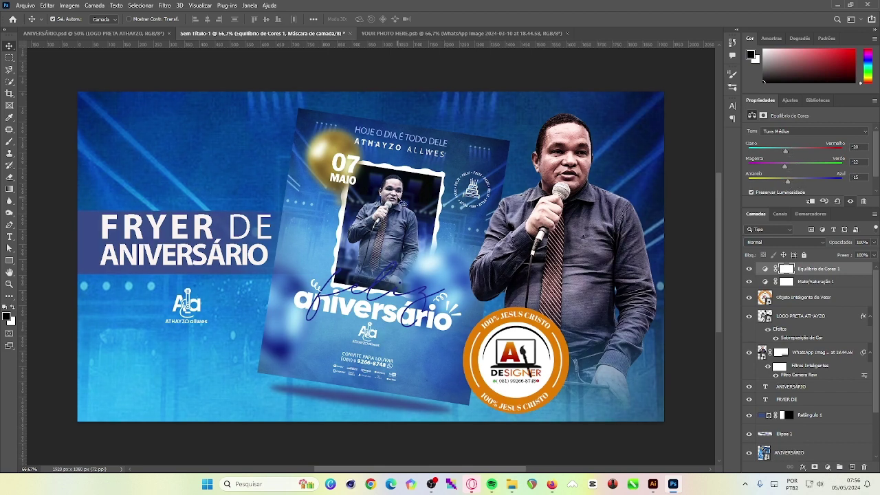
click(28, 7)
click(41, 93)
- Save the banner as a PNG under a new file name, accepting the PNG options
click(413, 282)
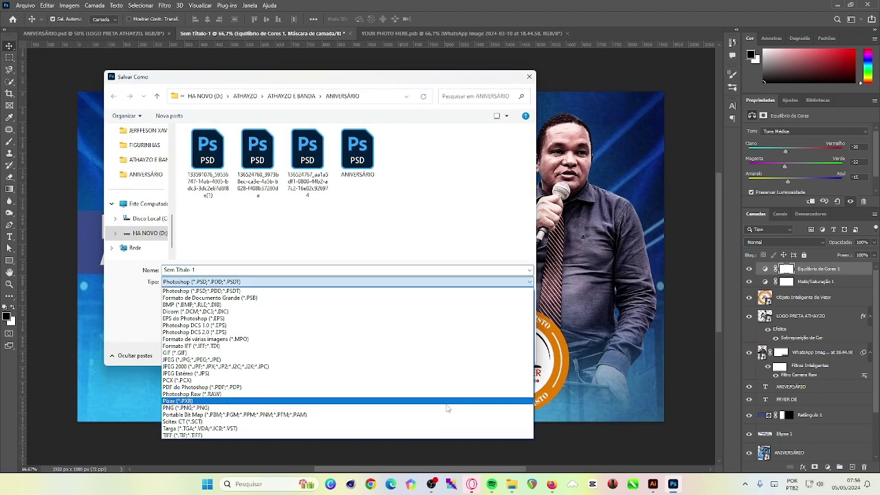
click(447, 408)
key(shift+Tab)
key(BackSpace)
text(MINIATURA)
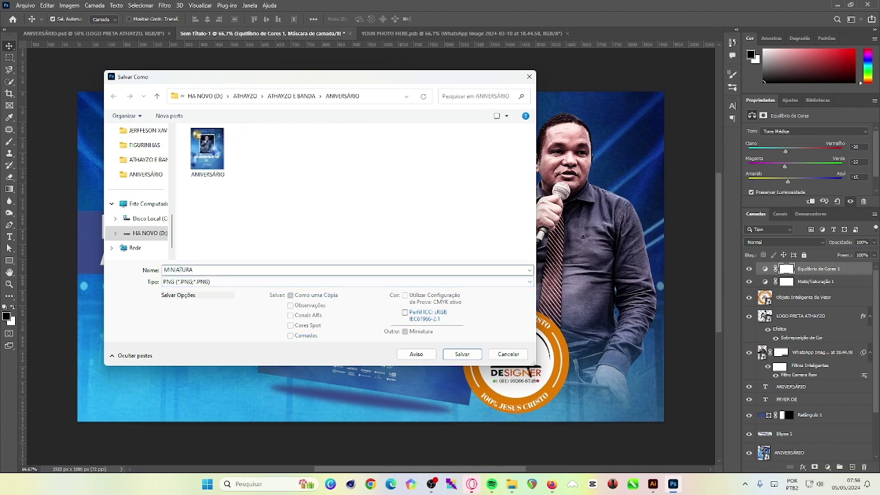
click(462, 354)
click(507, 141)
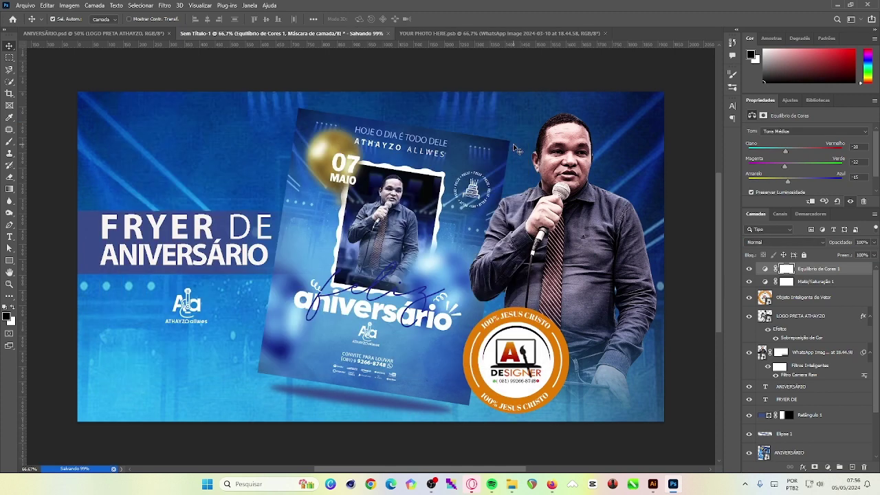
- Close the YOUR PHOTO HERE document and glance at the ANIVERSÁRIO poster before returning
click(481, 33)
click(565, 33)
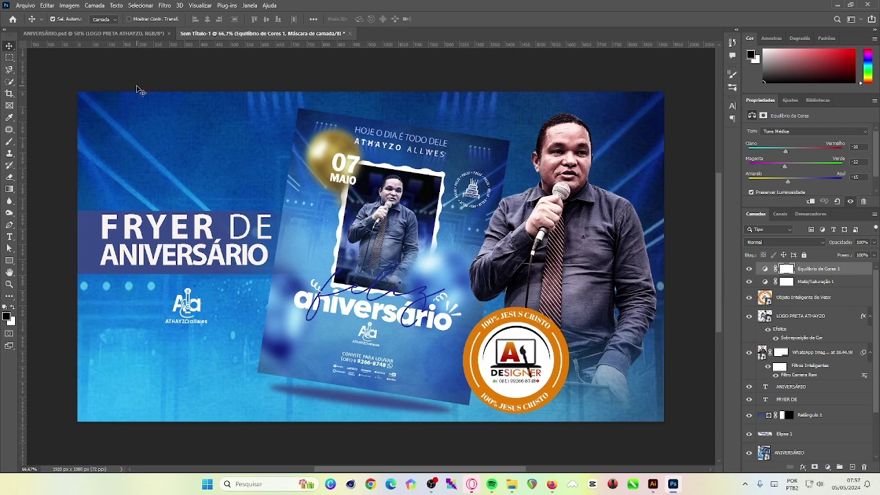
click(96, 33)
key(ctrl+plus)
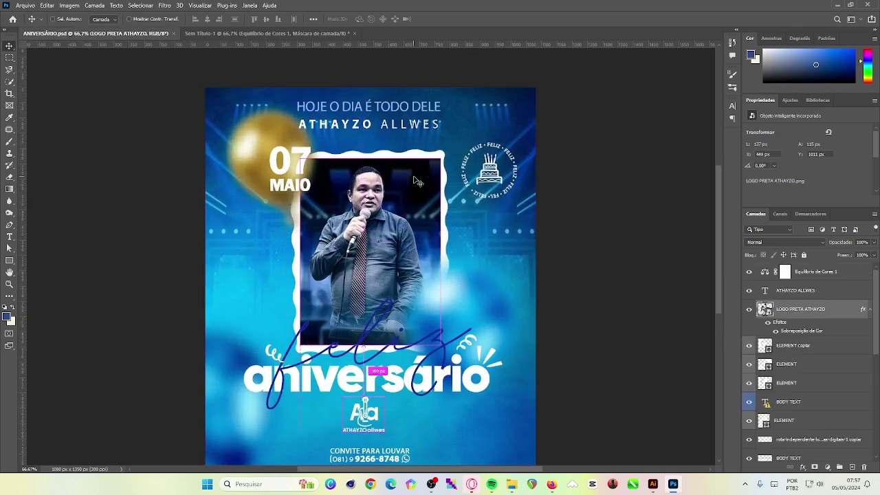
scroll(413, 192, down, 2)
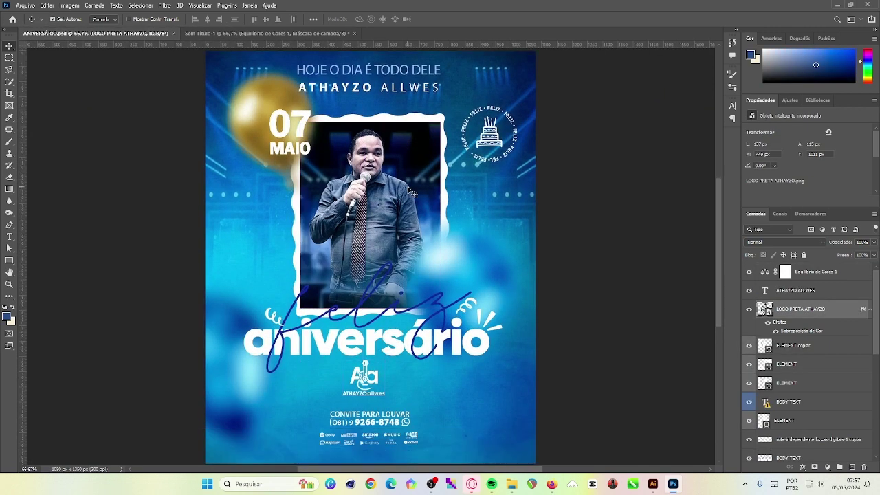
click(272, 33)
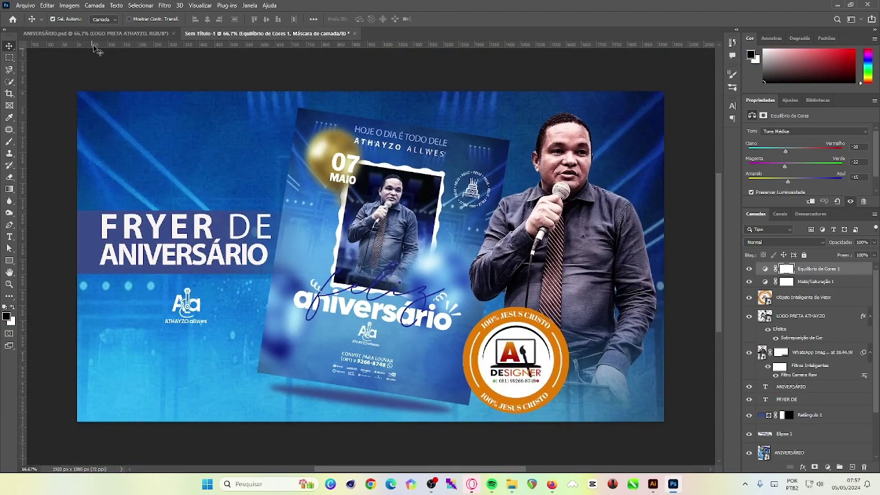
click(96, 33)
click(271, 33)
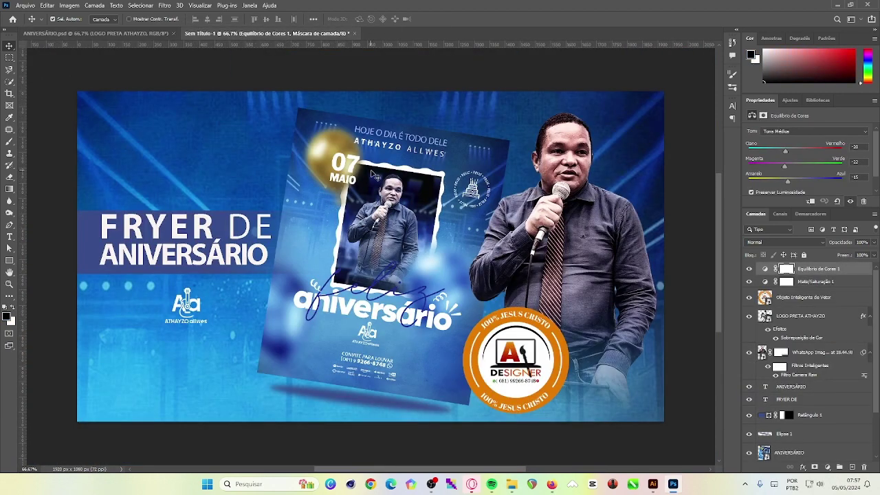